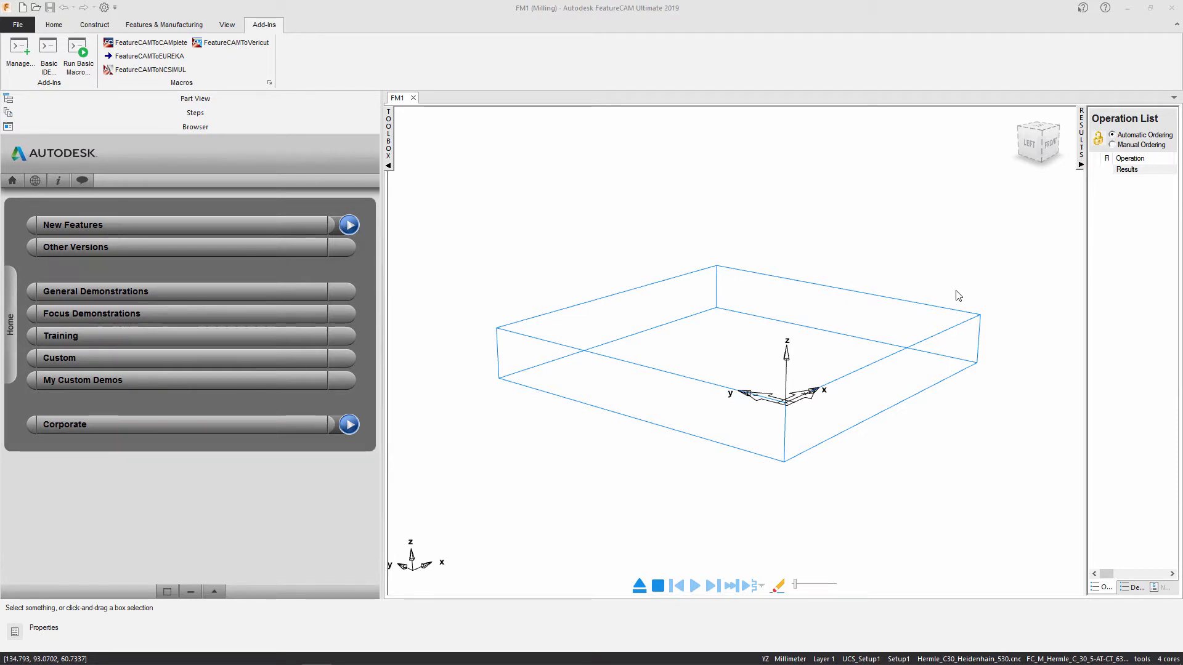
Open the vise import project folder from the MCP MFG Support Summit 2018 training page.
left_click(253, 339)
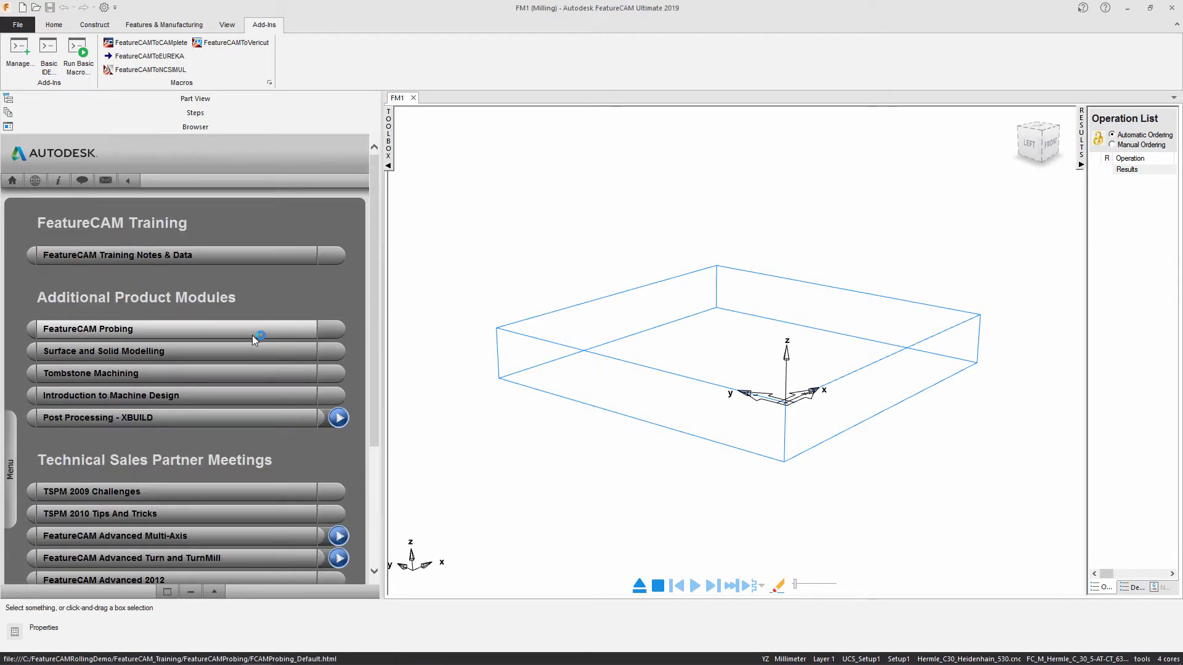
scroll(254, 337, "down", 3)
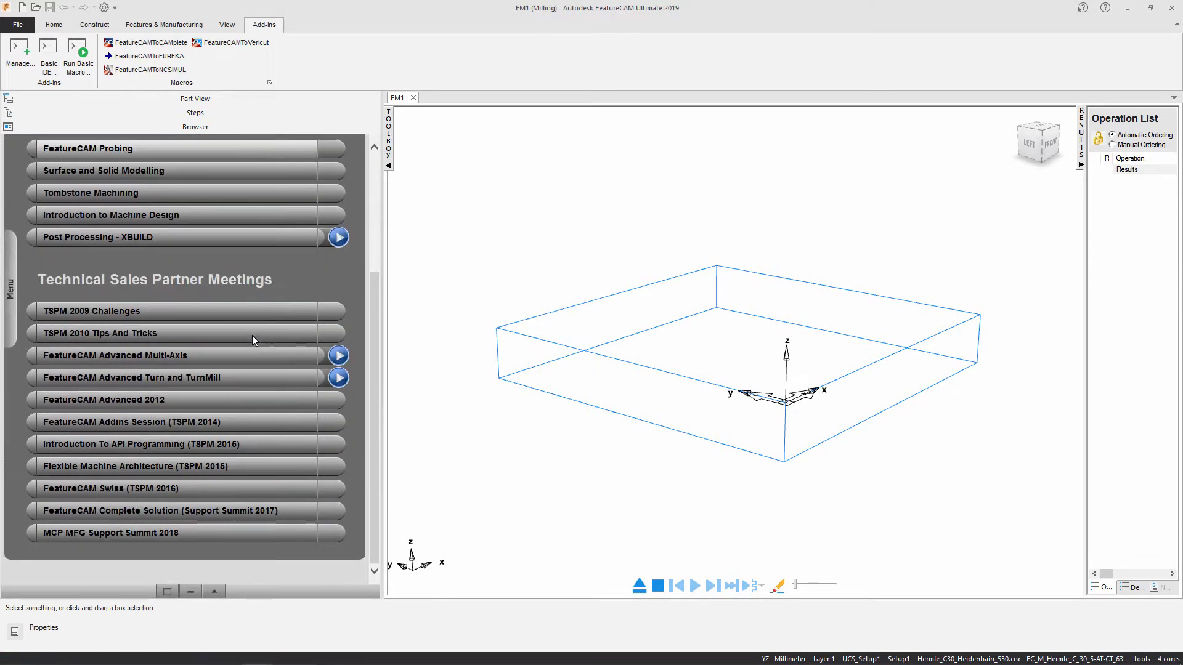
left_click(213, 533)
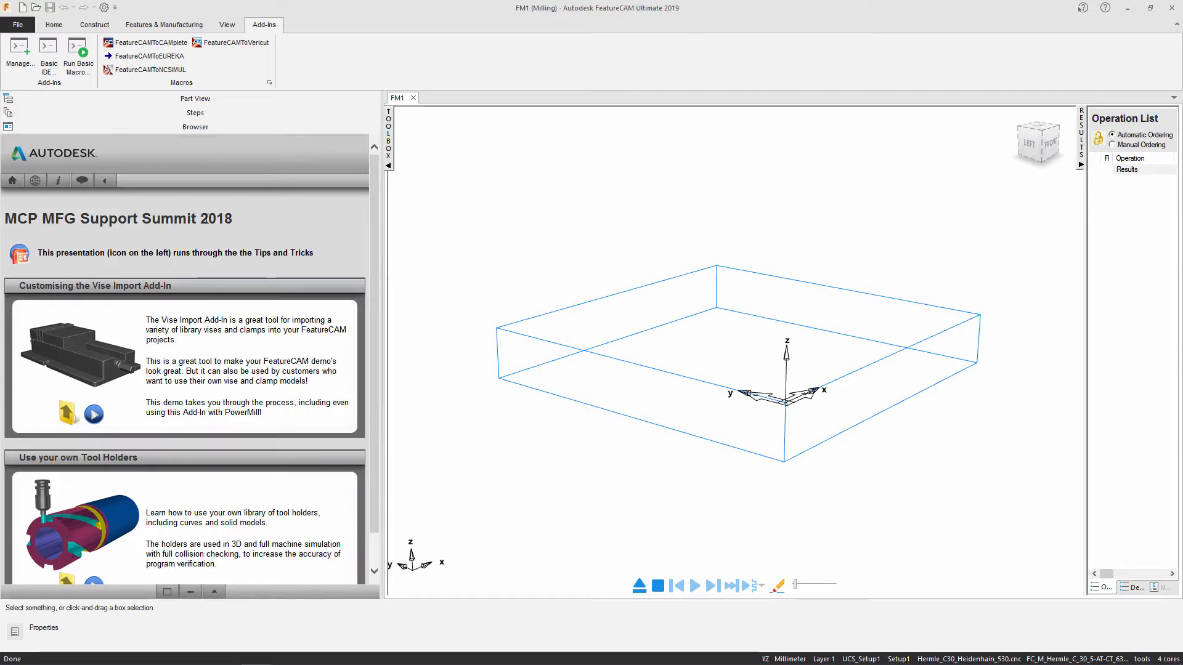
left_click(66, 417)
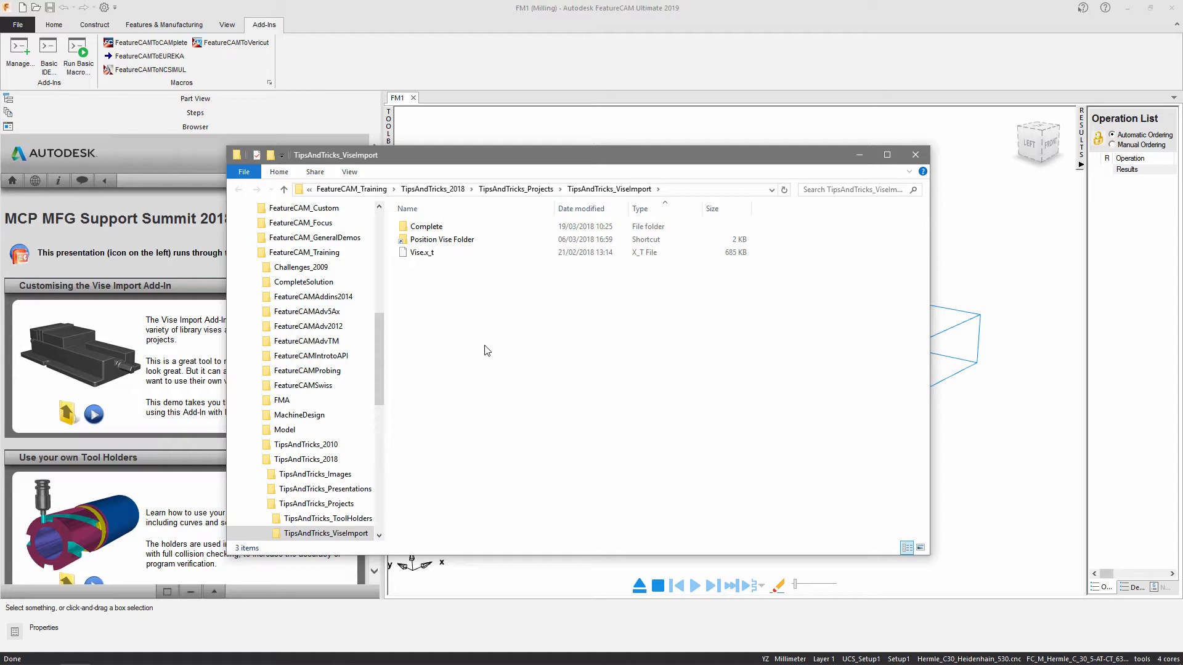
Import the Vise.x_t model from the project folder into the FM1 document and dismiss the import wizard.
left_click(434, 255)
left_click_drag(432, 257, 993, 263)
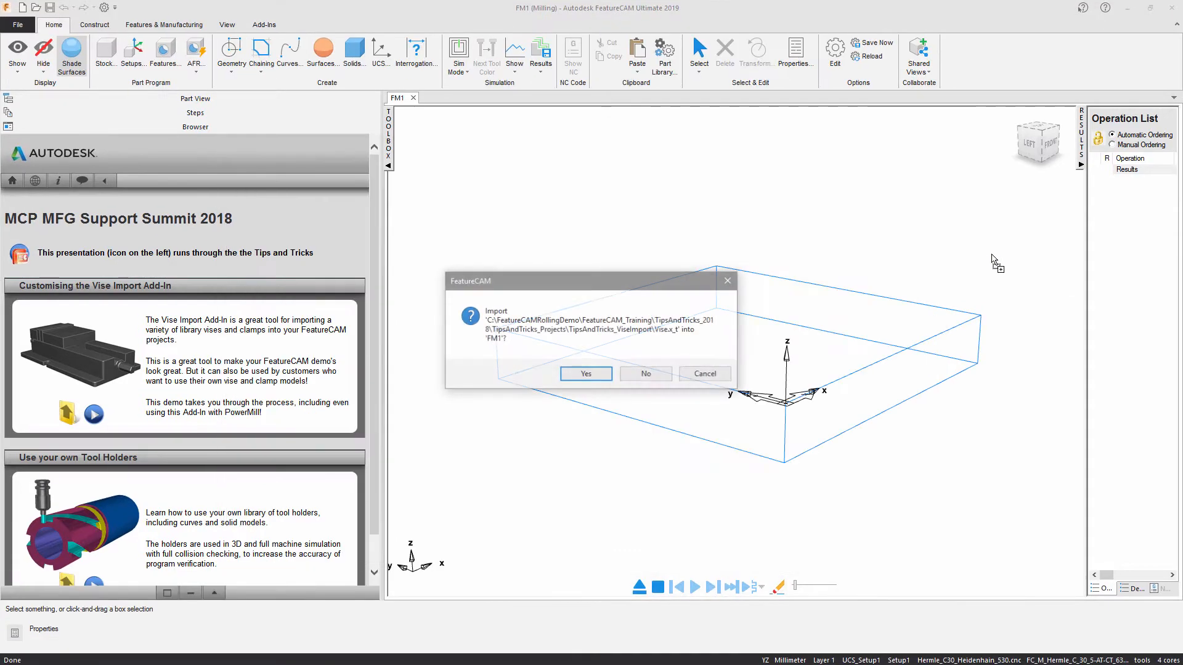
left_click(588, 380)
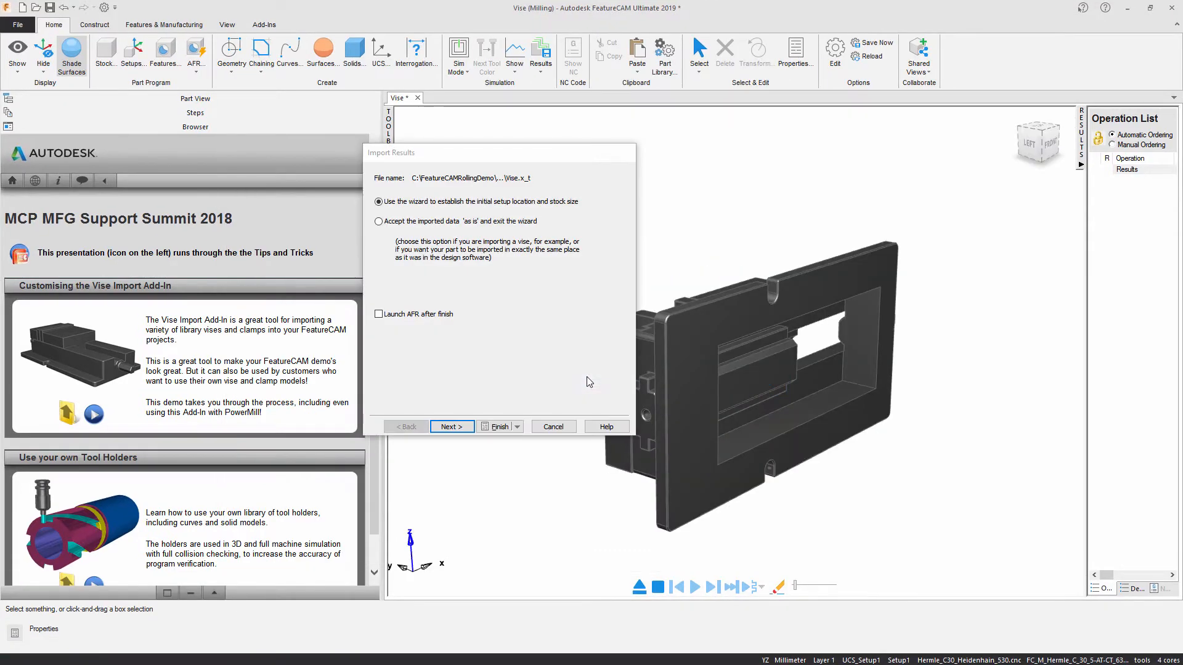
left_click(551, 430)
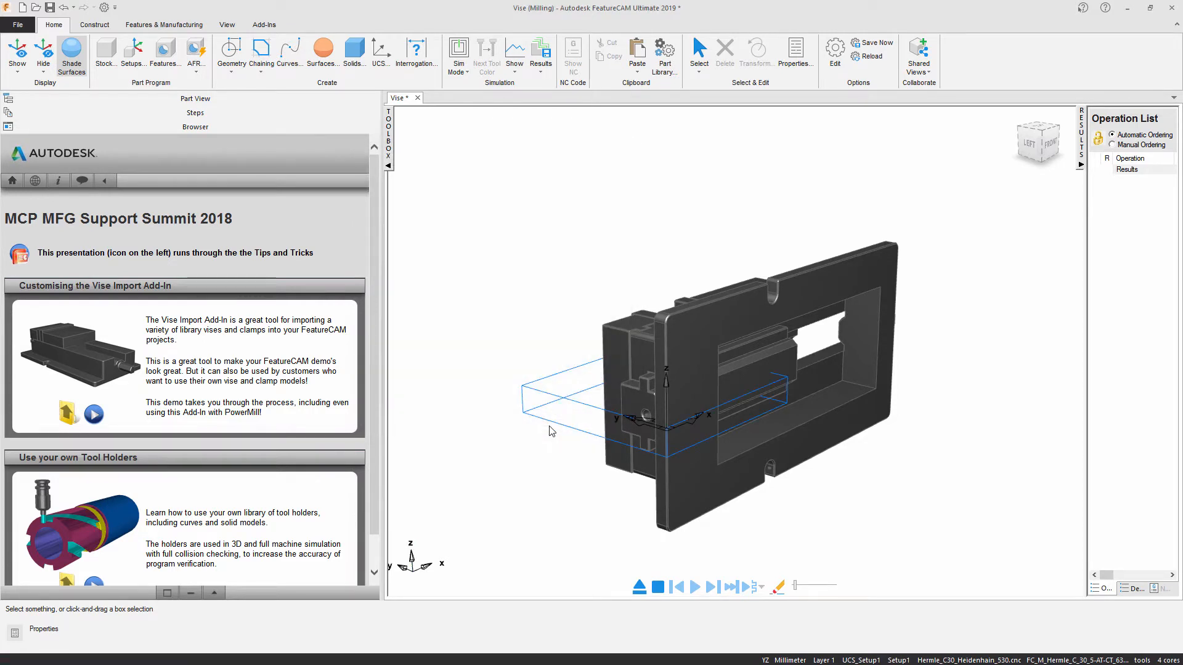
List the imported solids and rename the fixed jaw's pressure plate as vise_fix.
middle_click_drag(938, 194, 675, 490)
middle_click_drag(845, 288, 771, 243)
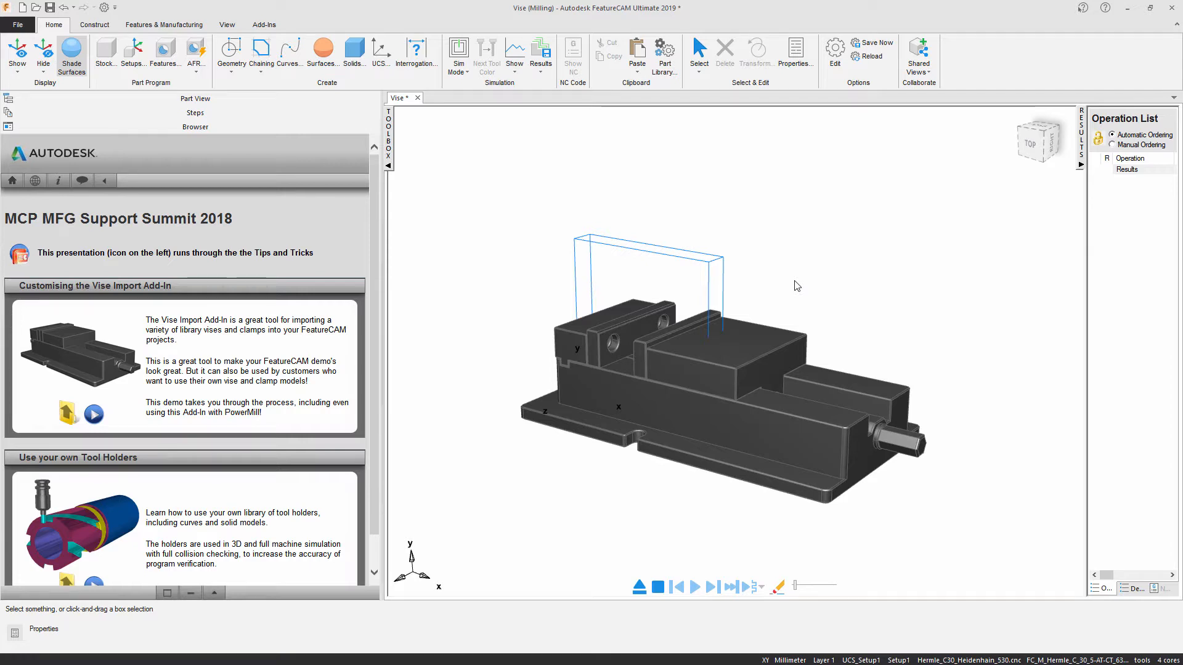
left_click(194, 100)
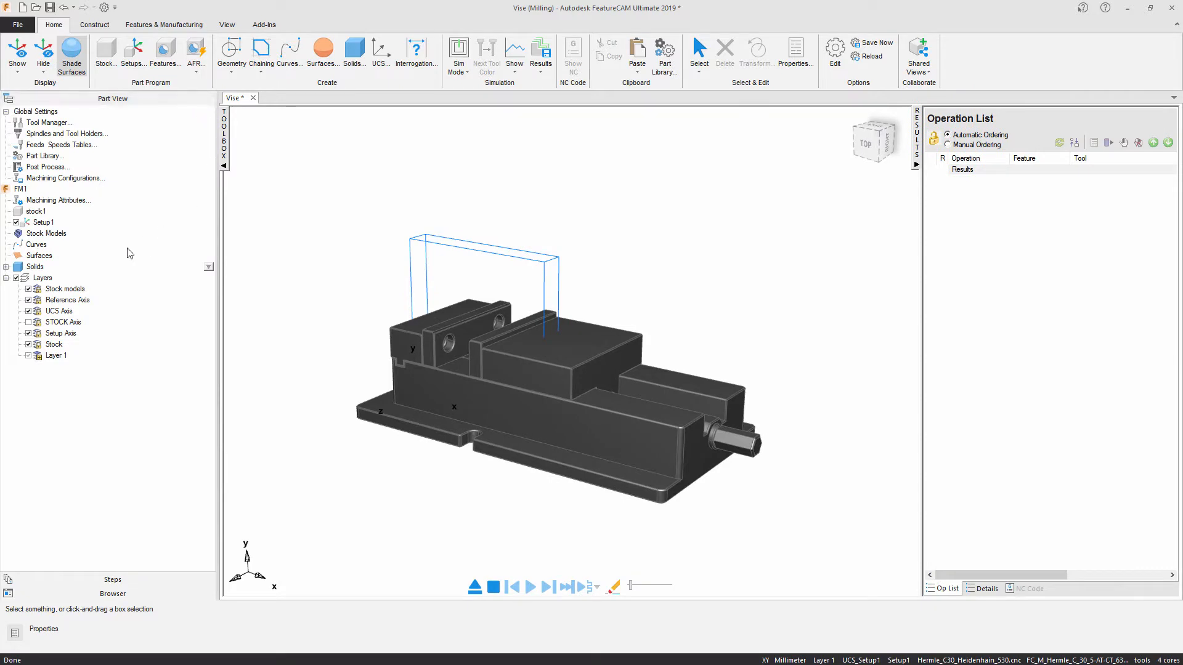
left_click(6, 267)
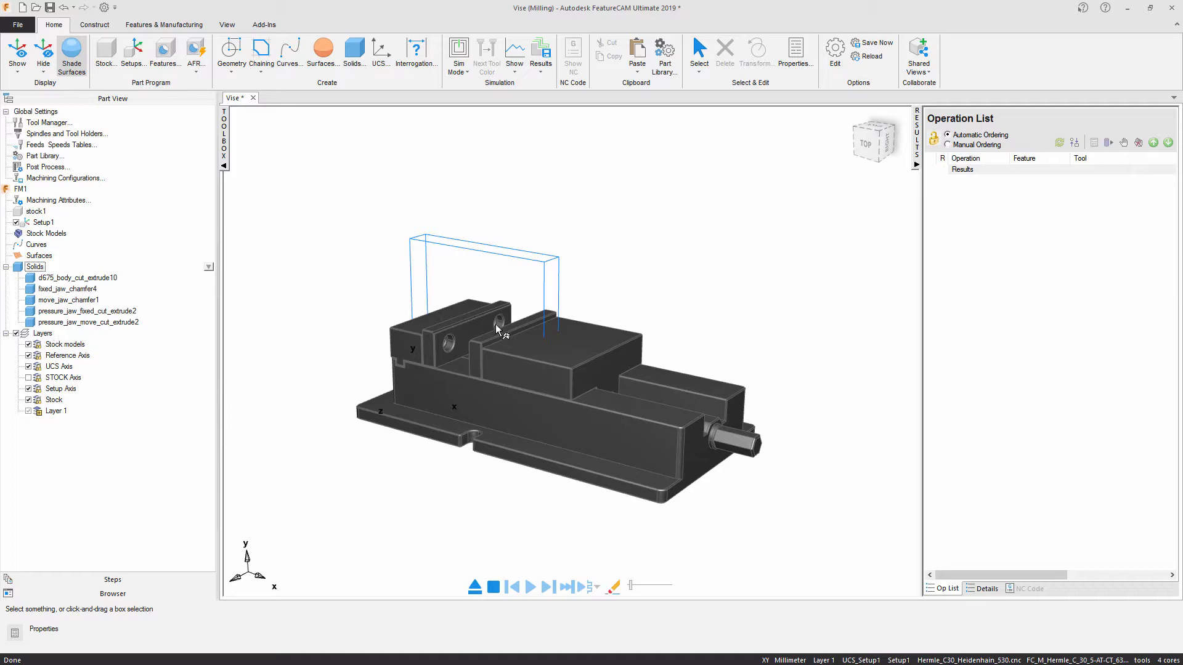
left_click(474, 331)
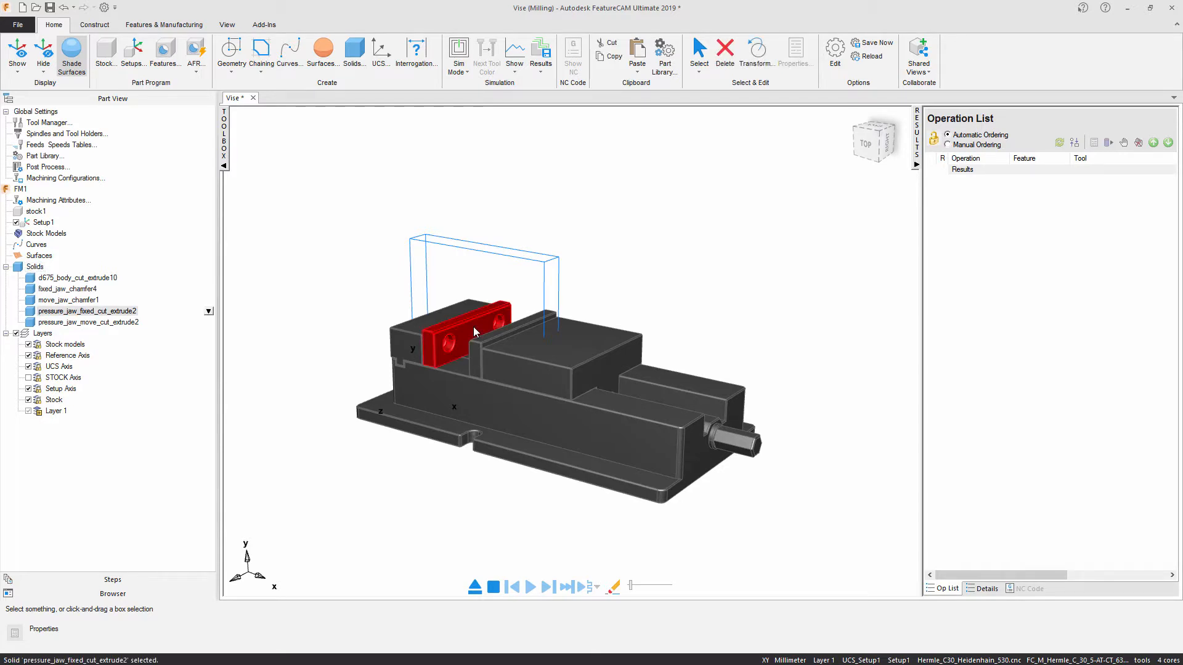
left_click(104, 313)
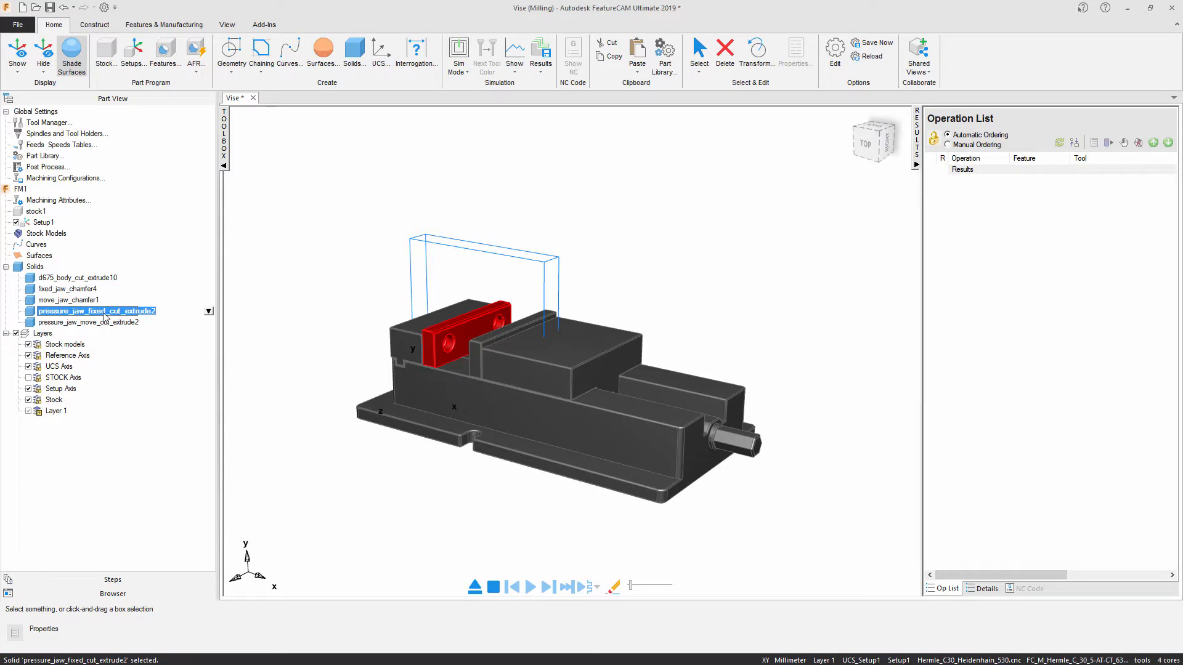
type("vi")
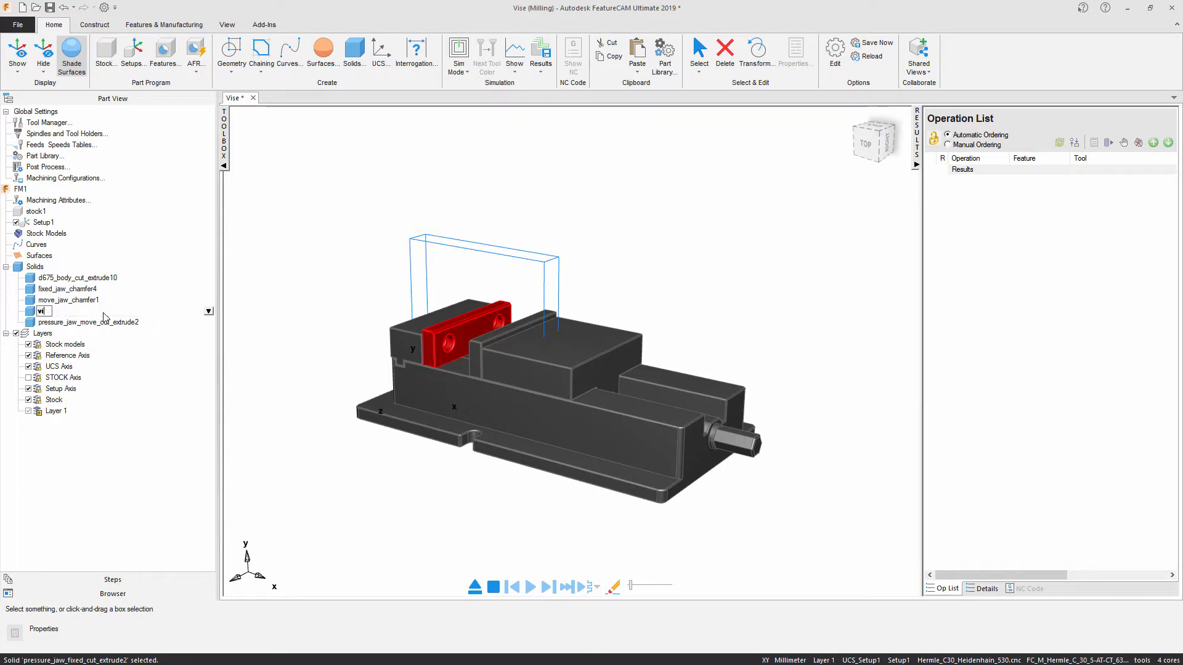
type("se_fix")
key("Return")
Rename the movable jaw's pressure plate as vise_mobile and clear the selection.
left_click(511, 330)
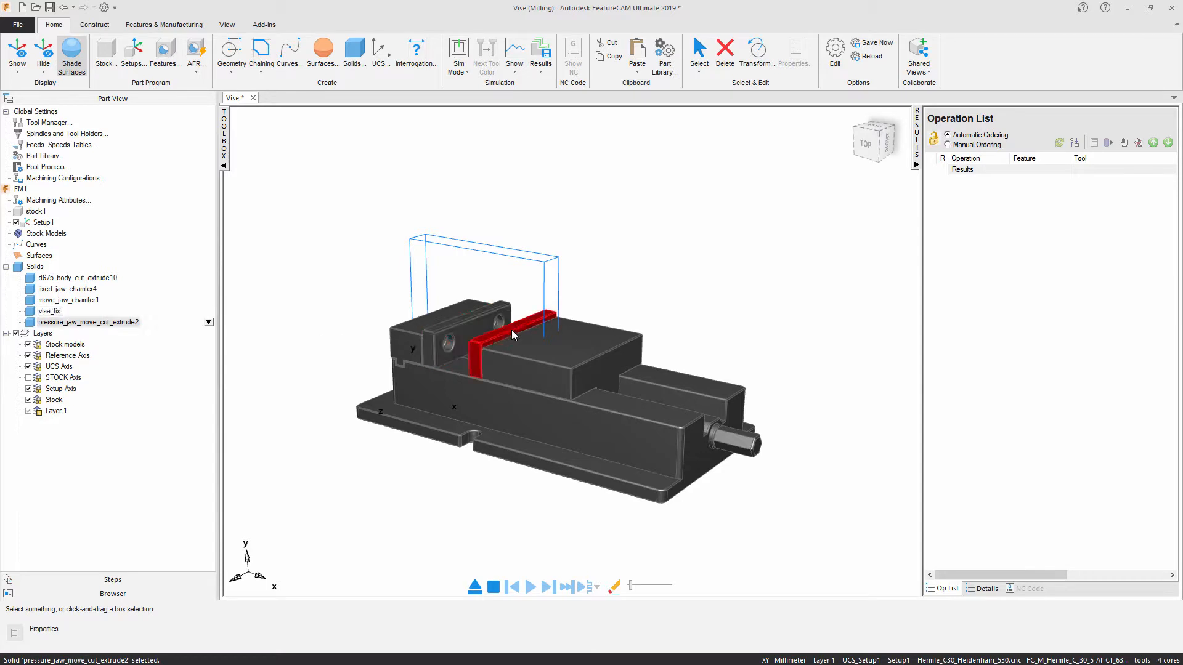
left_click(102, 323)
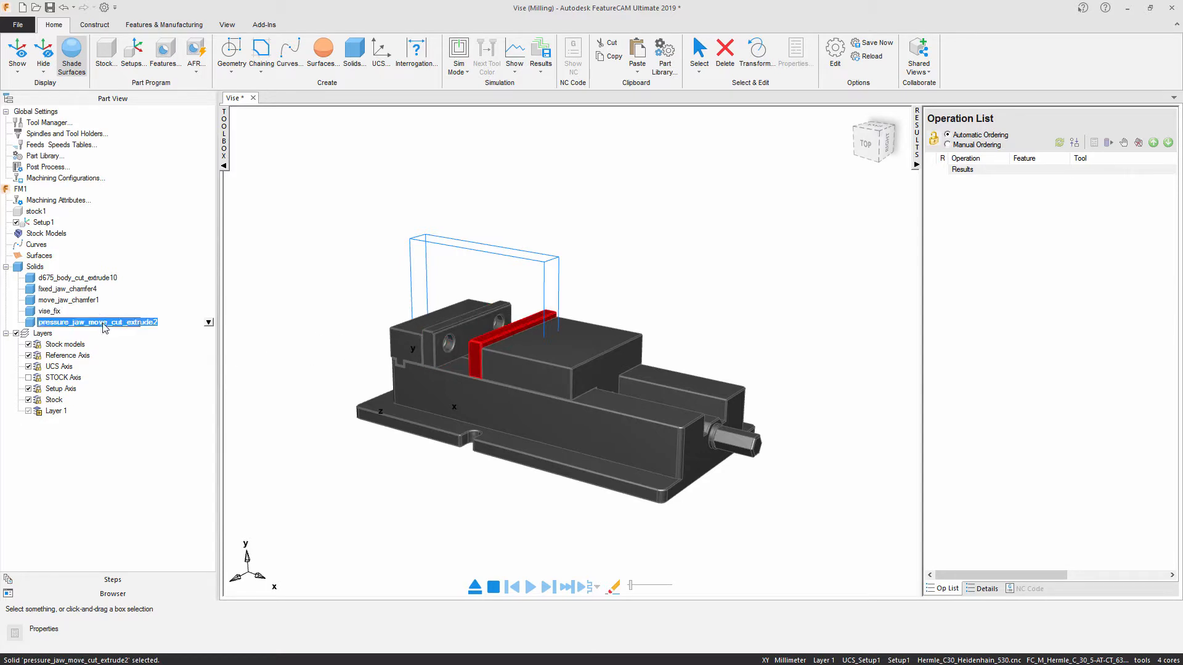
type("v")
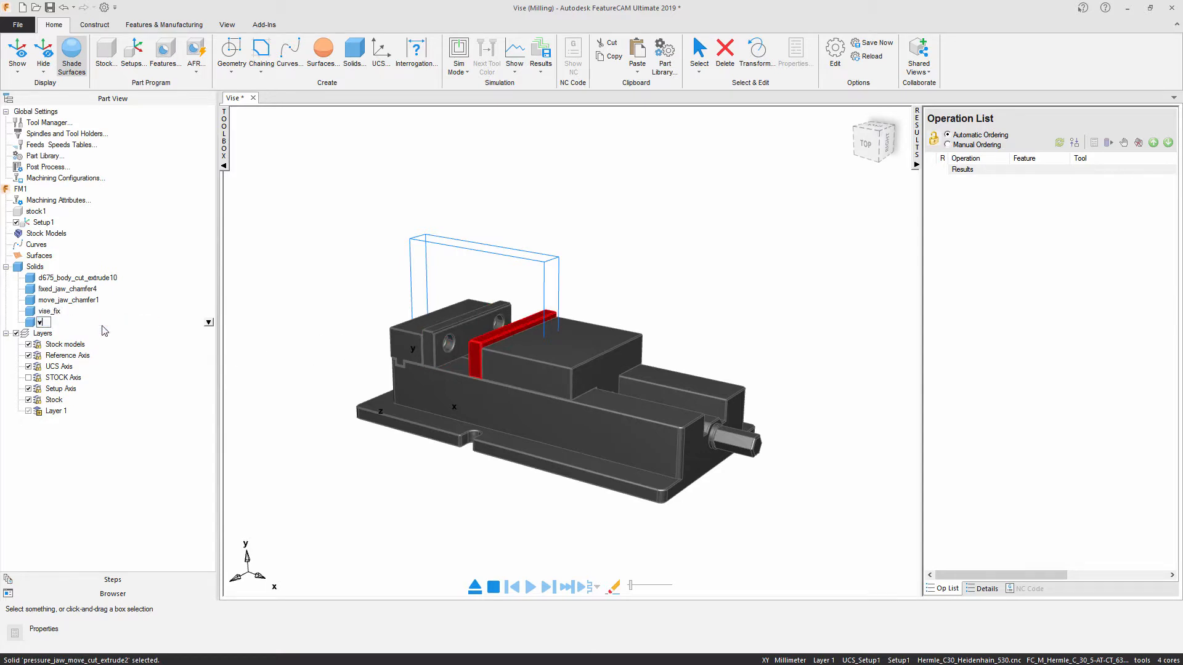
type("ise_mobile")
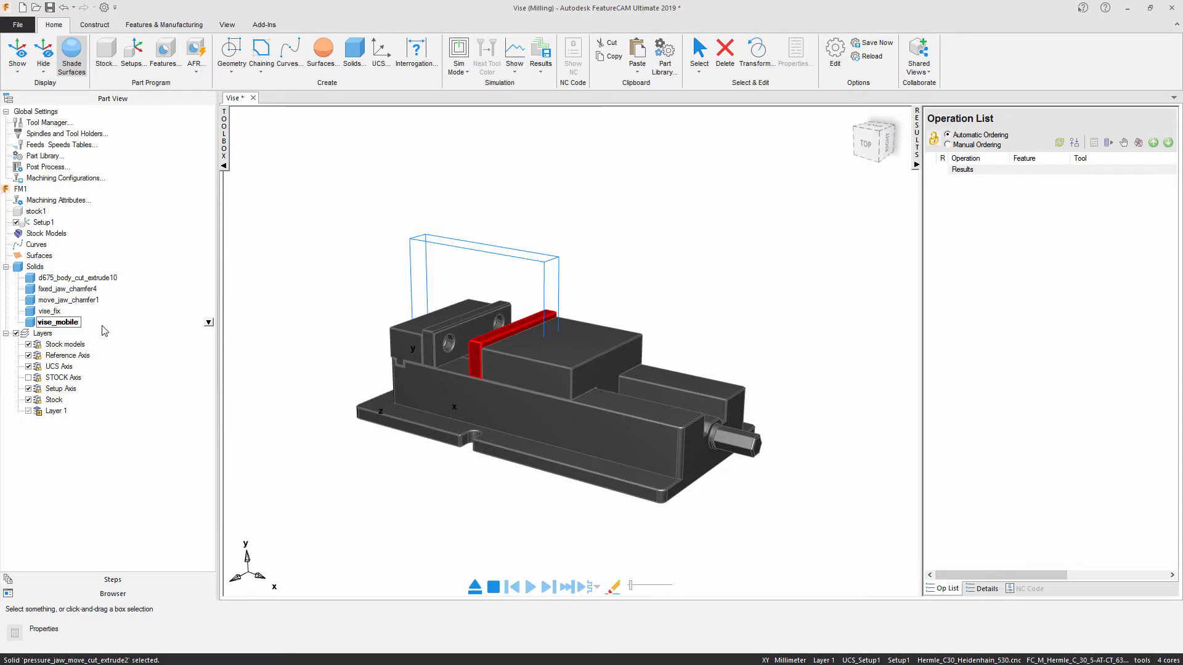
key("Return")
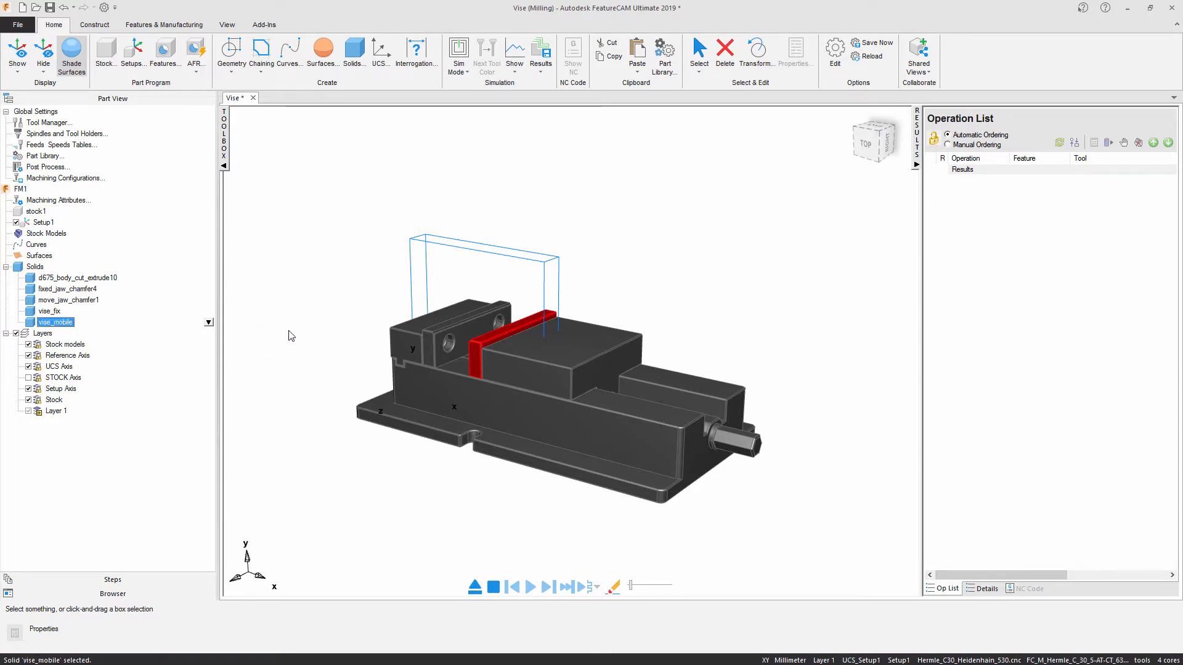
key("Escape")
Rename the vise's main body solid as vise_fix_bottom.
left_click(541, 415)
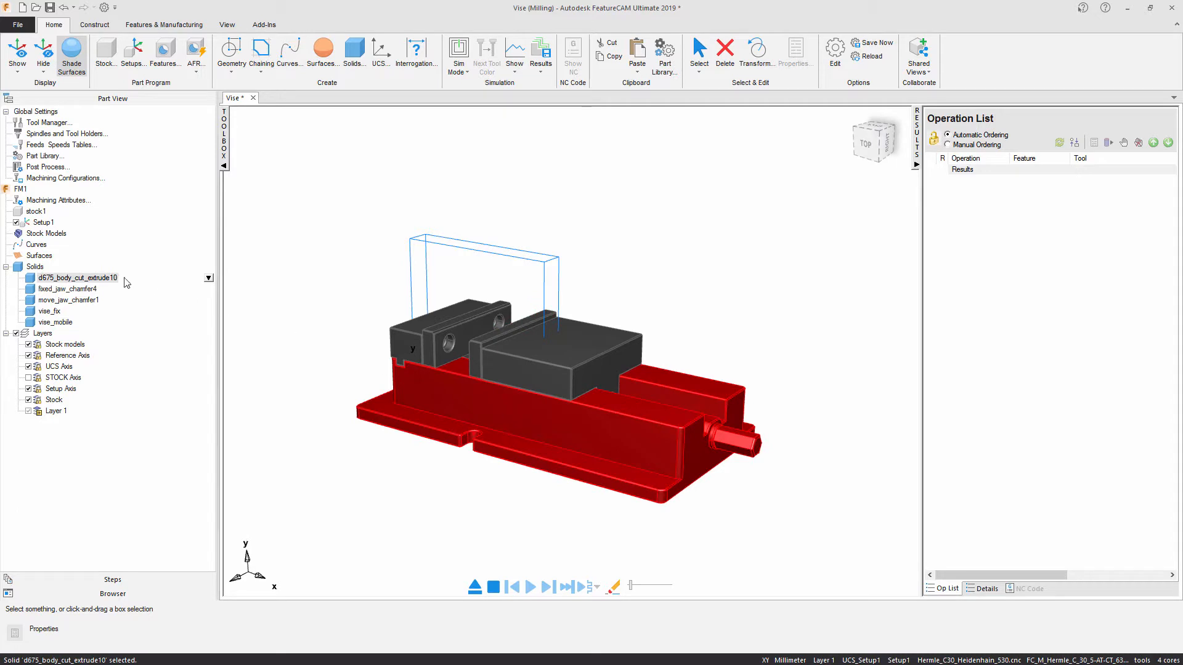
left_click(91, 280)
type("vise")
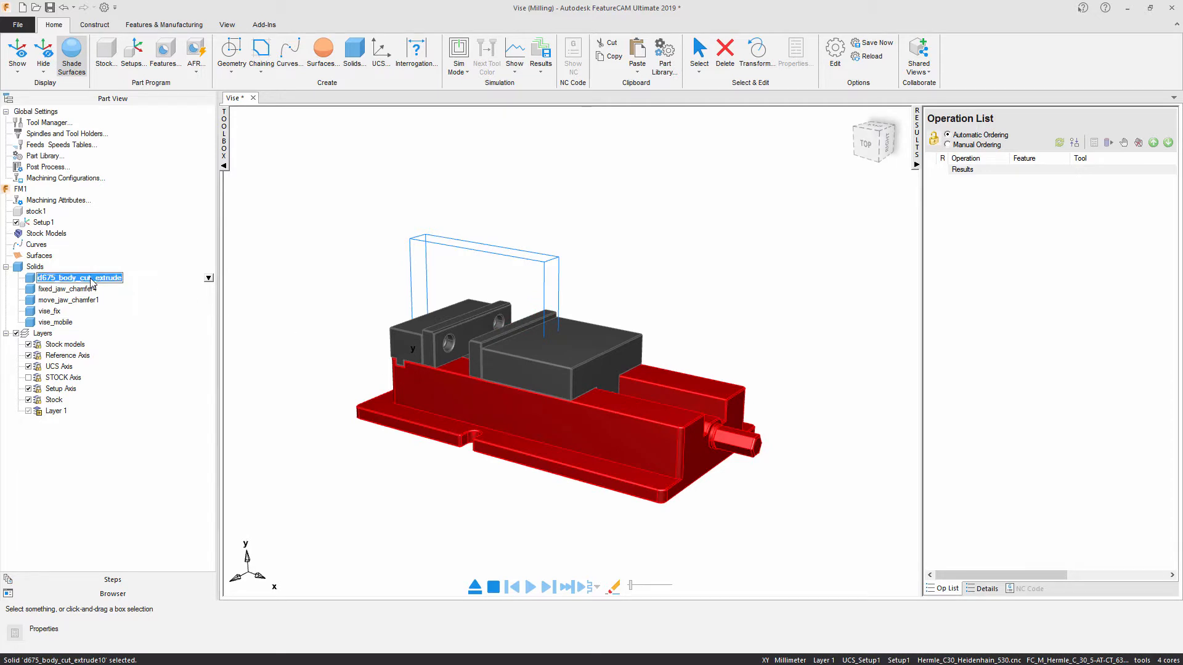
type("_")
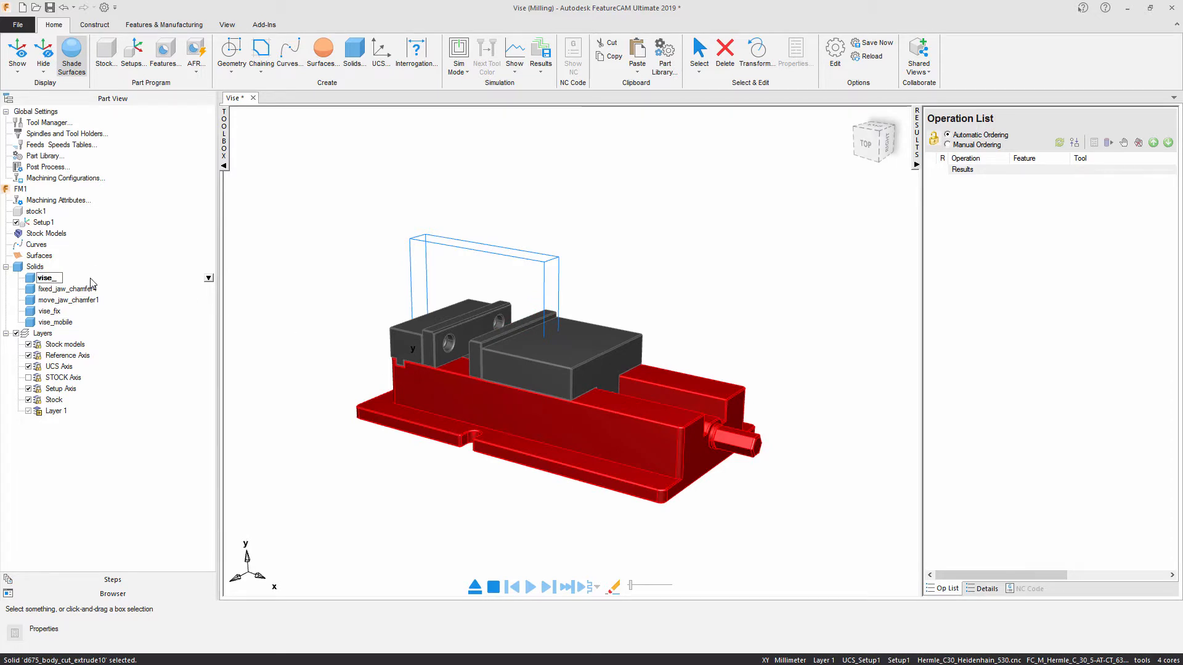
type("fix_bottom")
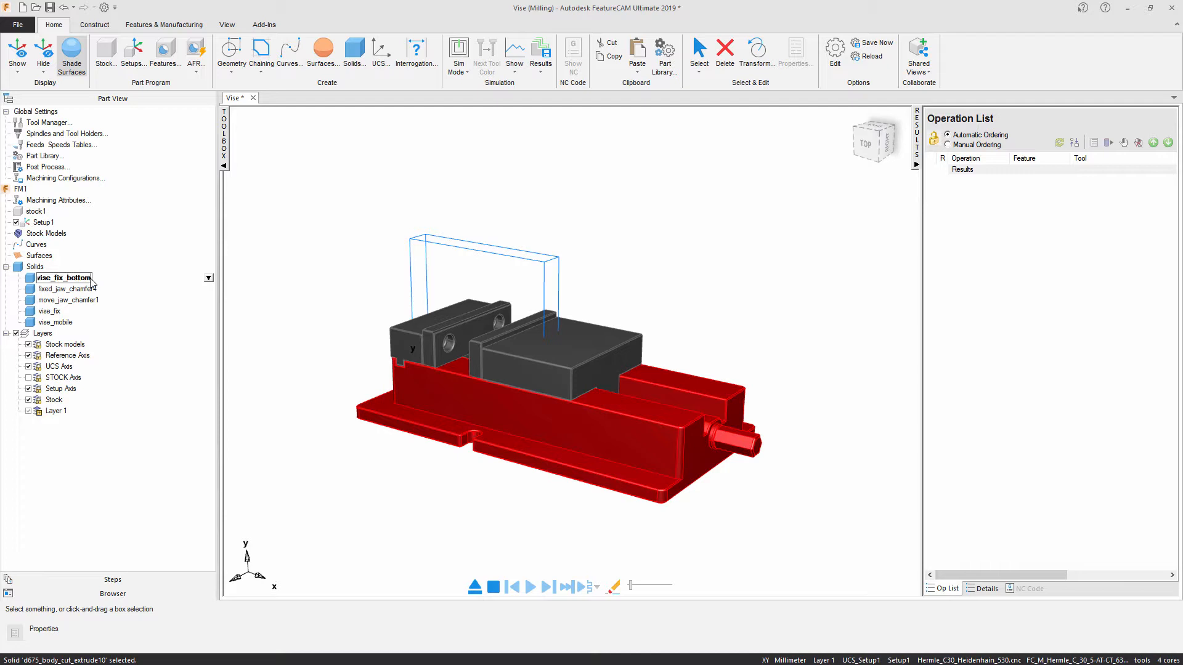
key("Return")
Rename the large movable jaw block as vise_mobile_1.
left_click(581, 357)
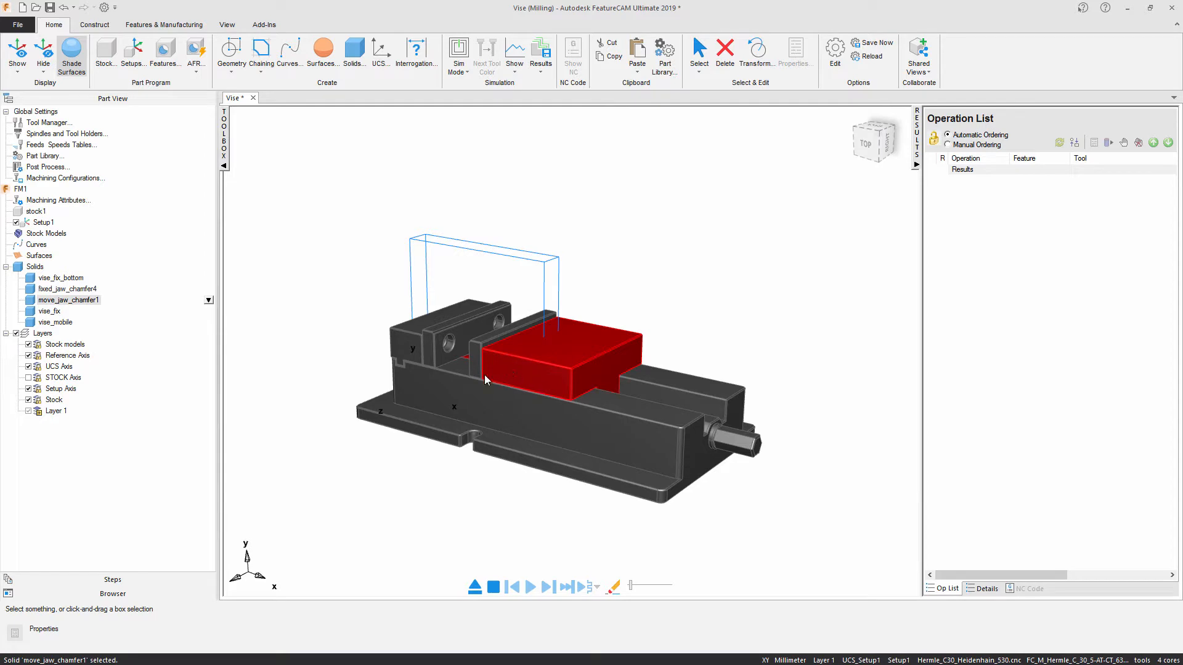
left_click(77, 300)
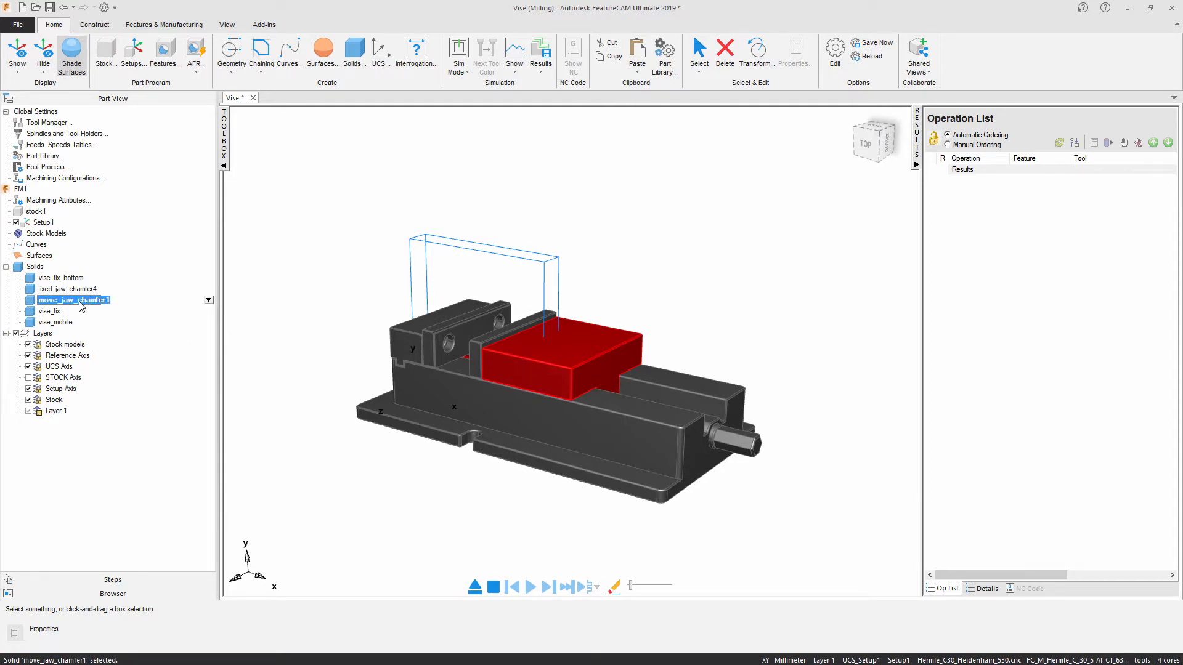
type("vise_")
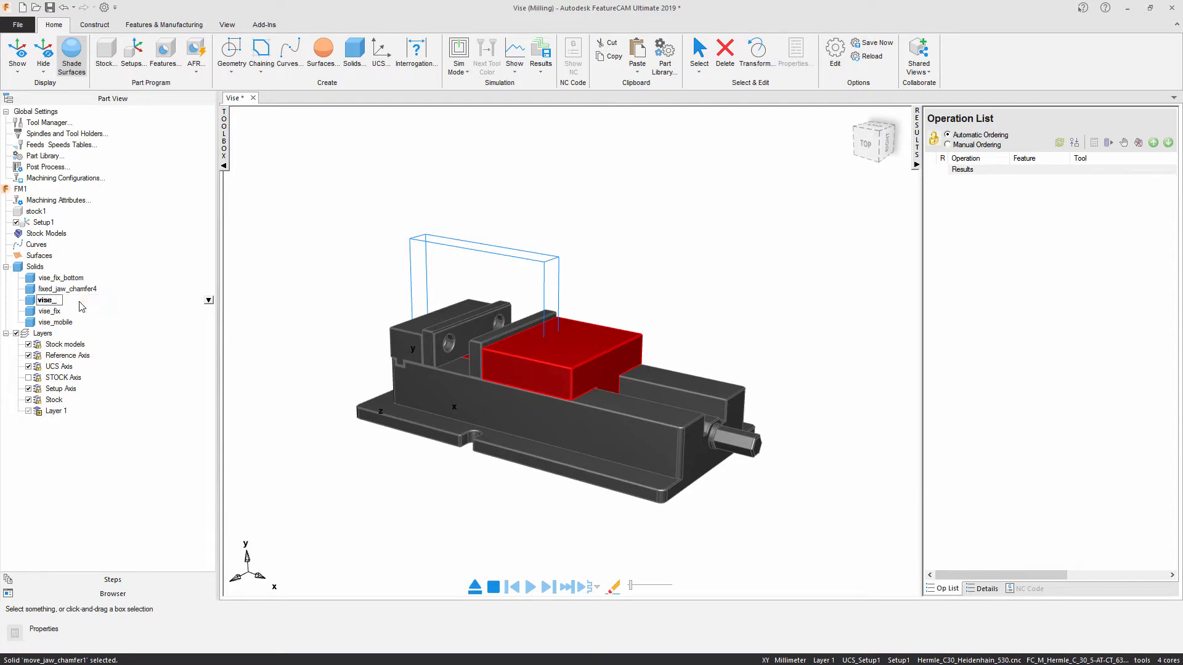
type("mobile_1")
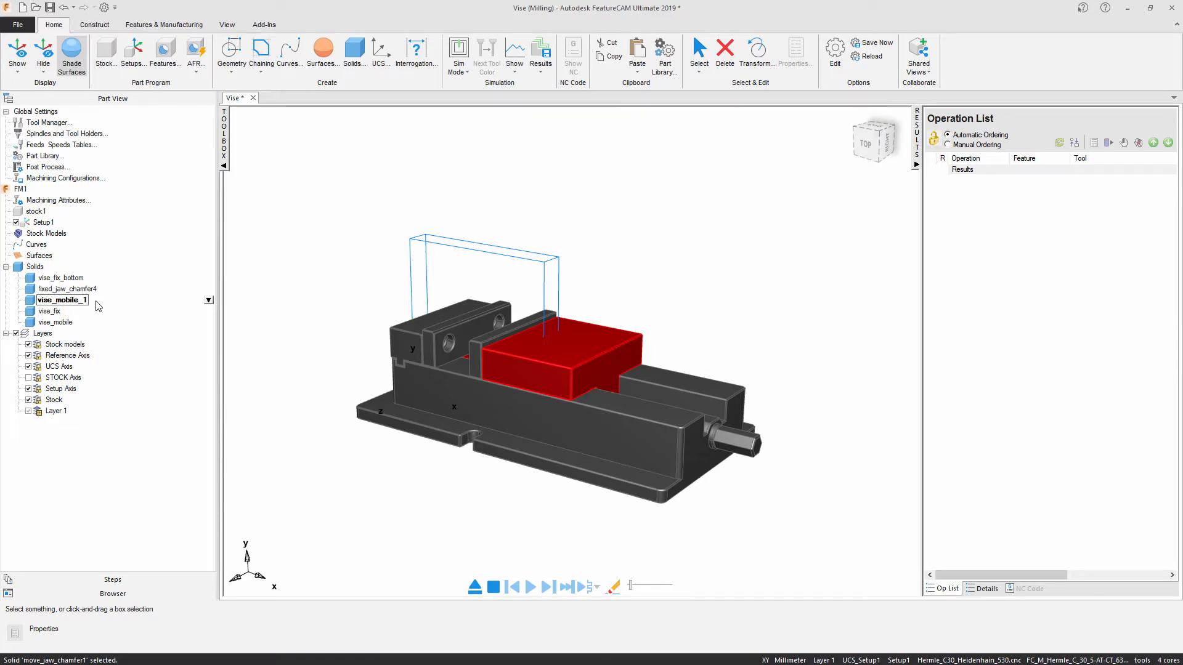
left_click(322, 298)
Rename the fixed jaw block behind the pressure plate as vise_fix_1 and clear the selection.
left_click(408, 337)
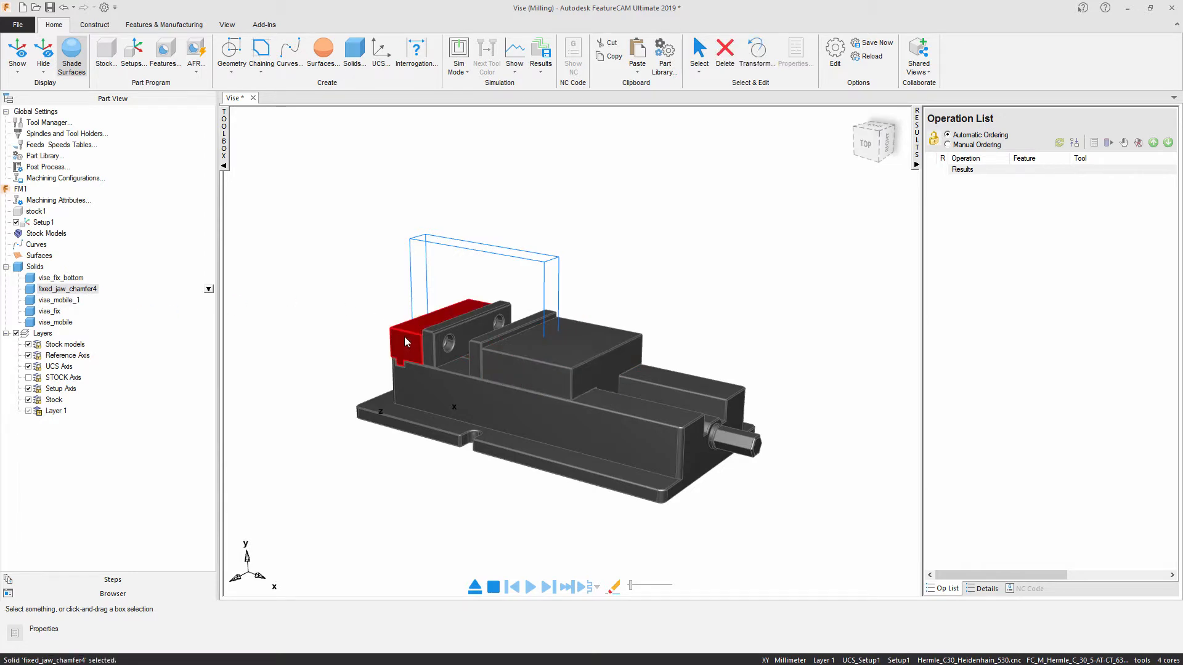
left_click(83, 292)
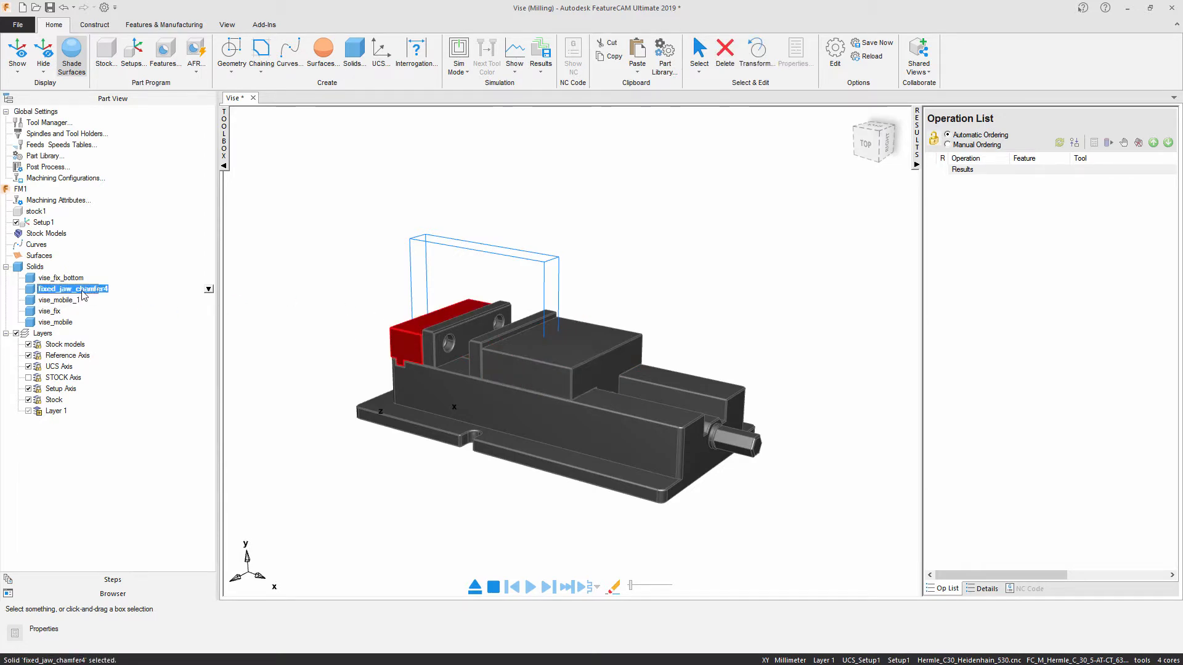
type("vise")
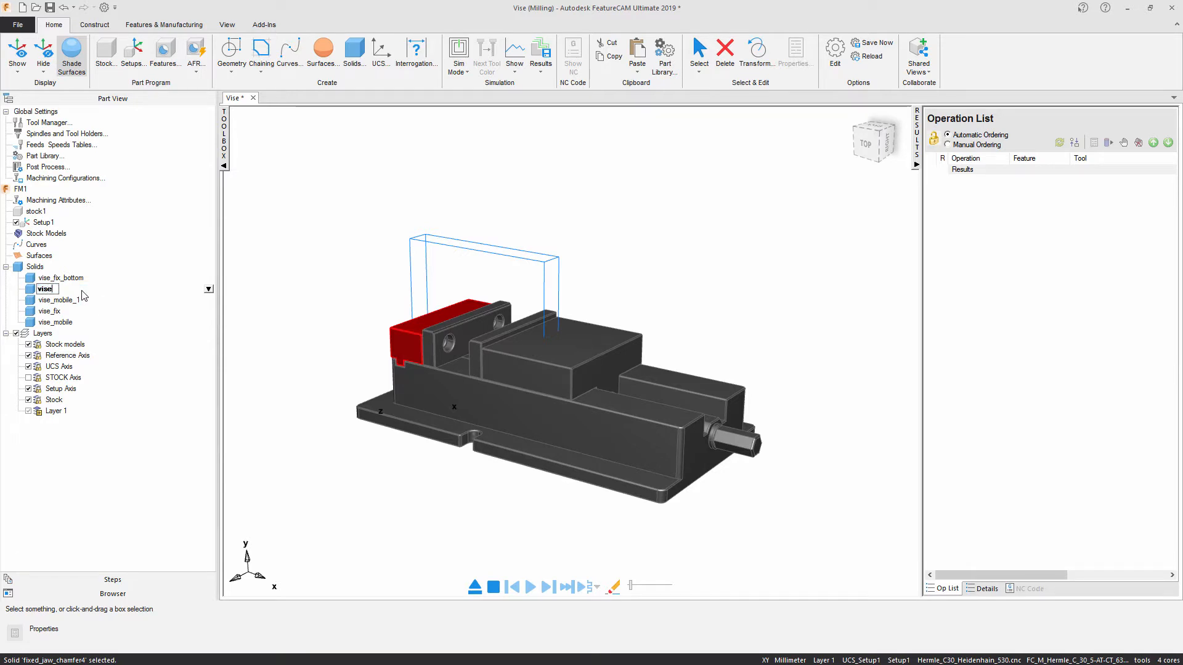
type("_fix_1")
key("Return")
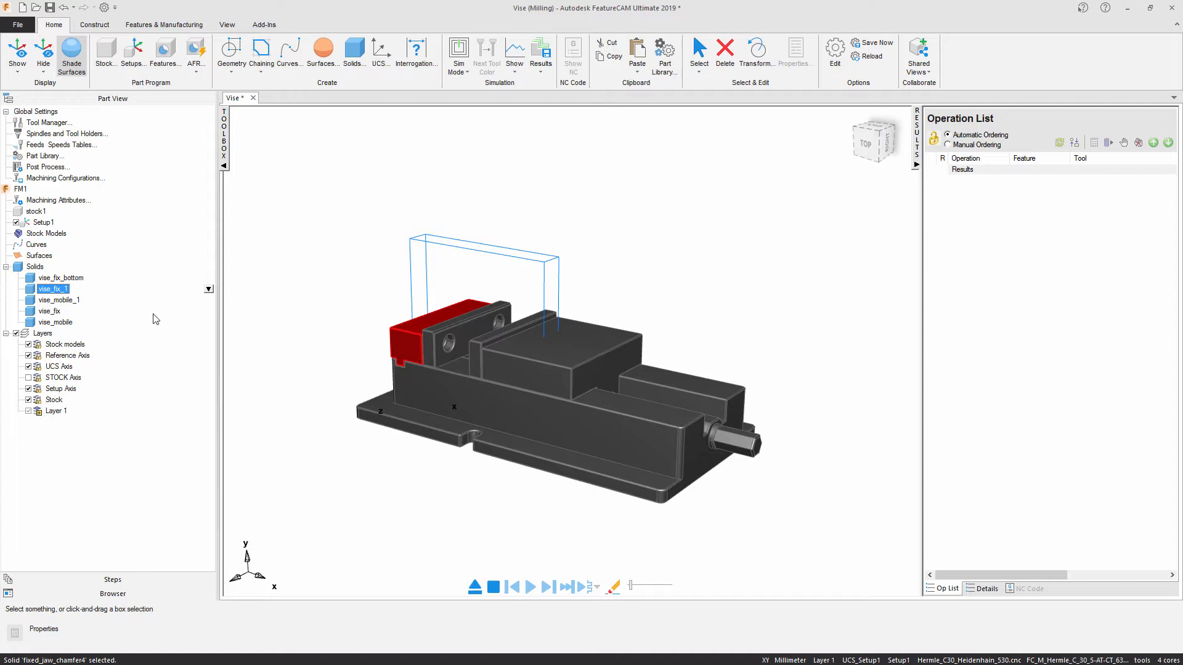
left_click(320, 384)
Rotate all five vise solids, from vise_fix_bottom to vise_mobile, by 90 degrees about the X axis, previewing the result before applying it.
middle_click_drag(433, 444, 656, 315)
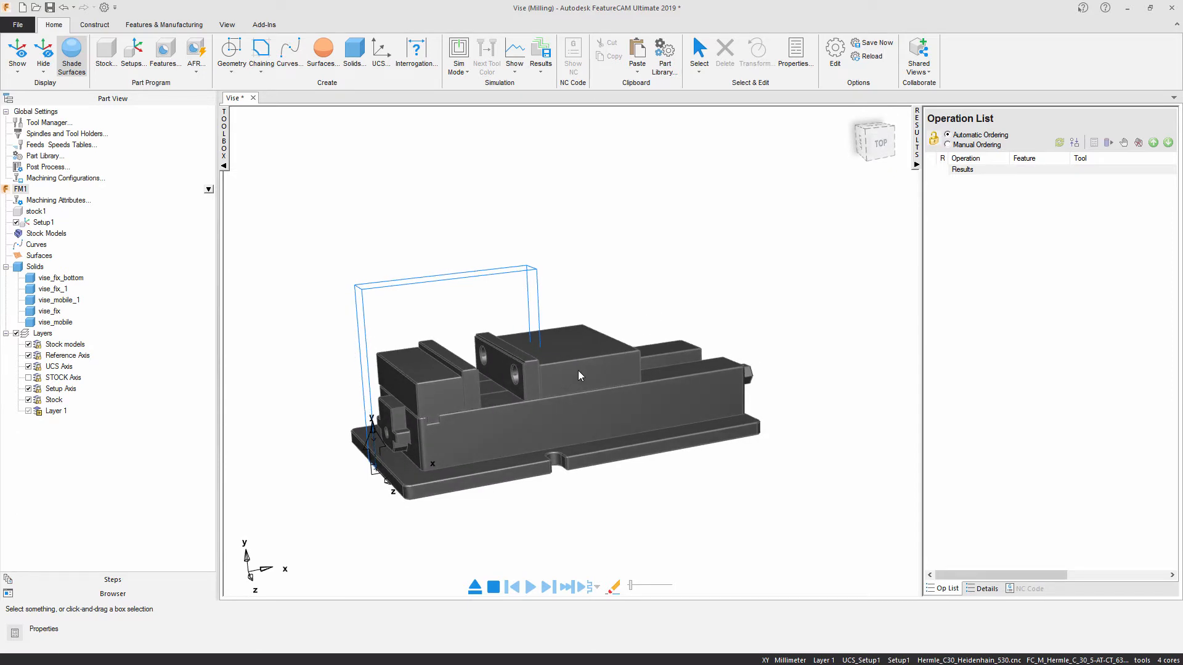
left_click(84, 278)
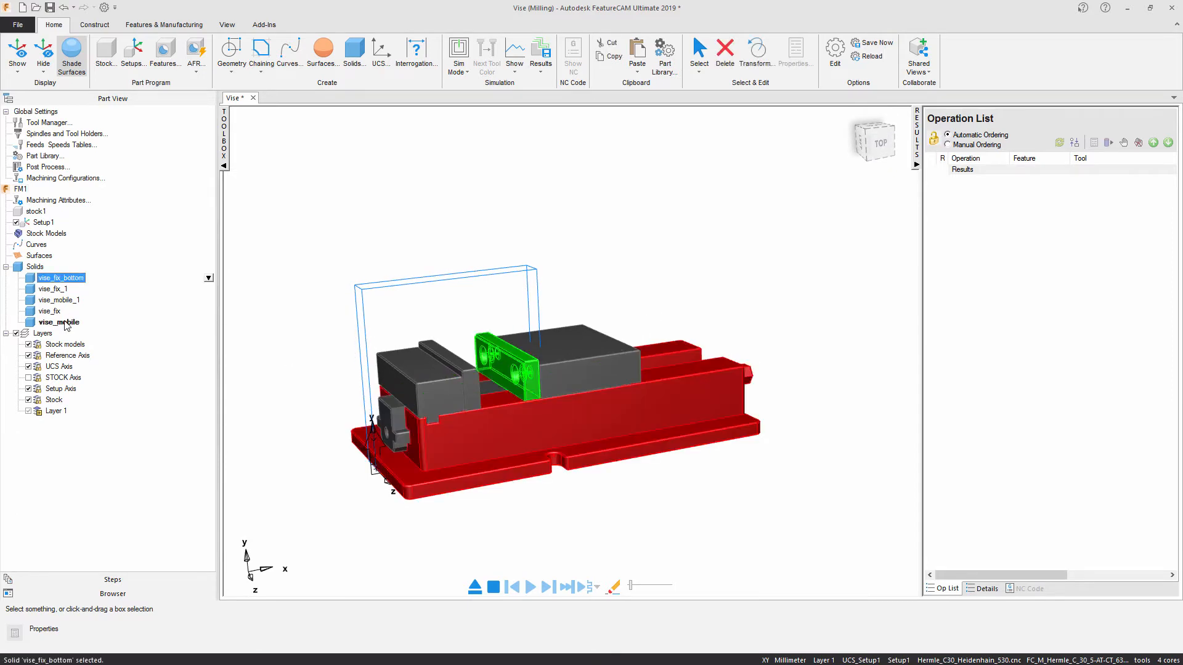
left_click(67, 323, "shift")
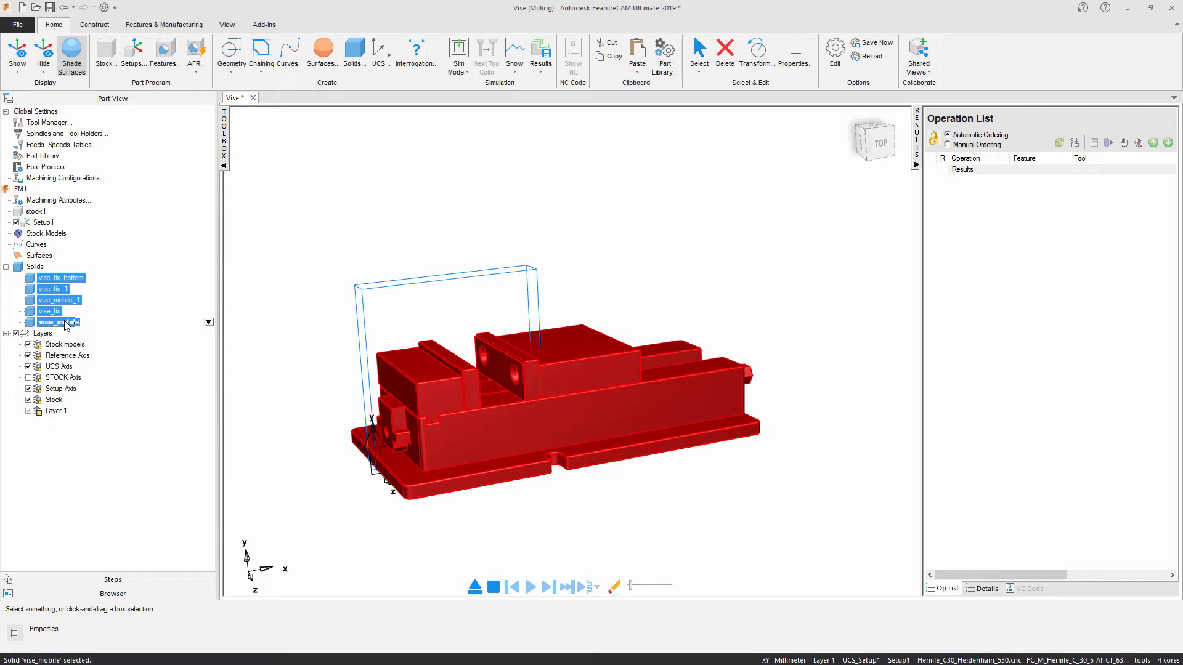
left_click(756, 62)
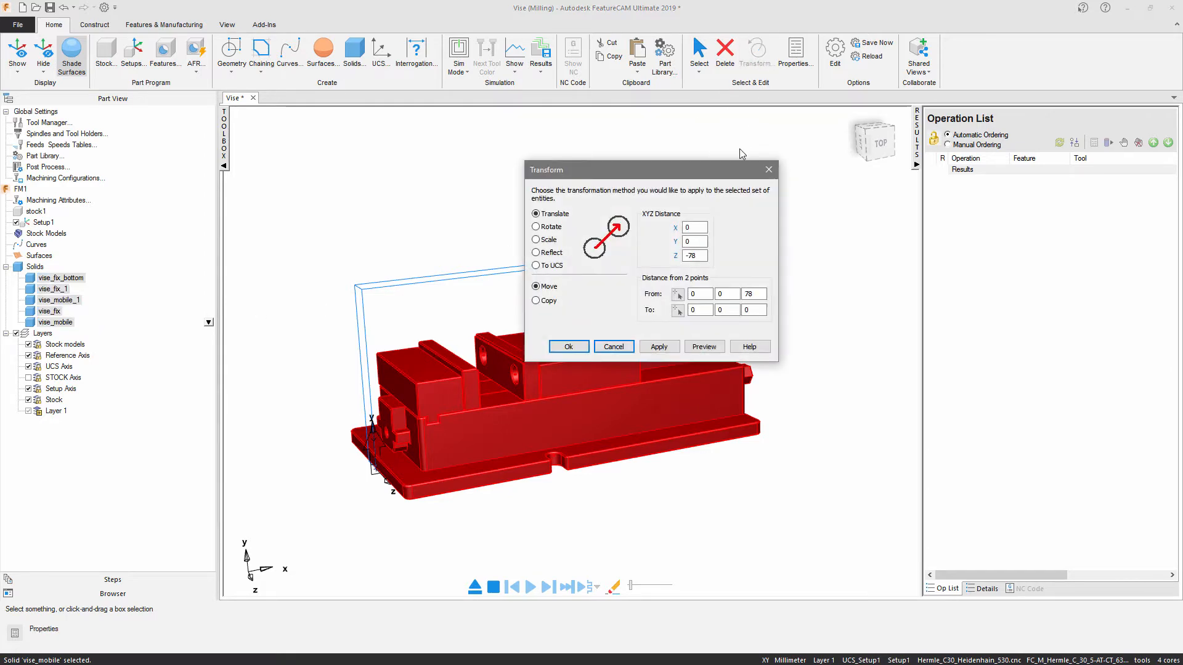
left_click(536, 227)
double_click(668, 215)
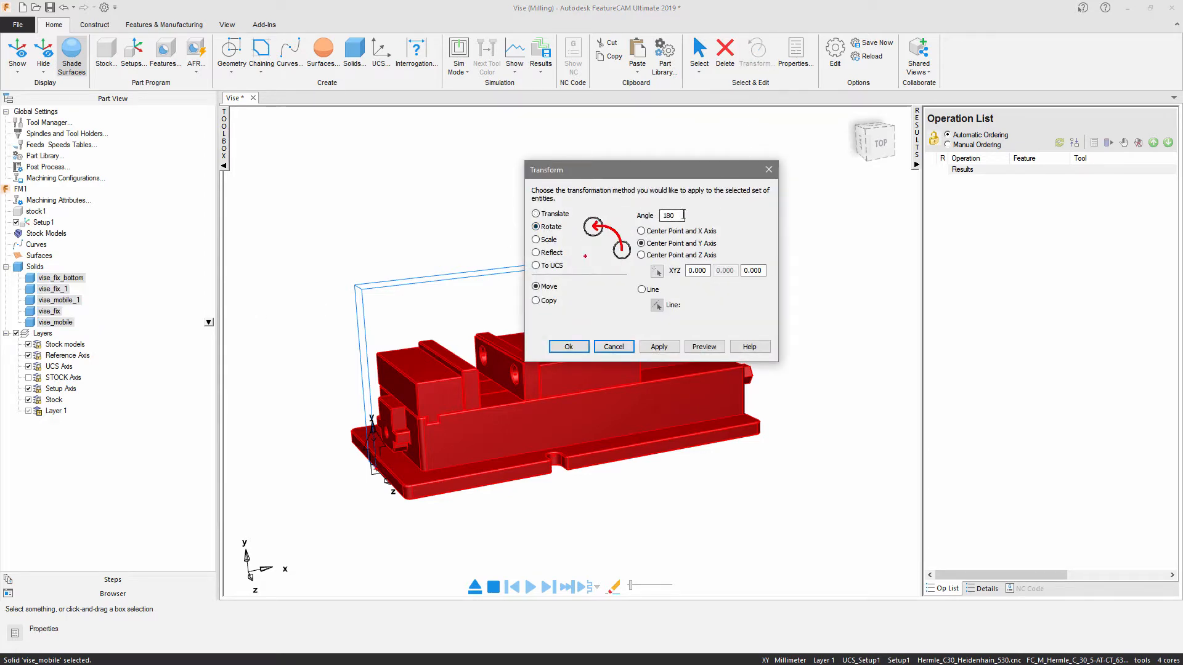
type("90")
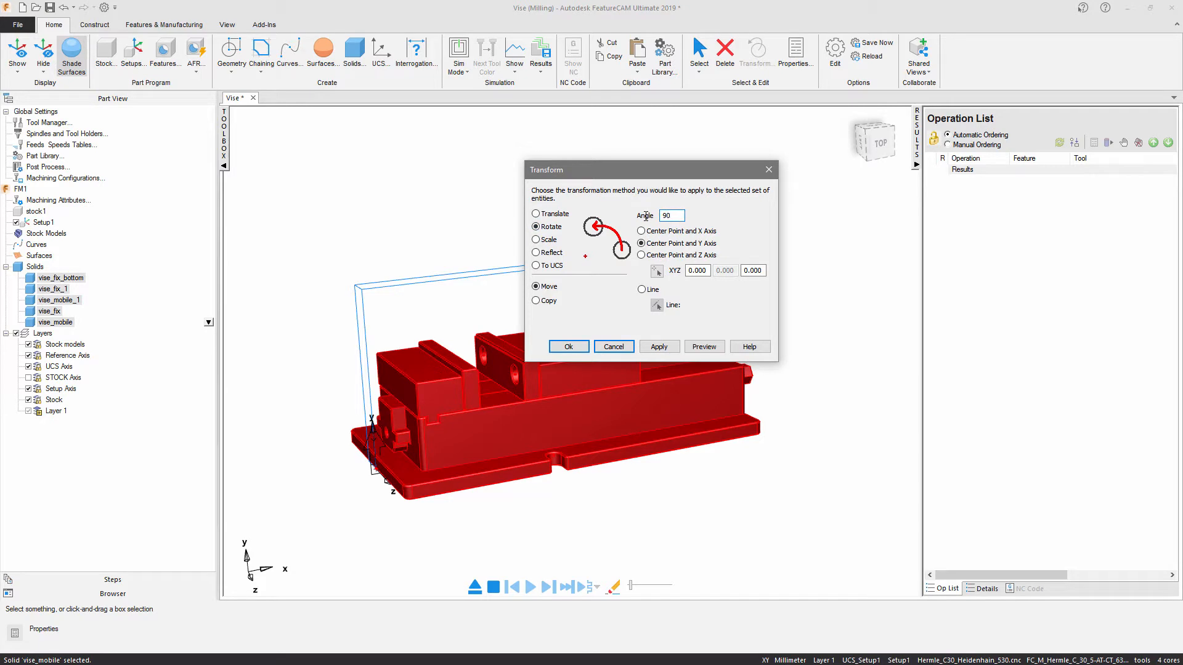
left_click(693, 232)
left_click(704, 347)
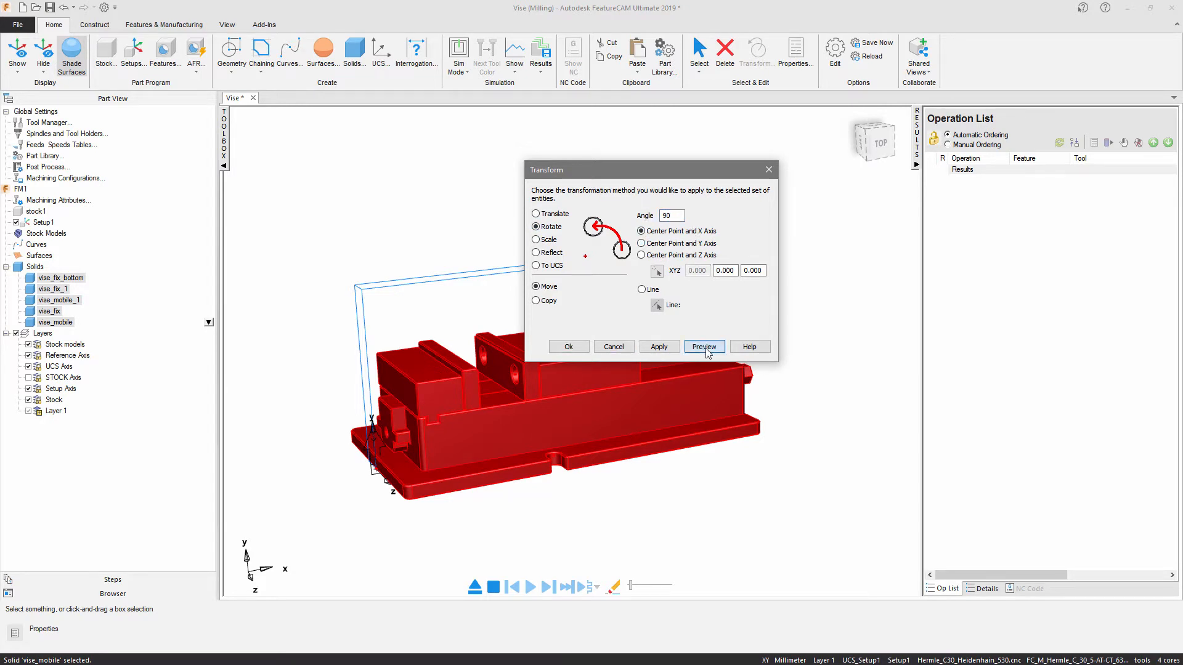
middle_click_drag(626, 433, 487, 170)
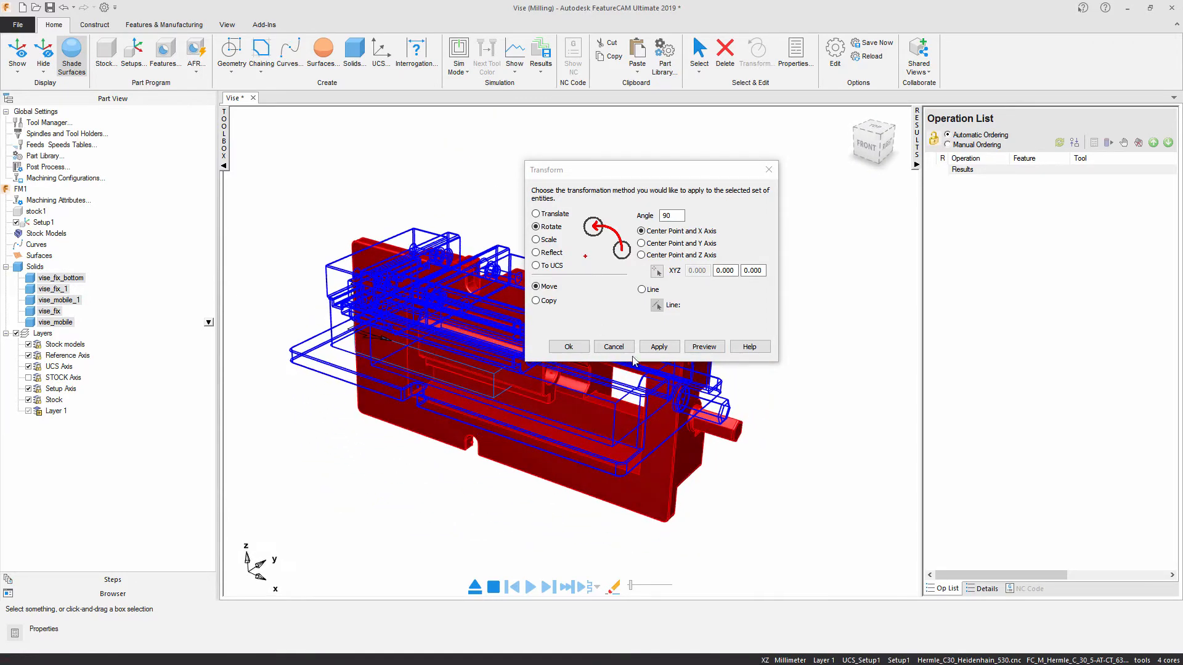
left_click(663, 349)
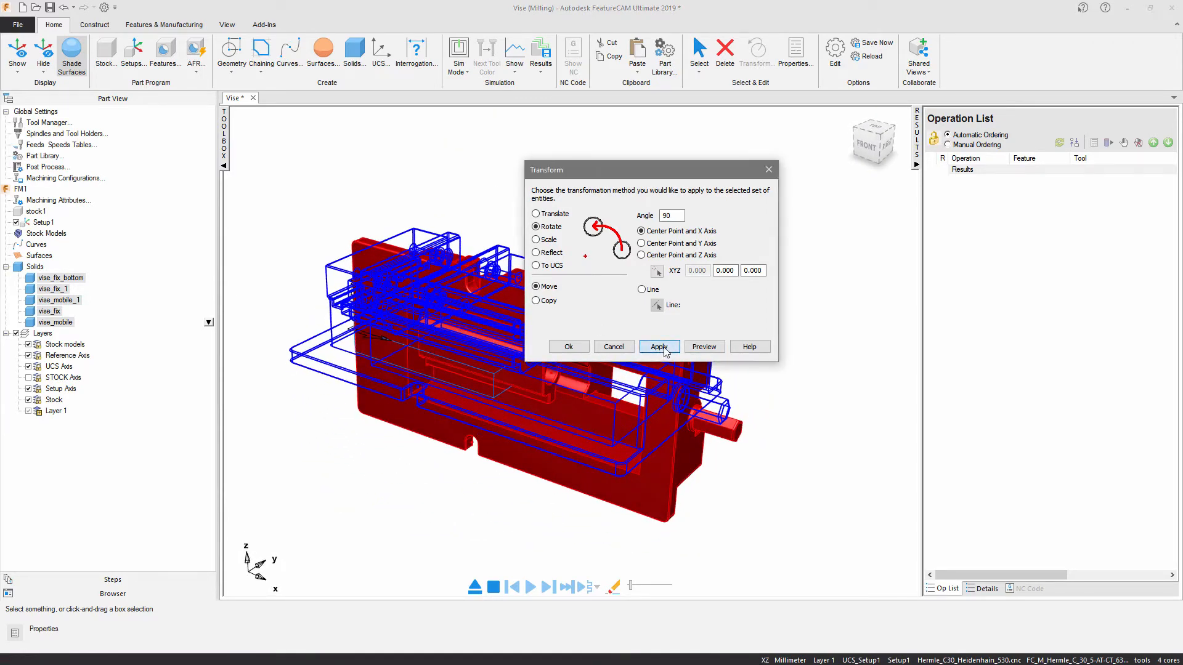
left_click(615, 347)
Rotate all five vise solids by -90 degrees about the Z axis, previewing the orientation before applying it.
middle_click_drag(515, 399, 690, 357)
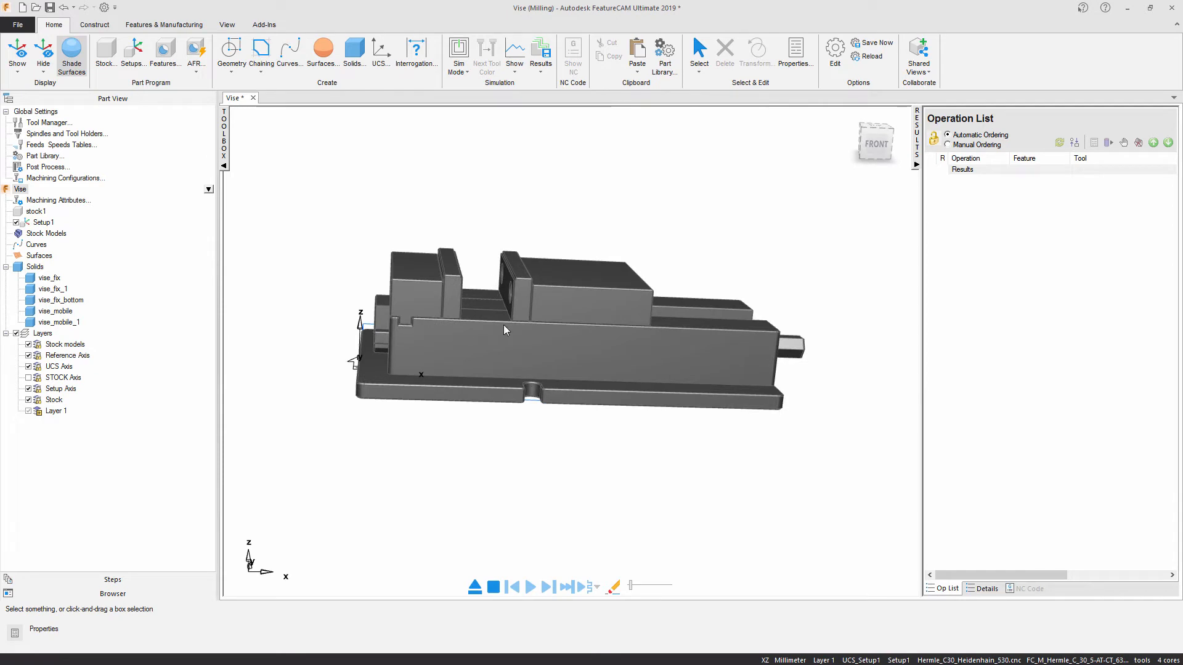
middle_click_drag(630, 443, 692, 440)
left_click(52, 278)
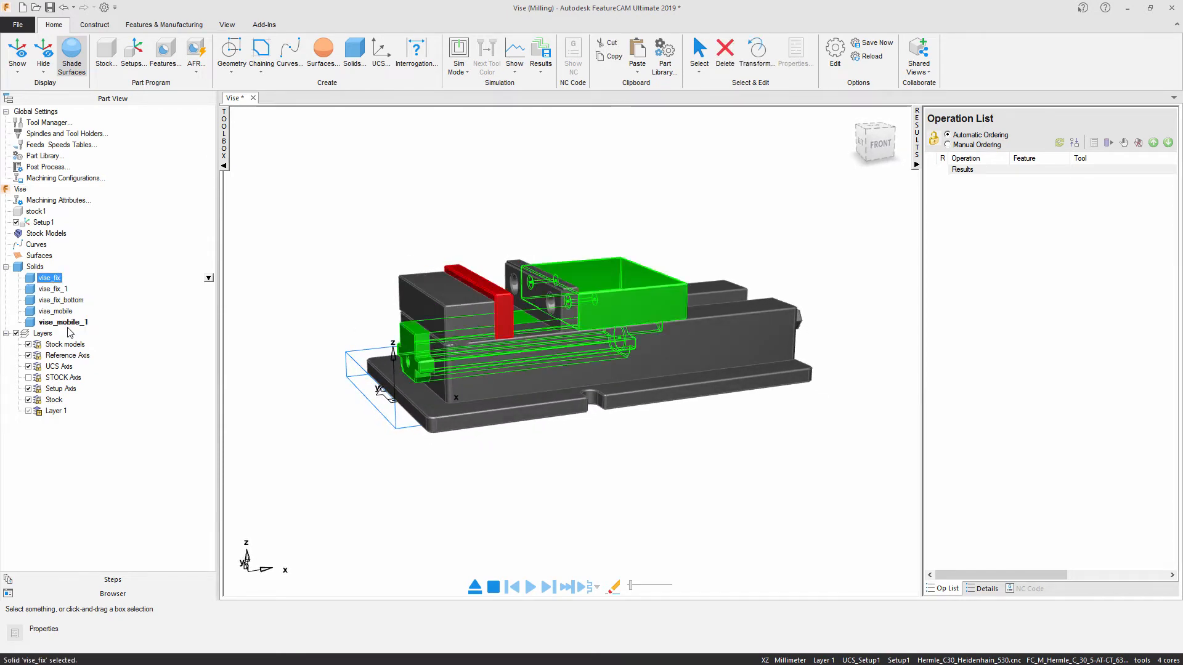
left_click(59, 322, "shift")
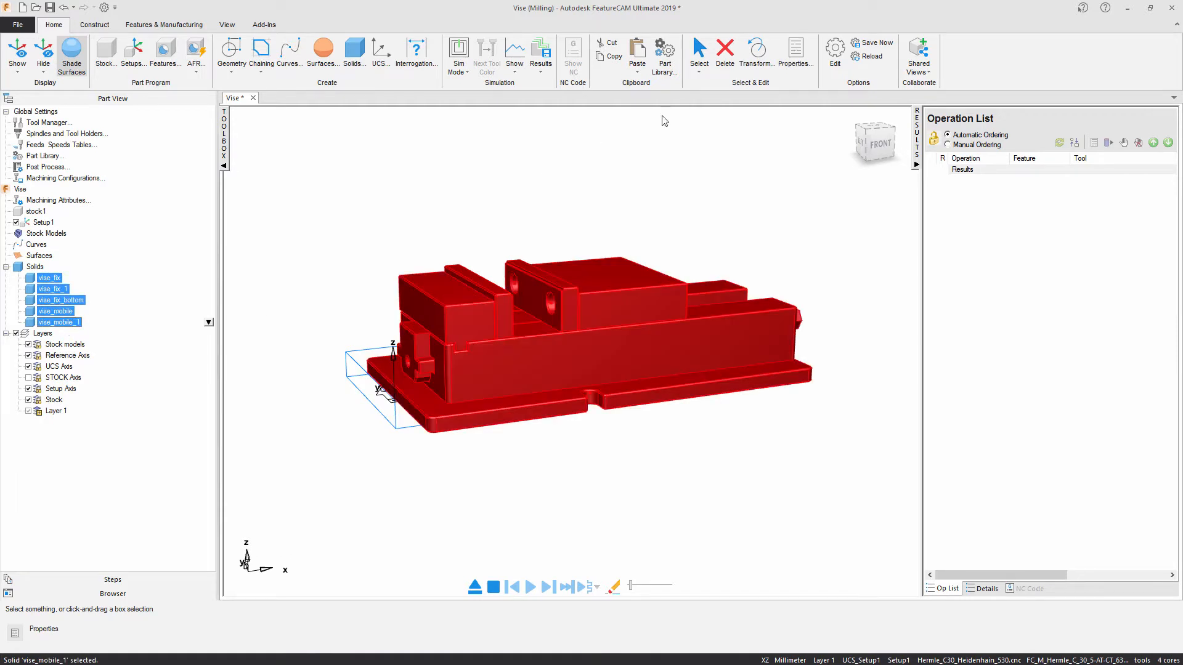
left_click(758, 59)
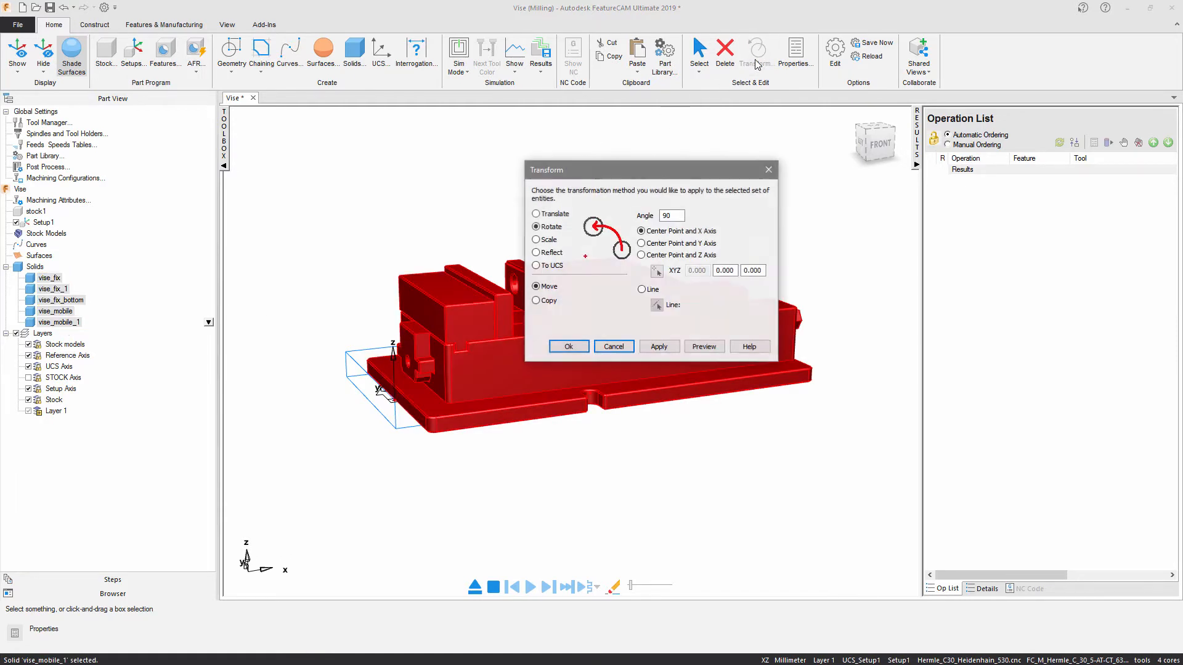
left_click(686, 257)
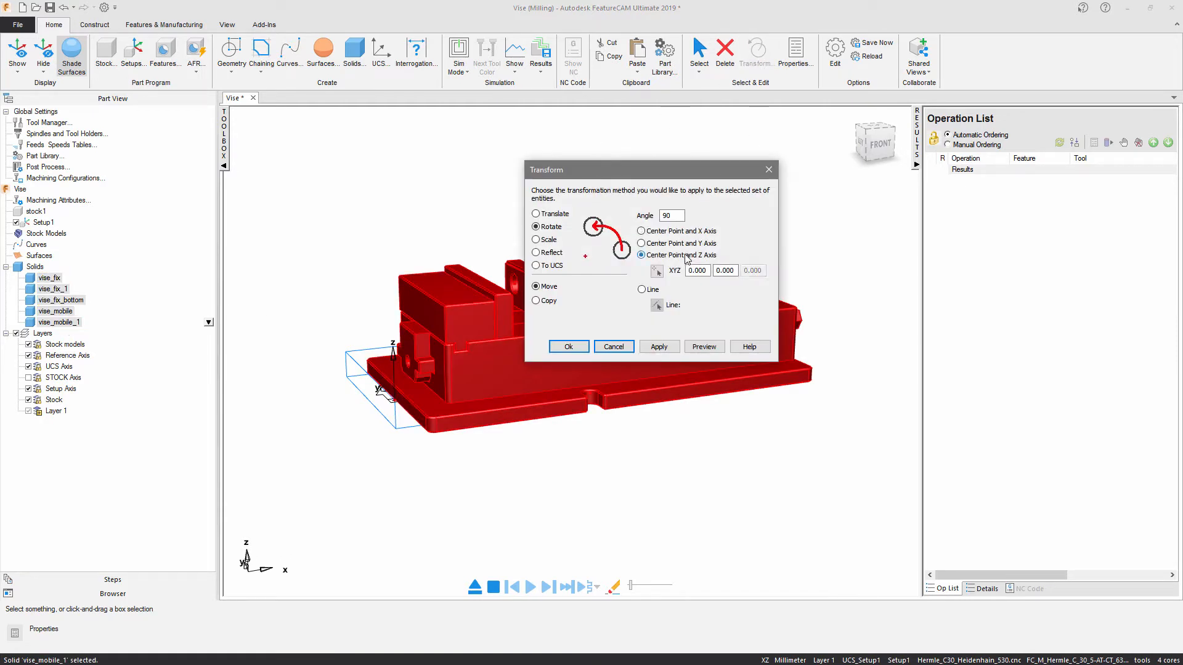
left_click(704, 347)
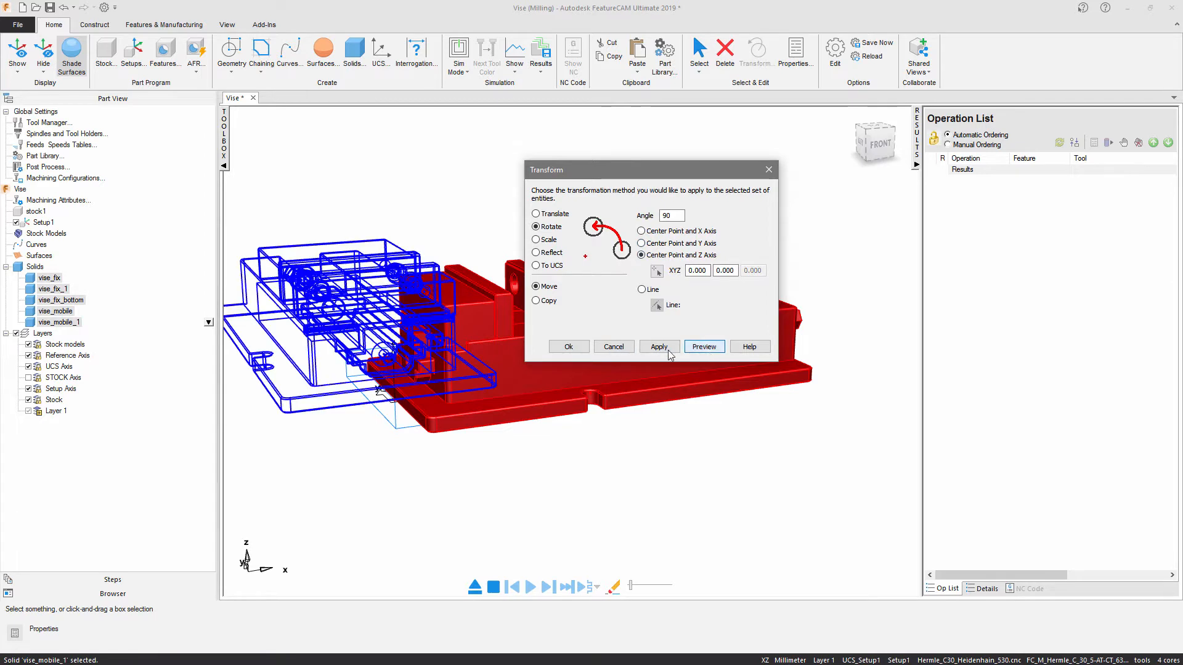
left_click(664, 216)
type("-")
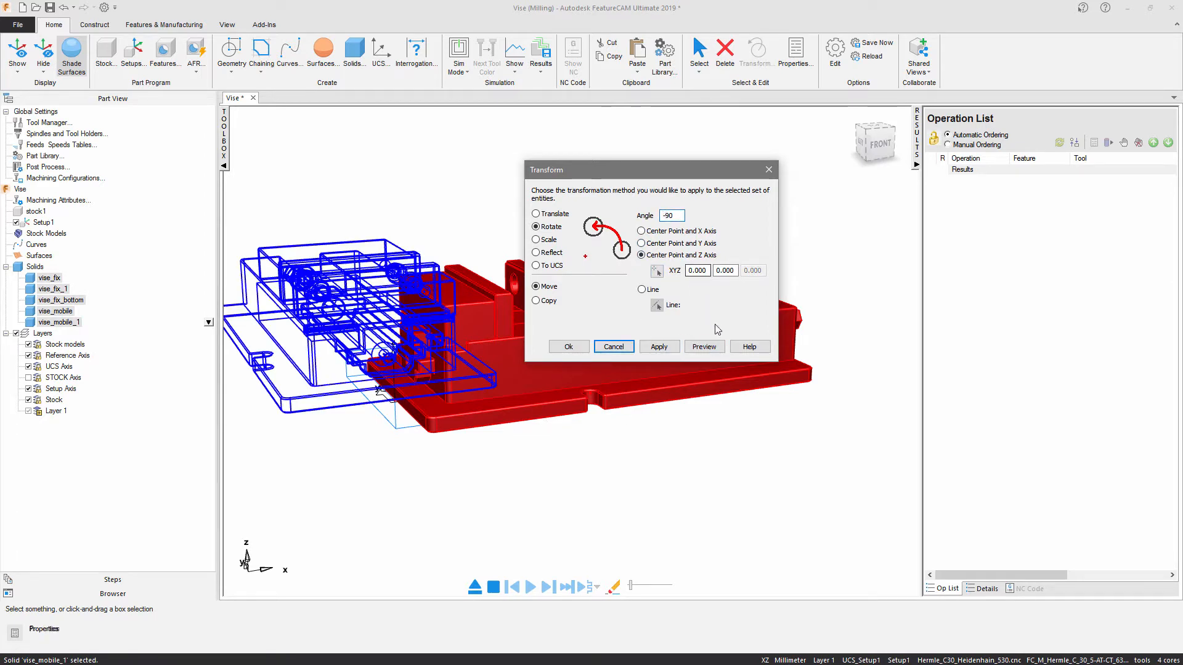
left_click(708, 349)
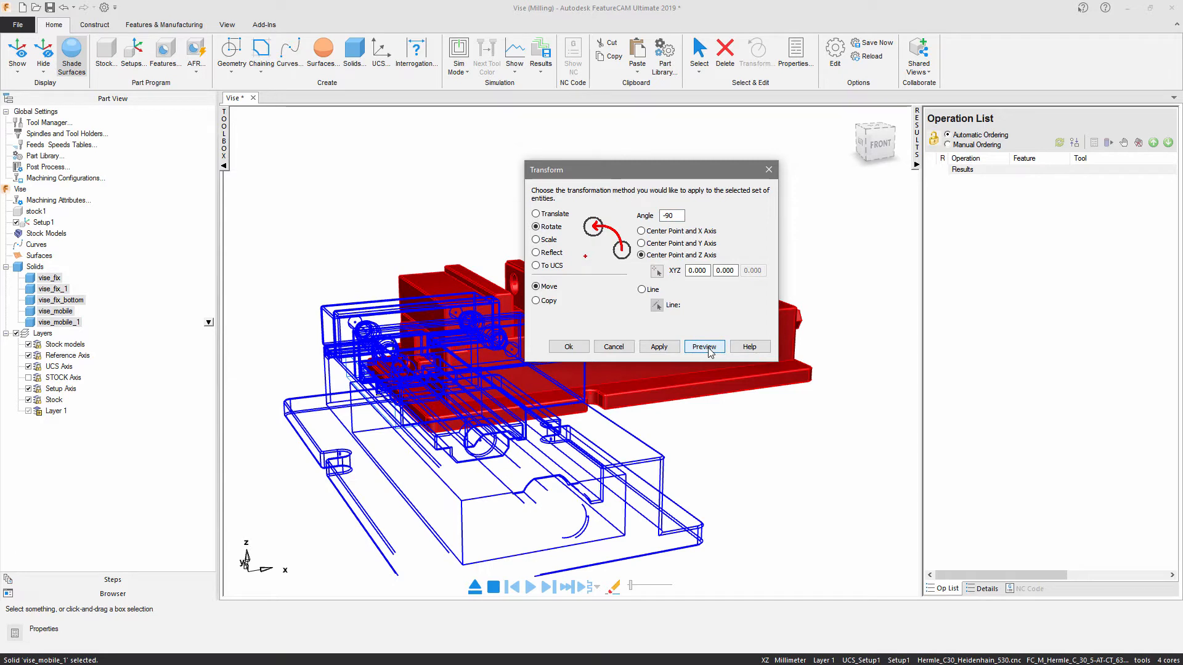
left_click(659, 347)
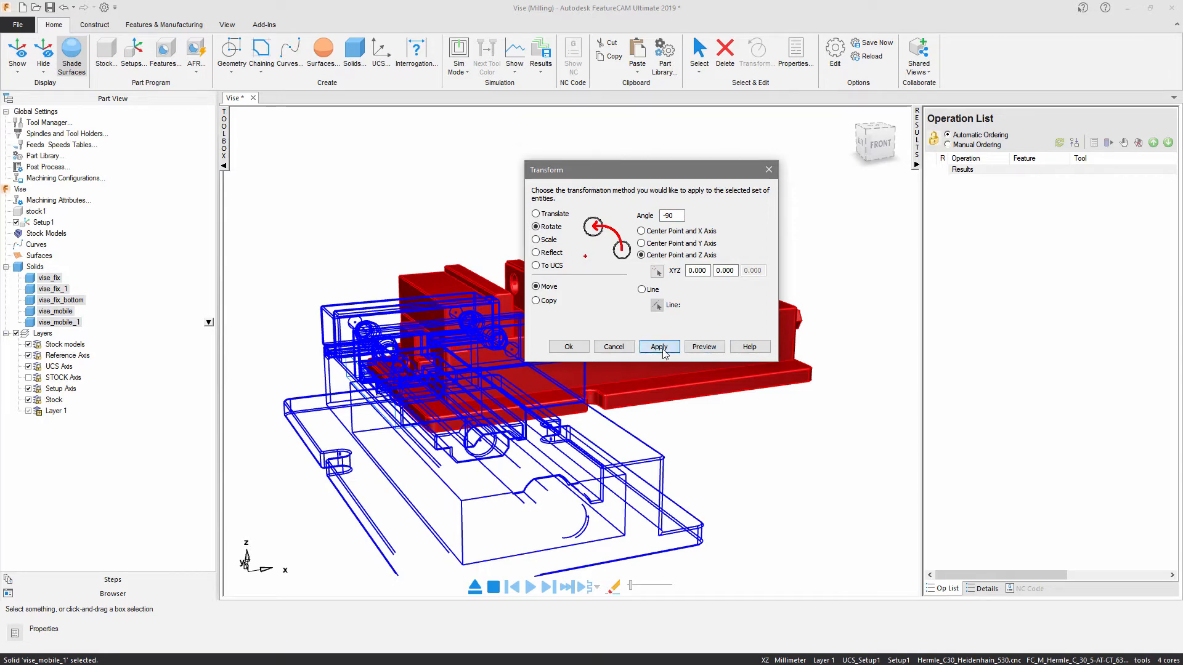
left_click(623, 345)
Set up a translation of vise_mobile and vise_mobile_1 from the movable plate's upper front corner to the matching corner of the fixed plate.
middle_click_drag(675, 417, 551, 340)
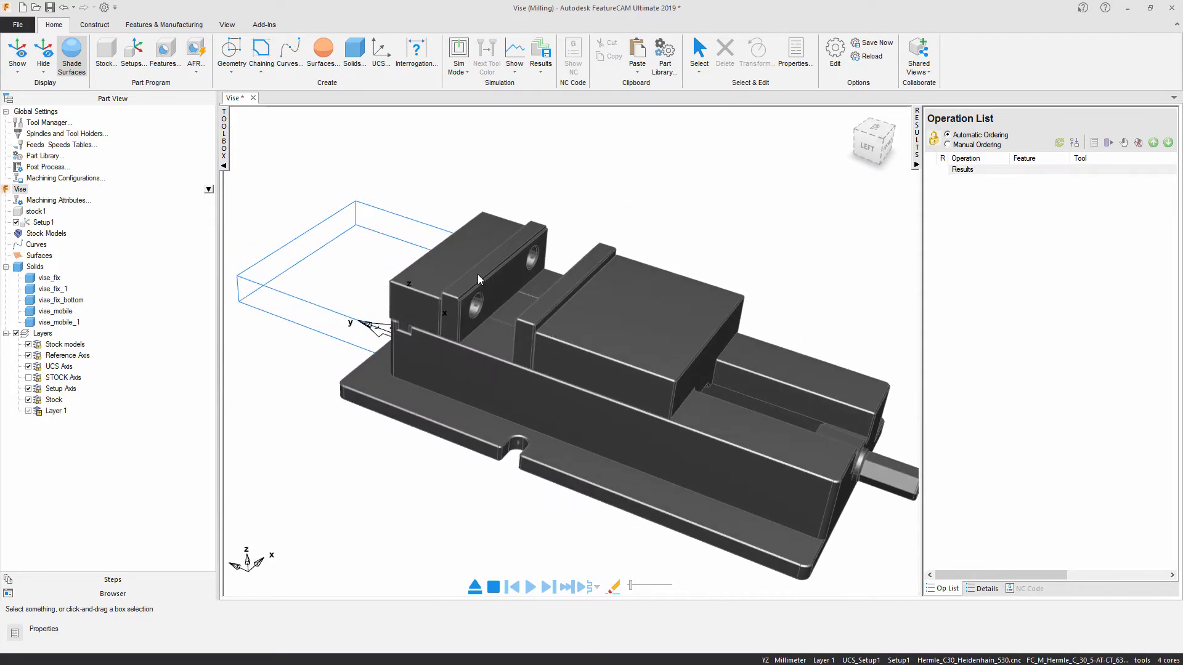
left_click(555, 298)
left_click(645, 324, "shift")
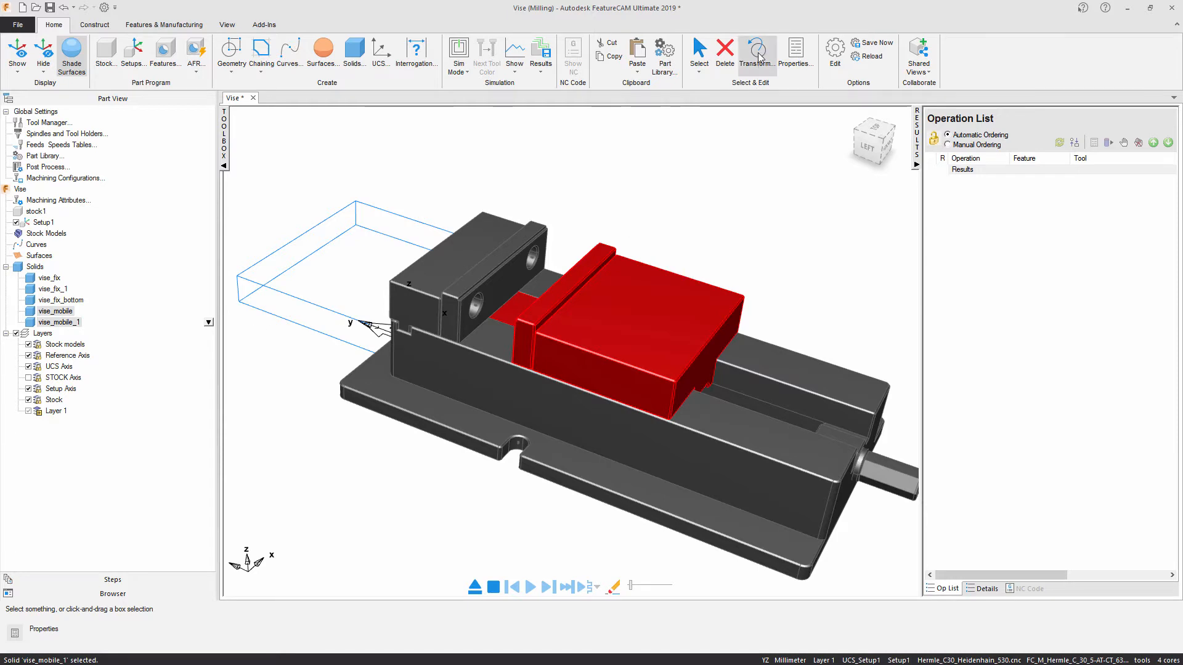
left_click(757, 78)
left_click_drag(653, 174, 852, 117)
left_click(757, 159)
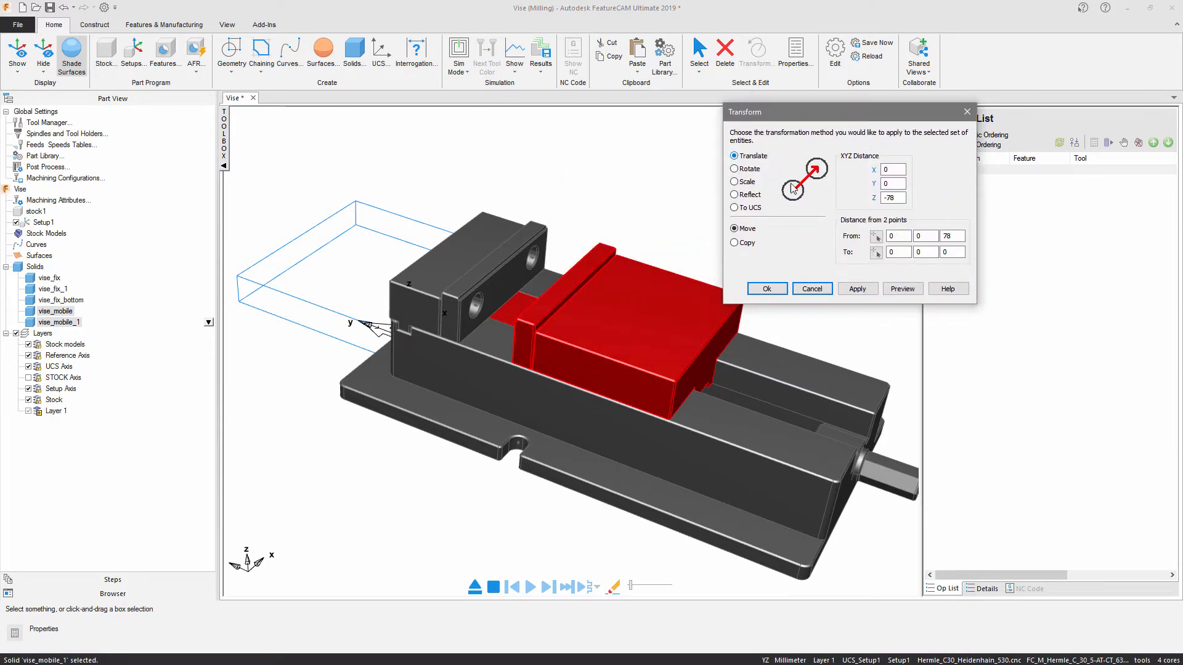
left_click(876, 238)
scroll(493, 336, "up", 6)
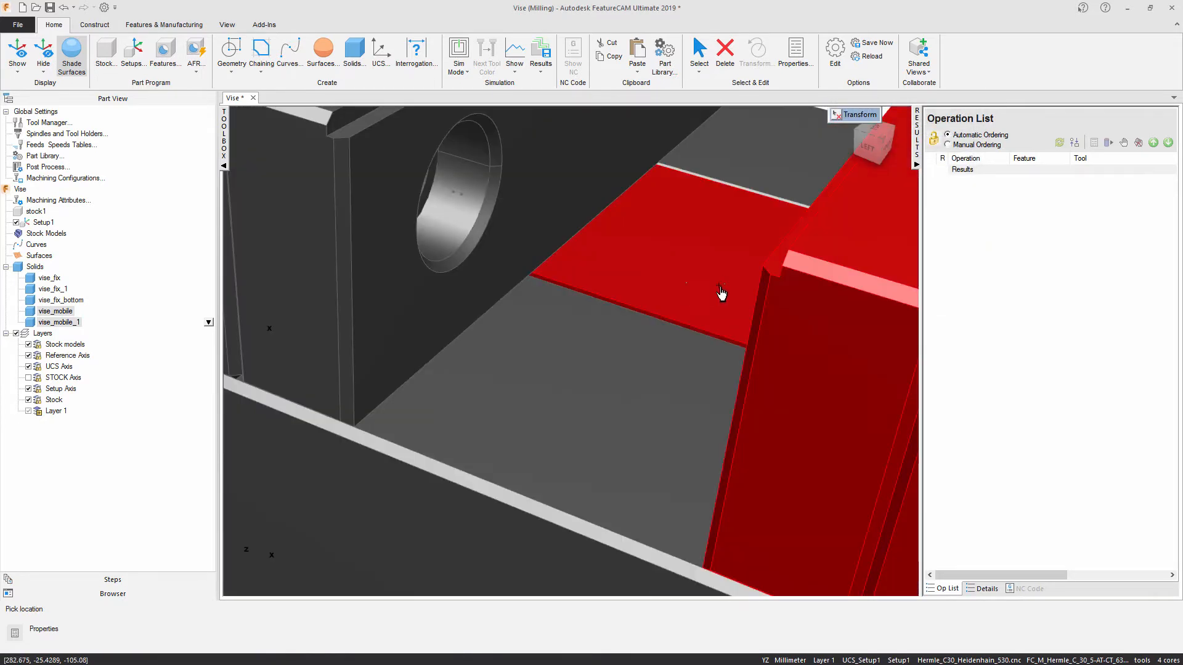
left_click(766, 273)
left_click(876, 253)
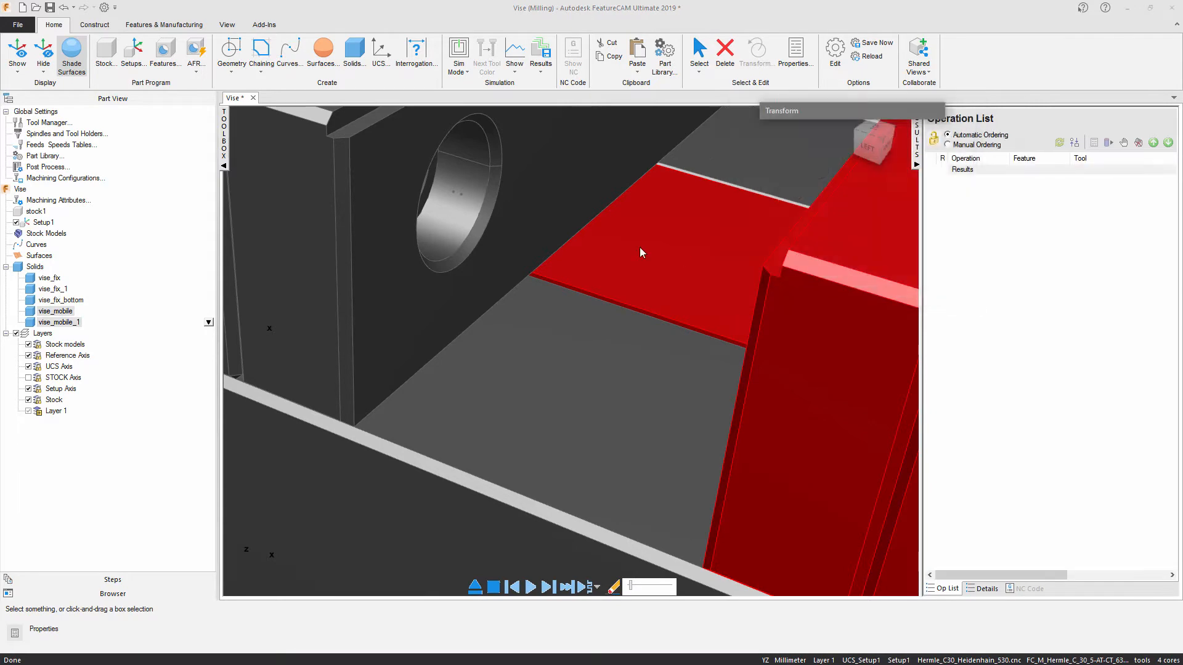
left_click(353, 146)
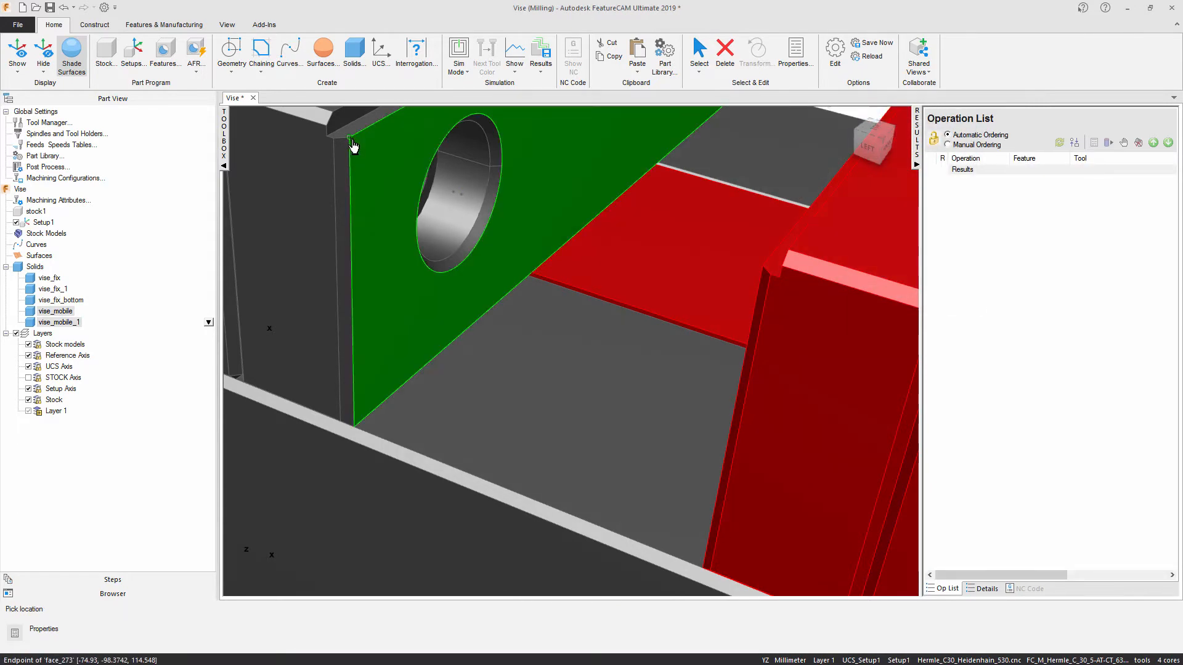
Preview and apply the 50 mm Y translation of the movable jaw solids to close the vise, and clear the selection.
left_click(902, 289)
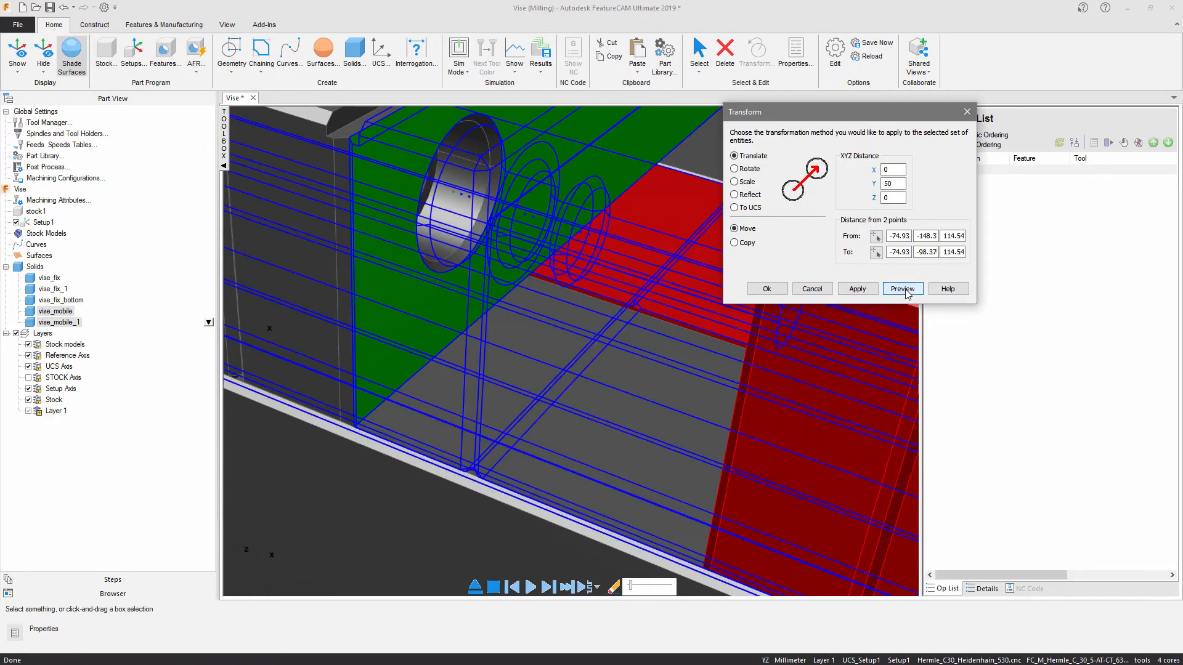
scroll(505, 265, "down", 3)
middle_click_drag(545, 241, 557, 333, "shift")
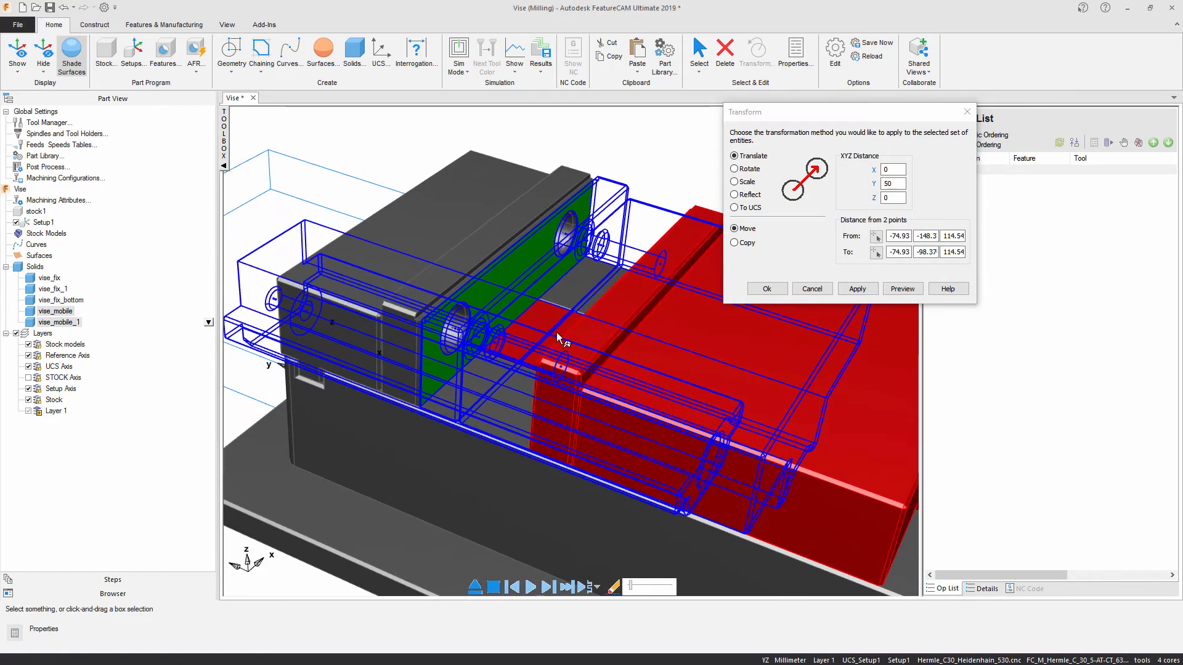
mouse_move(621, 388)
middle_mouse_down()
mouse_move(695, 363)
mouse_move(629, 392)
middle_mouse_up()
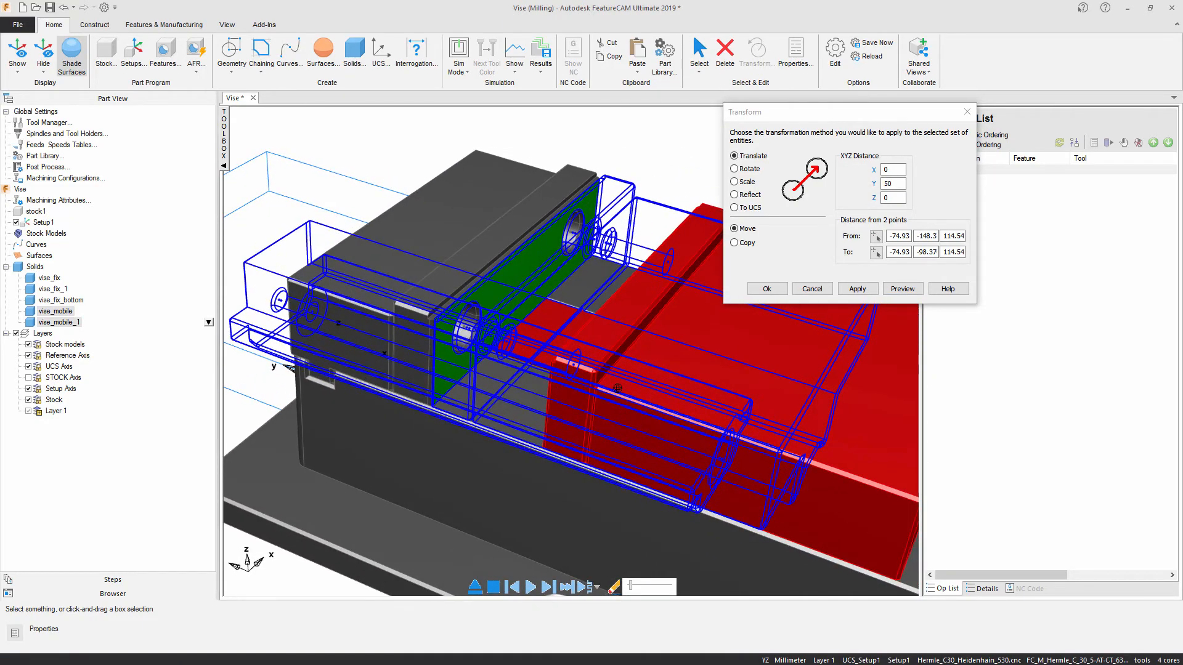
left_click(865, 295)
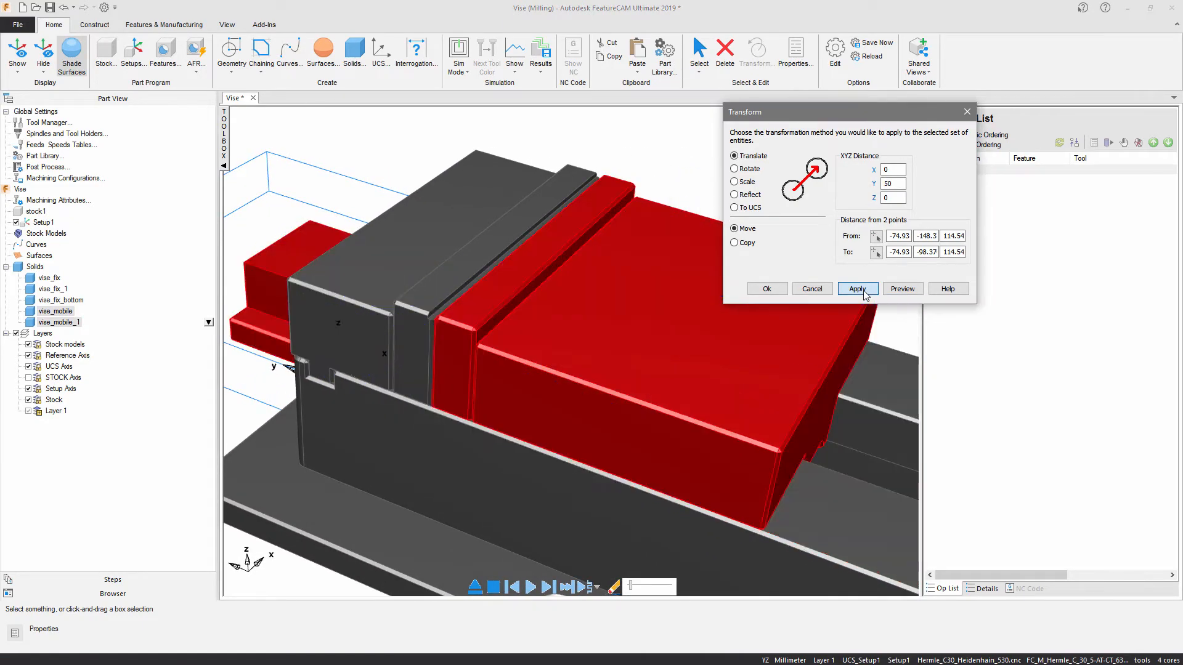
left_click(815, 291)
left_click(737, 197)
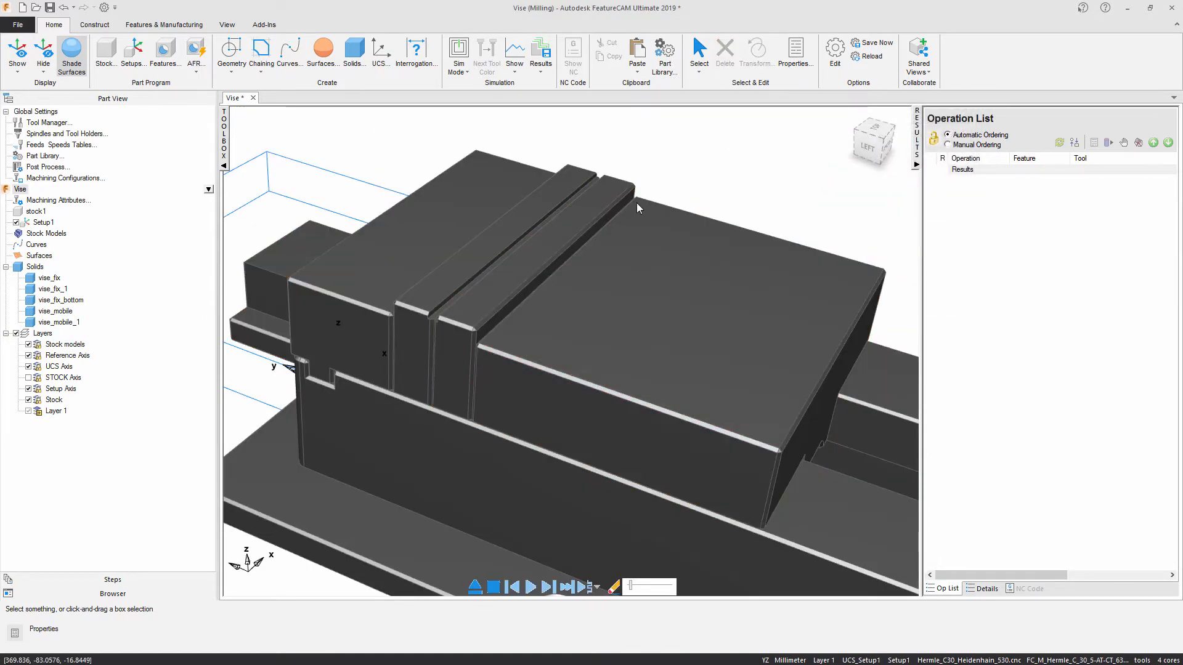
Hide the stock outline around the fixed jaw of the vise.
scroll(634, 202, "down", 5)
middle_click_drag(696, 259, 643, 238, "shift")
middle_click_drag(600, 234, 590, 229)
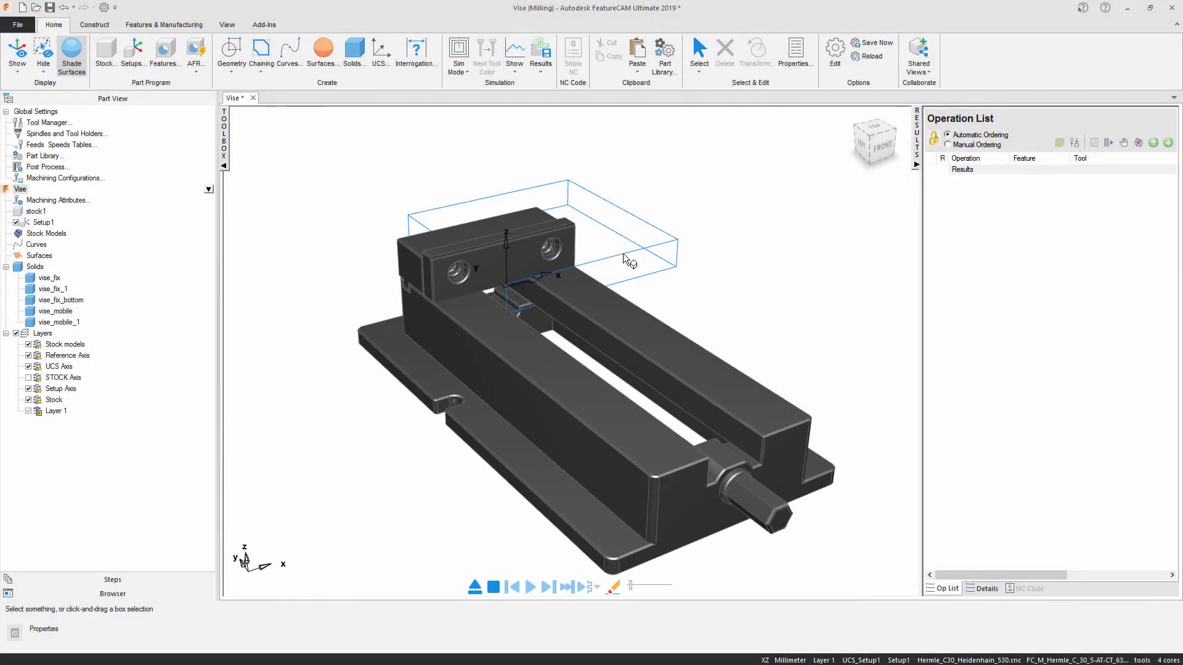
left_click(625, 265)
scroll(586, 296, "up", 6)
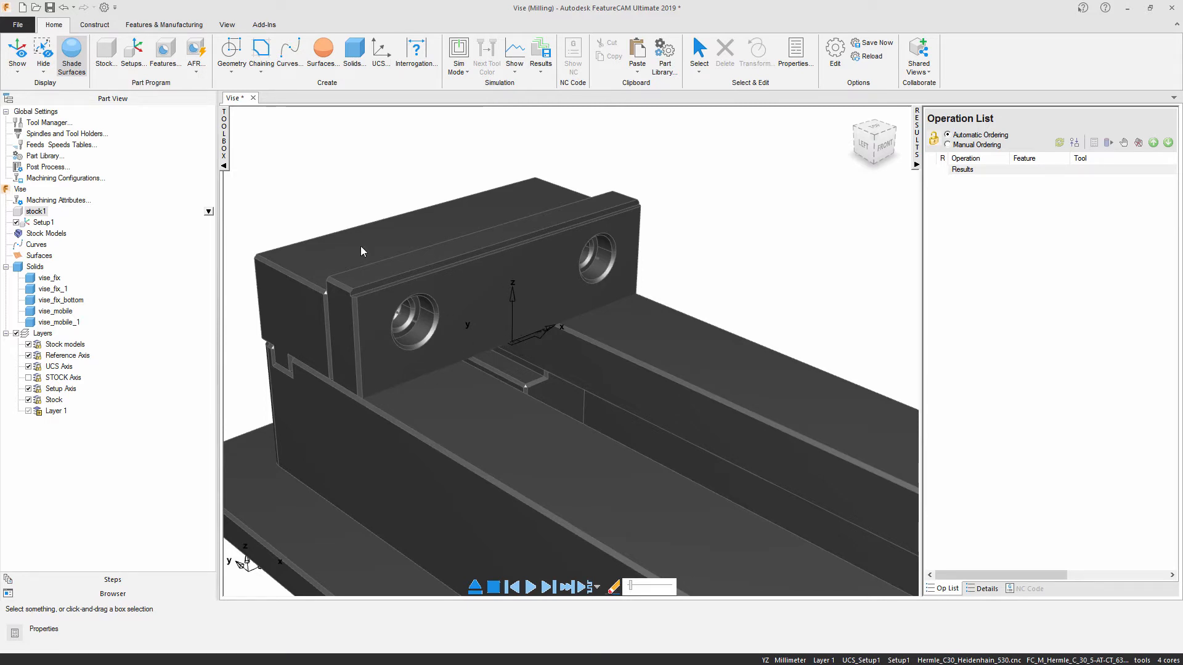
Show all solids again to display the complete closed vise.
left_click(17, 67)
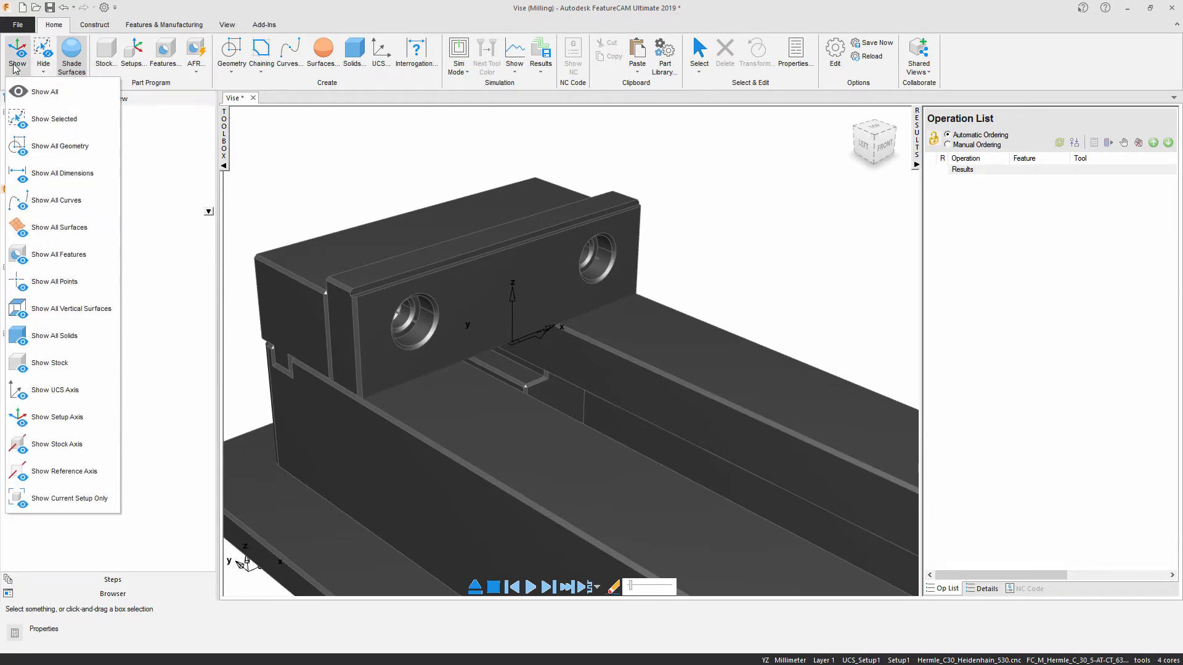
left_click(98, 335)
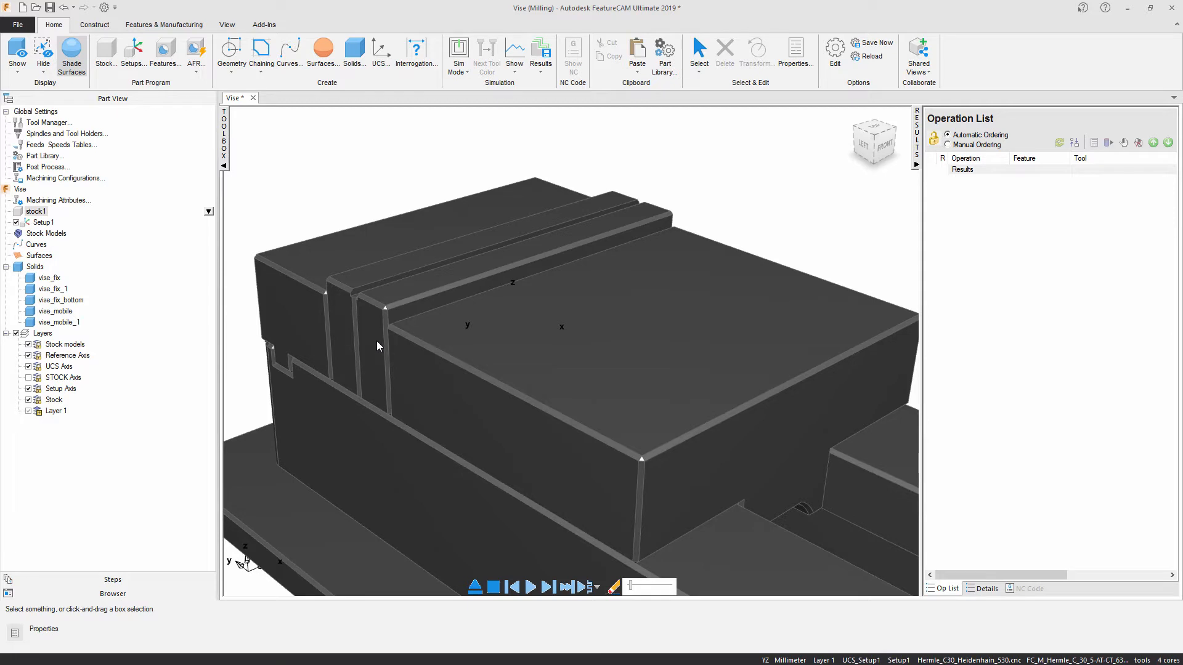
middle_click_drag(385, 169, 392, 241, "ctrl")
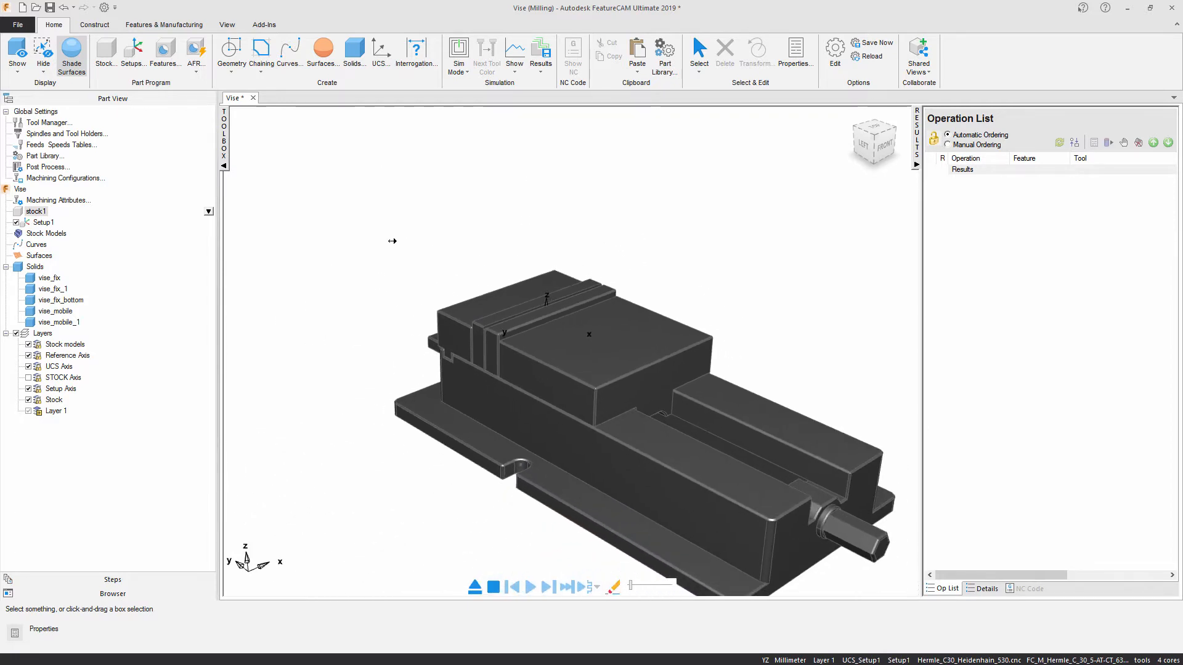
middle_click_drag(600, 321, 510, 267, "shift")
middle_click_drag(702, 408, 721, 387)
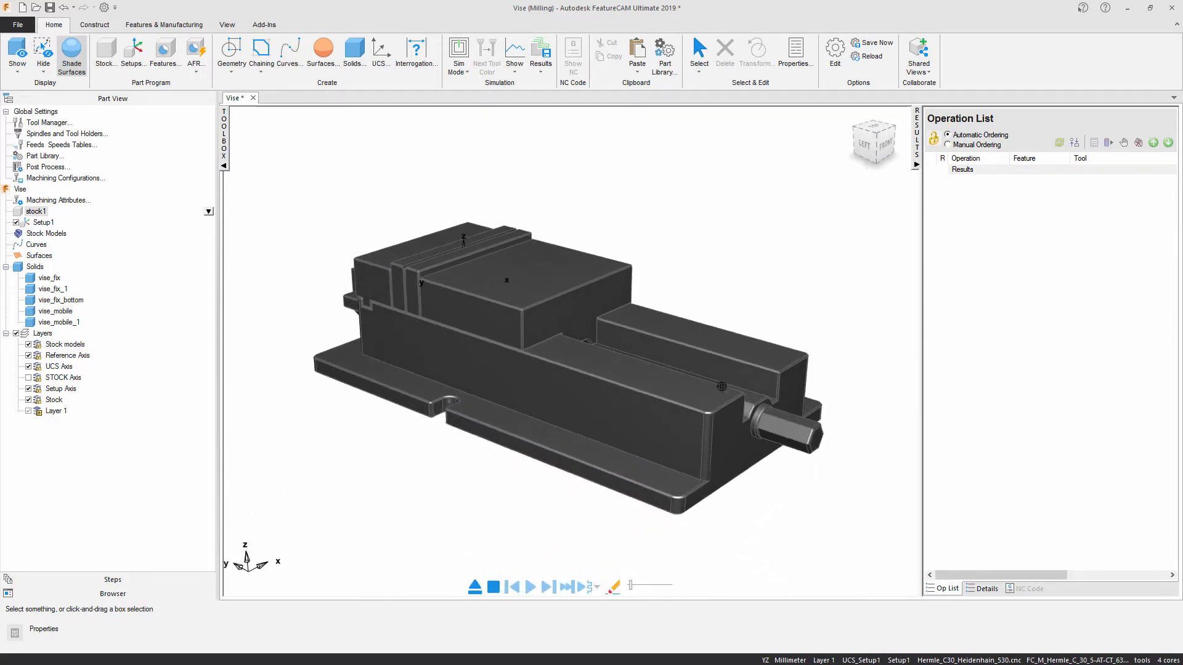
Save the vise document as "My Fixed Vise" in the Vises folder.
left_click(50, 8)
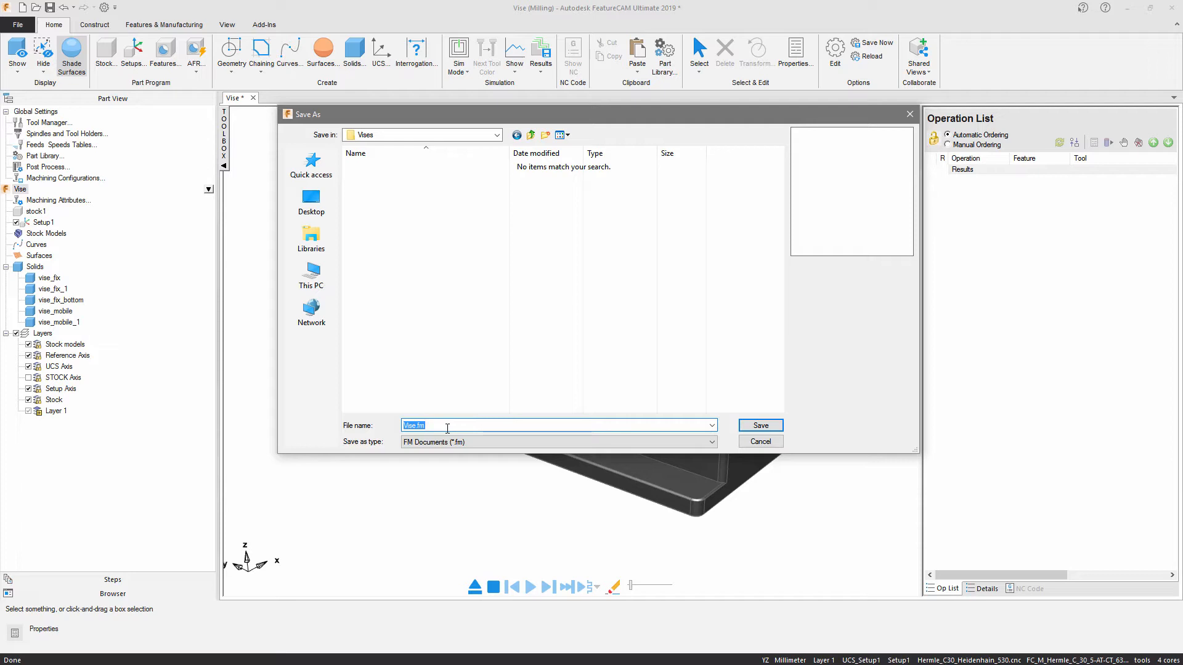
type("My Fixed Vise")
left_click(760, 425)
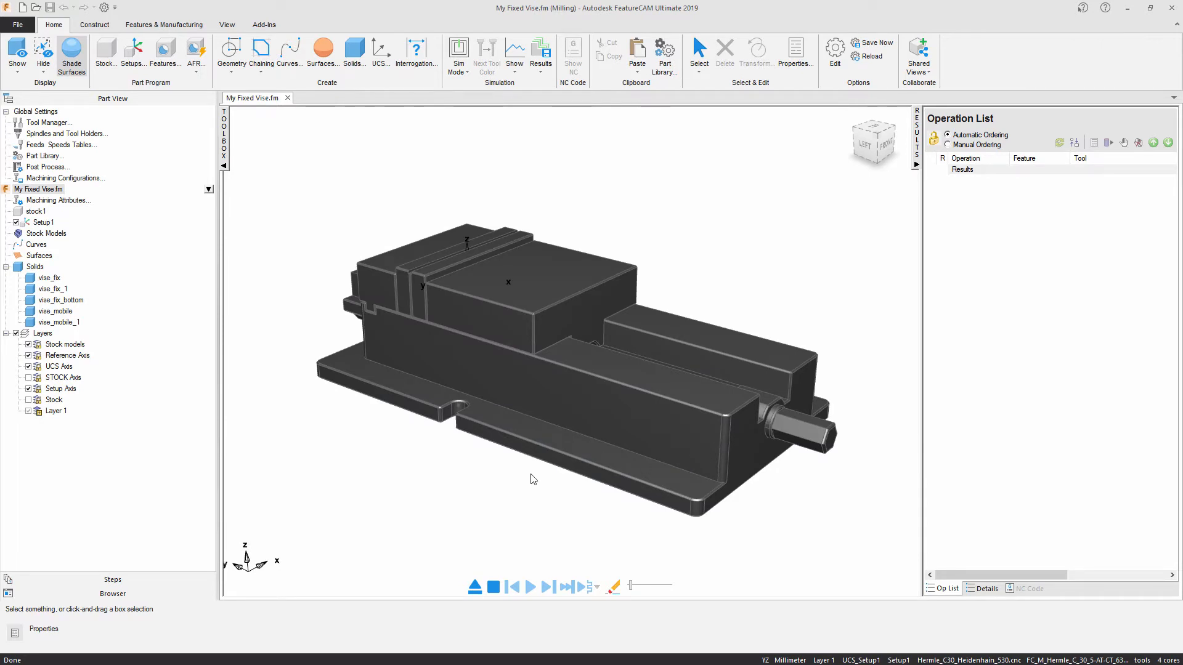
From the Customising the Vise Import Add-In project folder, follow the Position Vise Folder shortcut and open its Files folder in File Explorer.
left_click(113, 593)
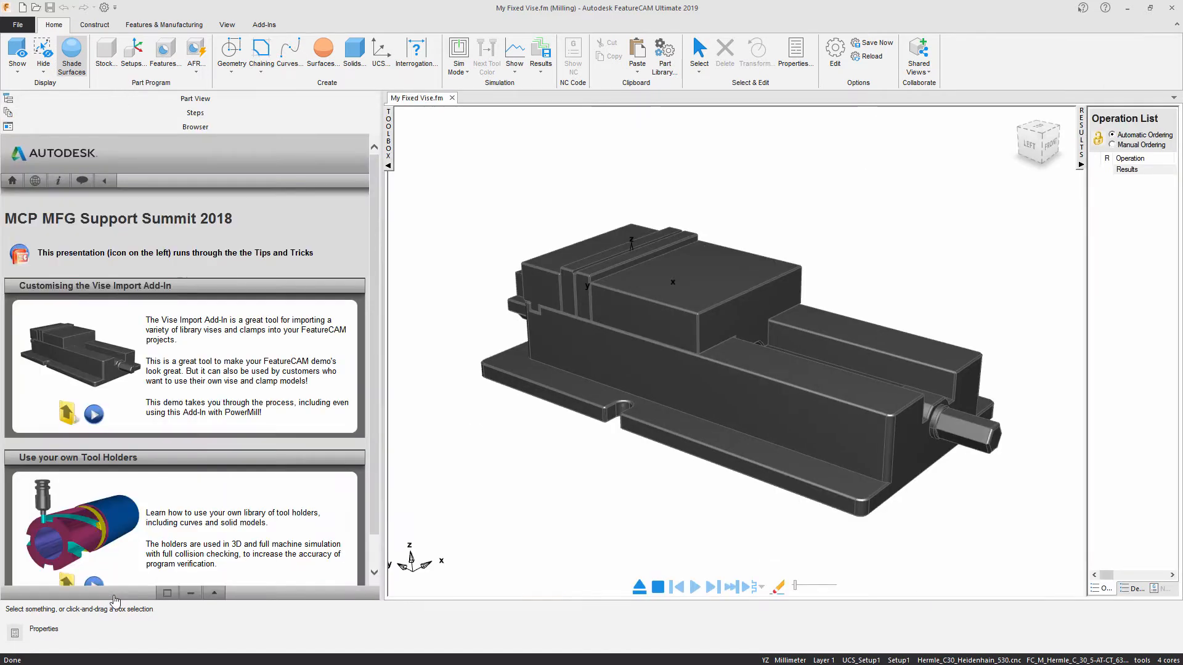
left_click(67, 424)
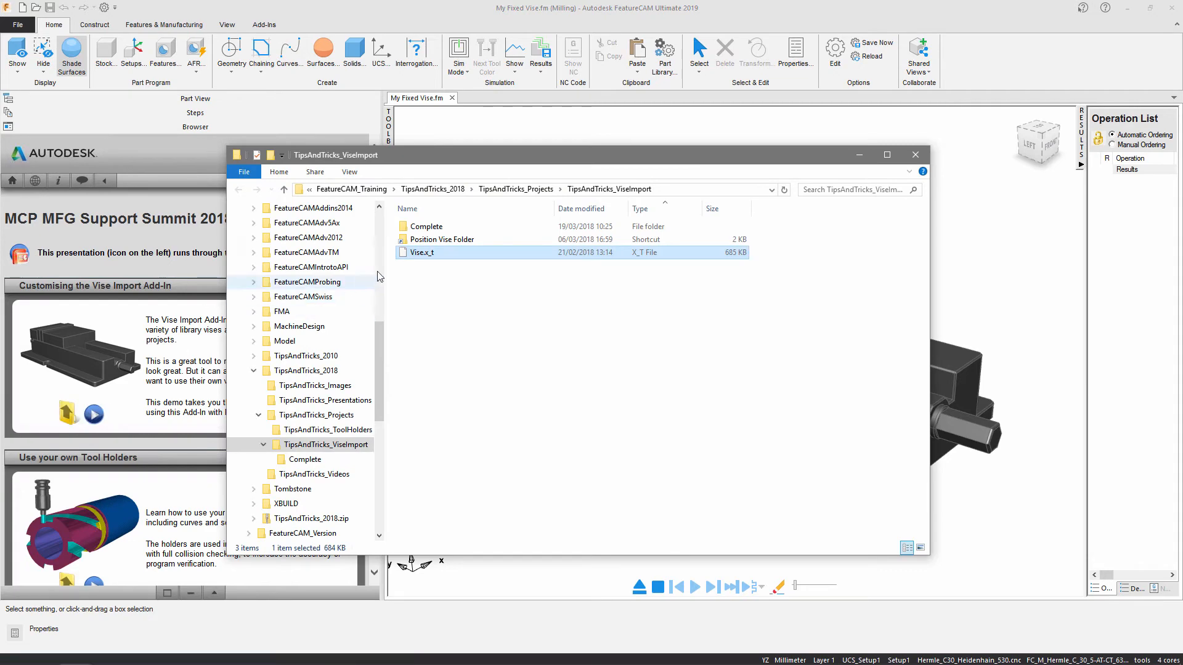
double_click(448, 242)
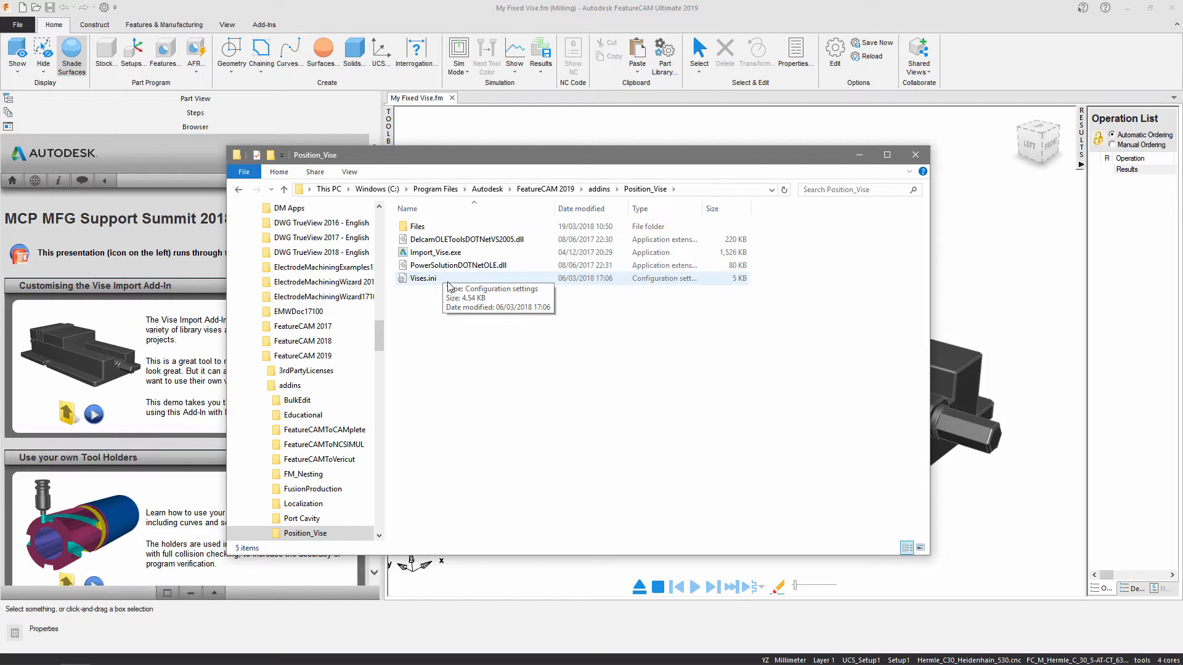
double_click(418, 227)
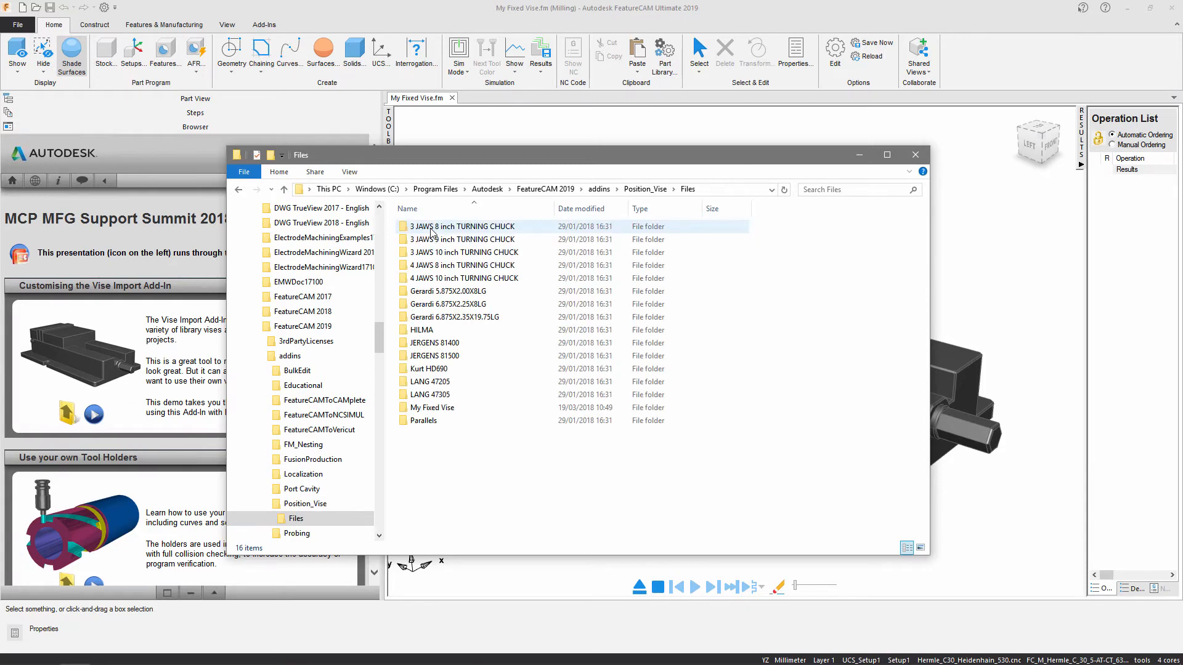
Create a new folder named "My Fixed Vise" among the library vise folders and open it.
right_click(492, 450)
mouse_move(559, 600)
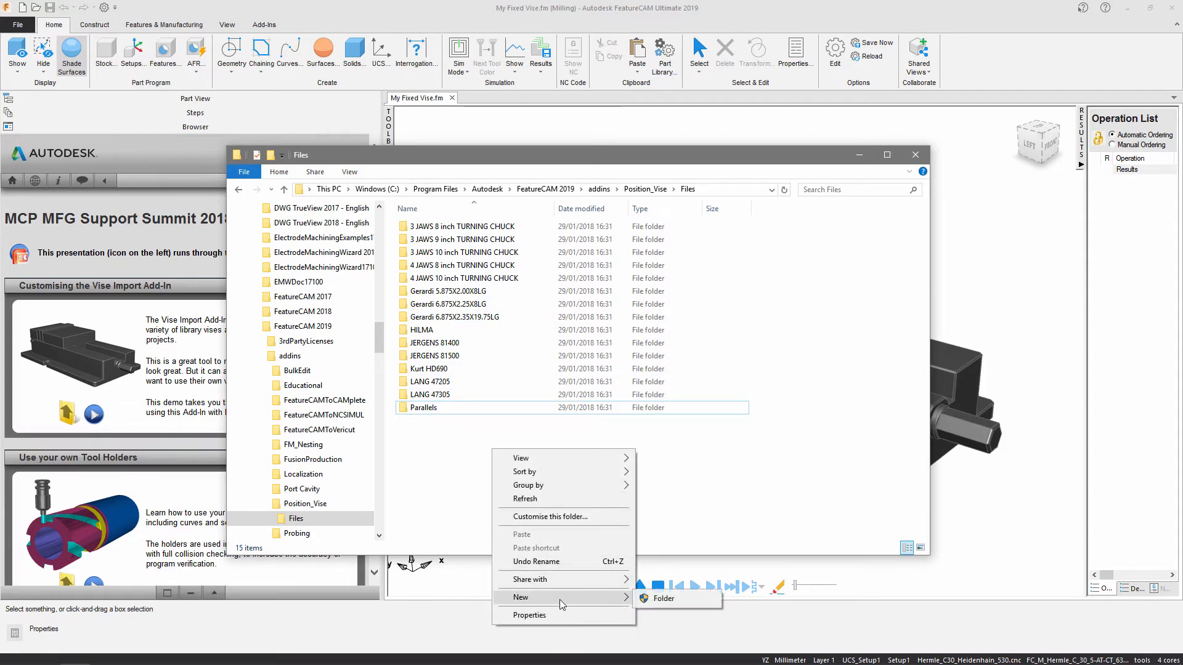
left_click(652, 601)
type("My")
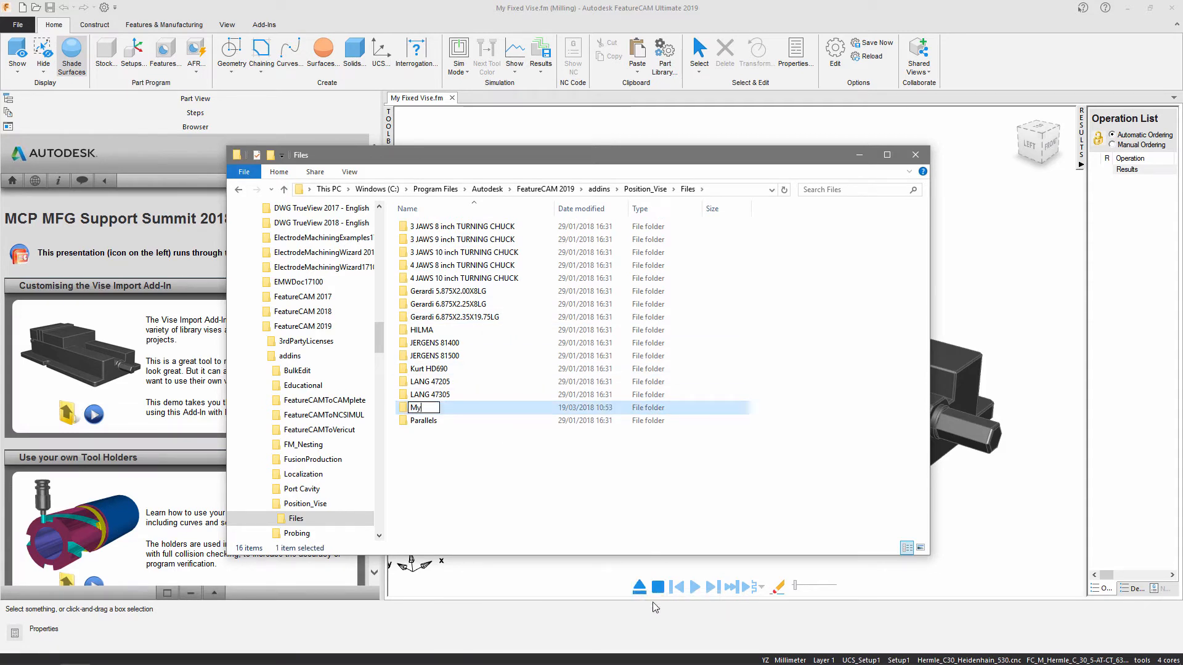
type(" Fixed Vise")
left_click(563, 547)
double_click(448, 410)
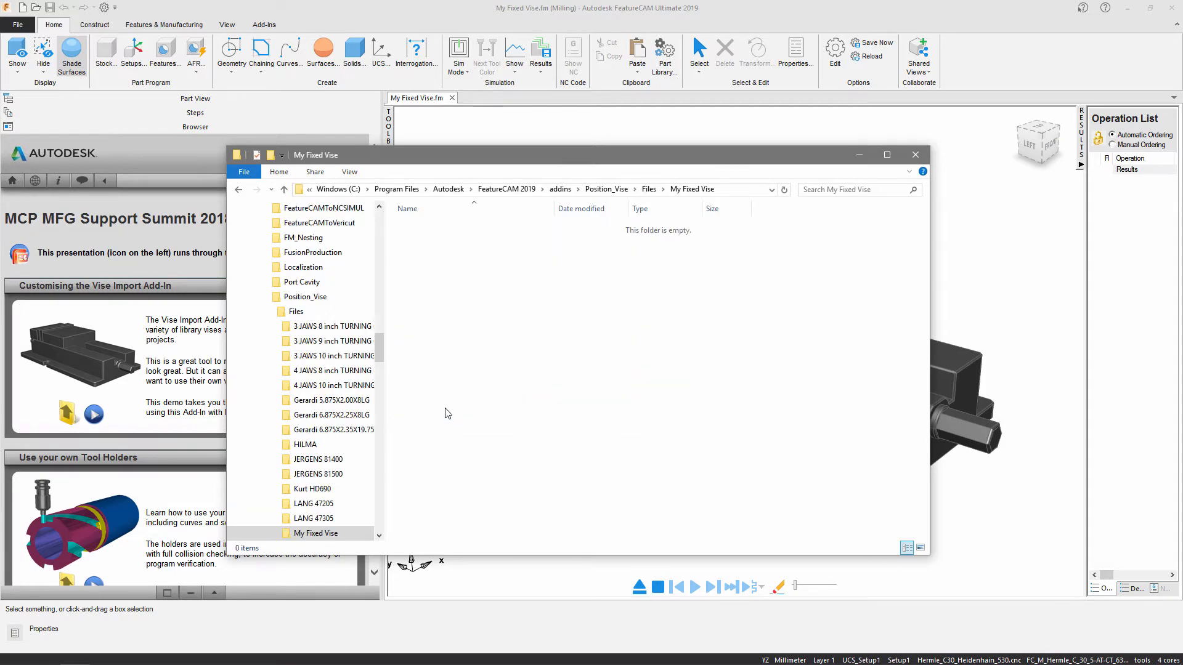
Copy My Fixed Vise.fm from the desktop's Vises folder into the My Fixed Vise folder with administrator permission, and close the source window.
key("super+e")
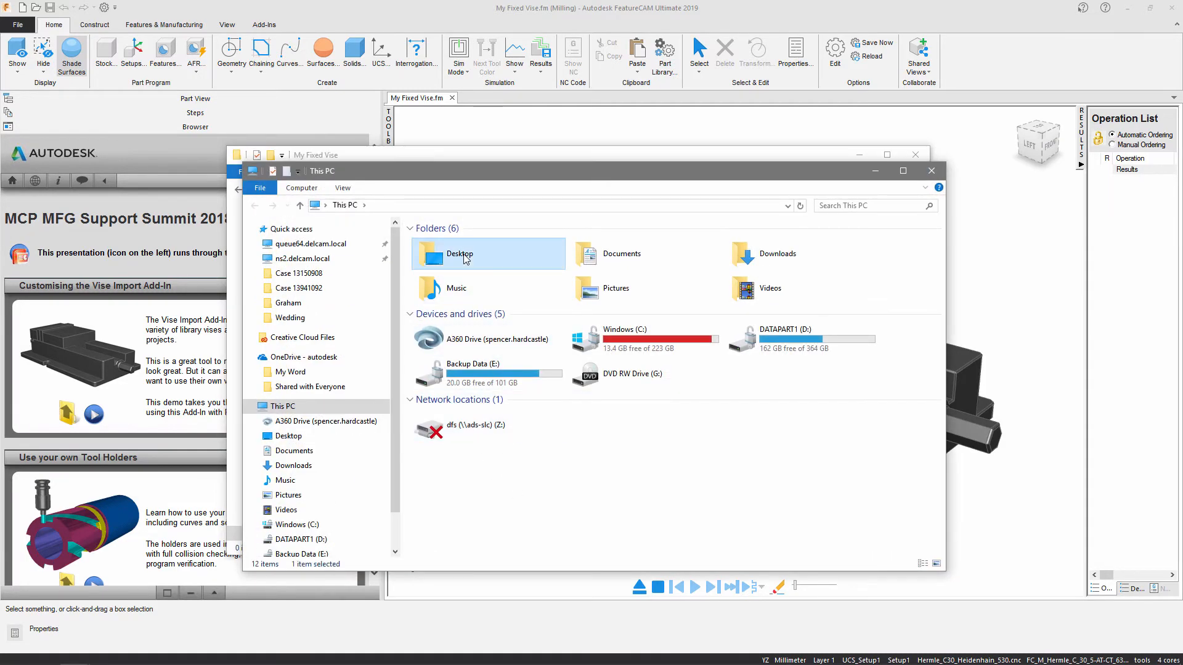
double_click(464, 259)
double_click(509, 252)
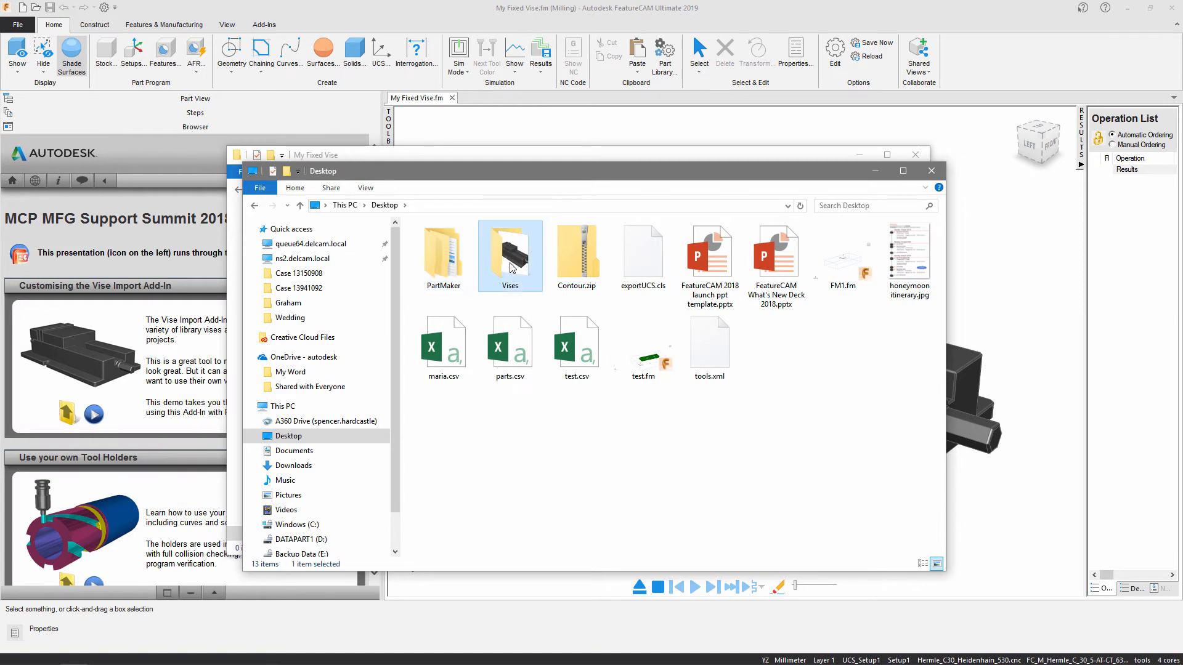
left_click_drag(512, 169, 744, 299)
left_click(702, 375)
left_click_drag(721, 385, 505, 266)
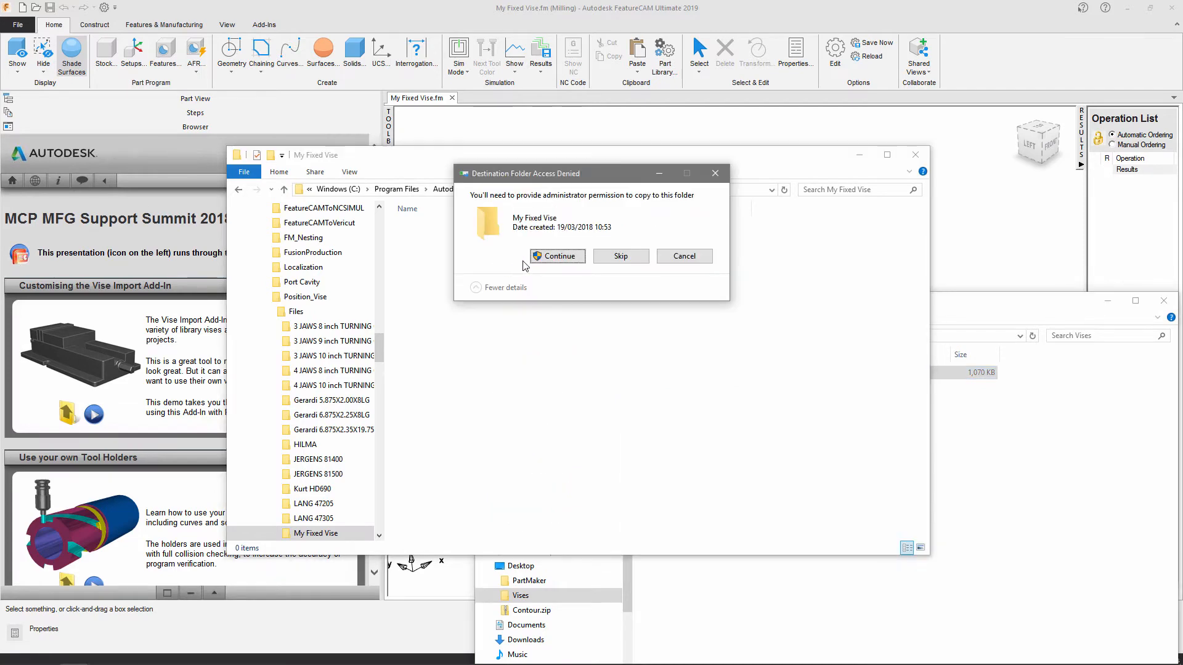
left_click(551, 260)
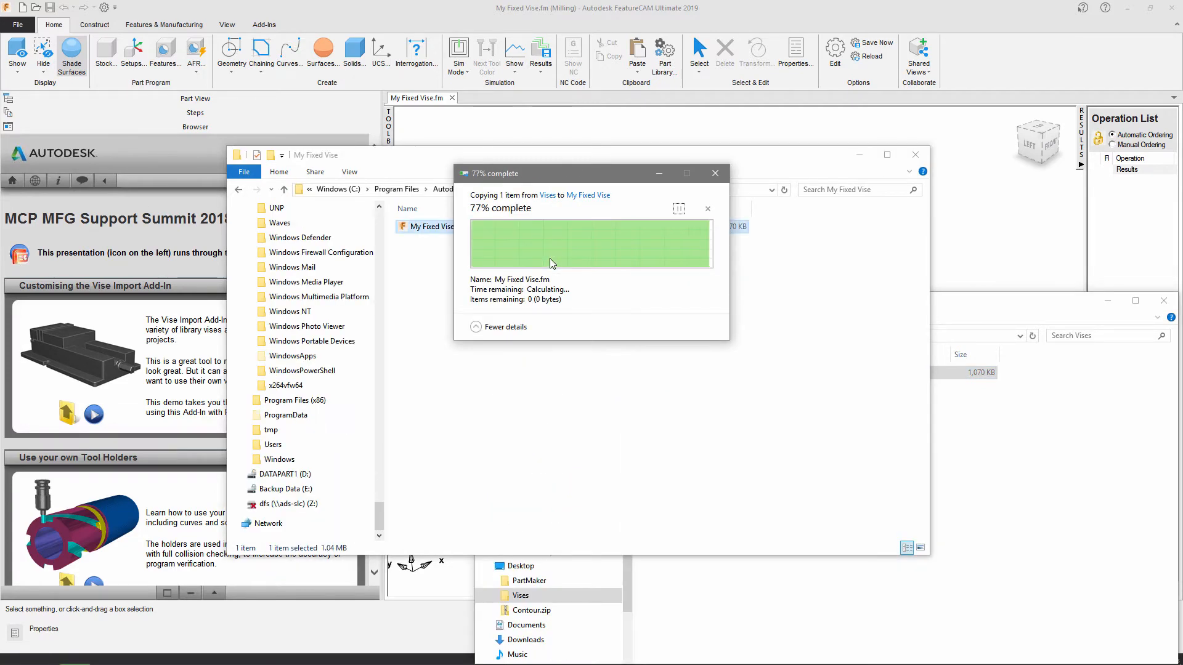
left_click(553, 264)
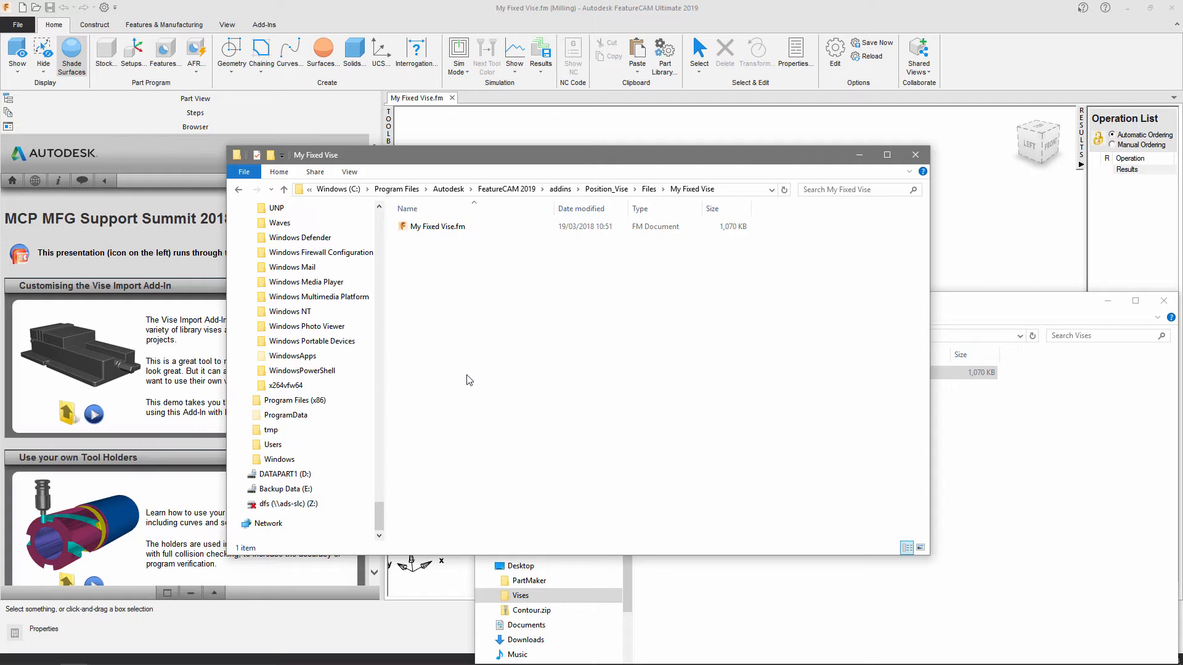
left_click(1163, 300)
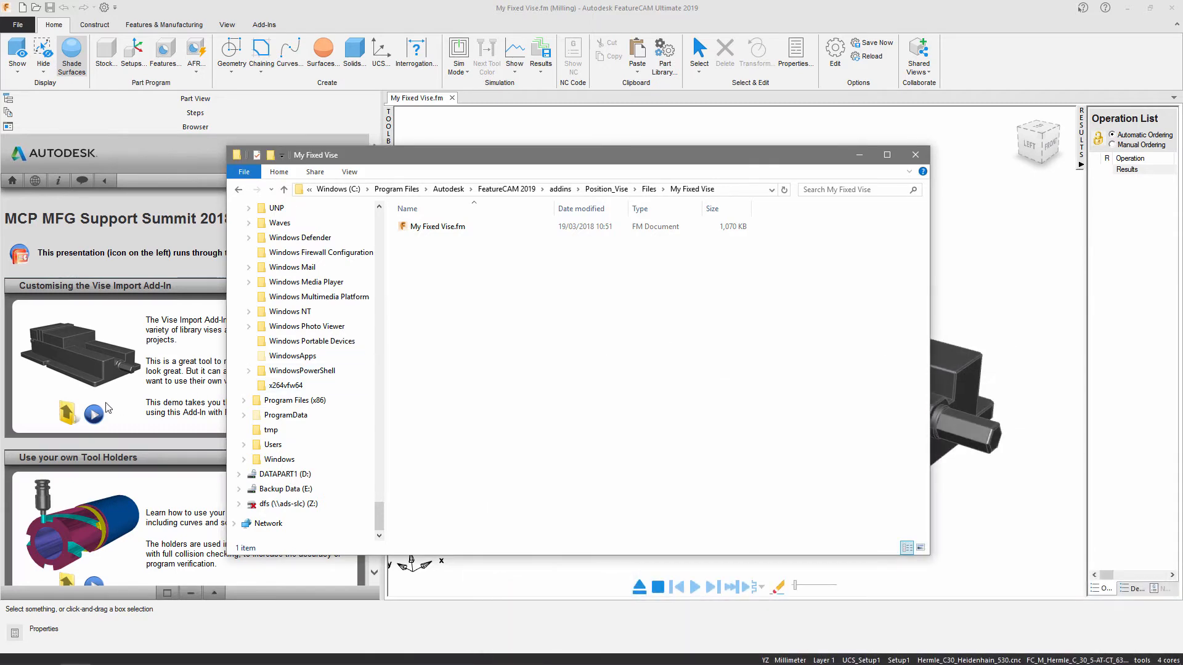
Copy Vise-Center.png from the vise import project's Complete folder into the My Fixed Vise folder, granting administrator permission.
left_click(65, 417)
left_click(65, 417)
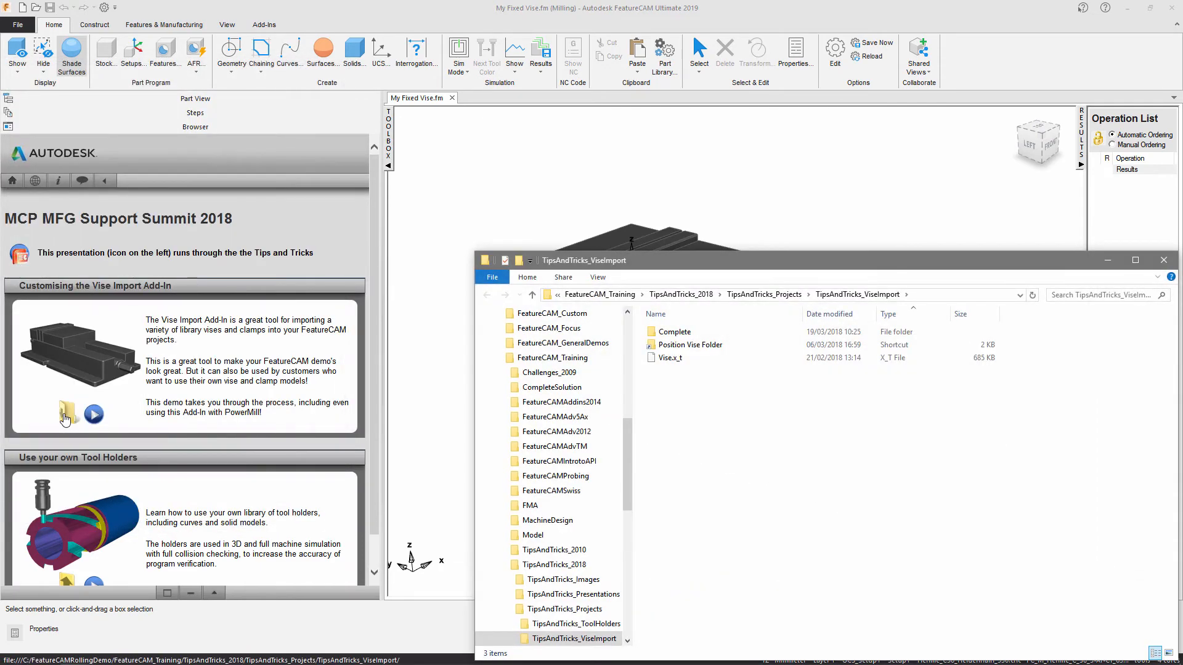
double_click(677, 334)
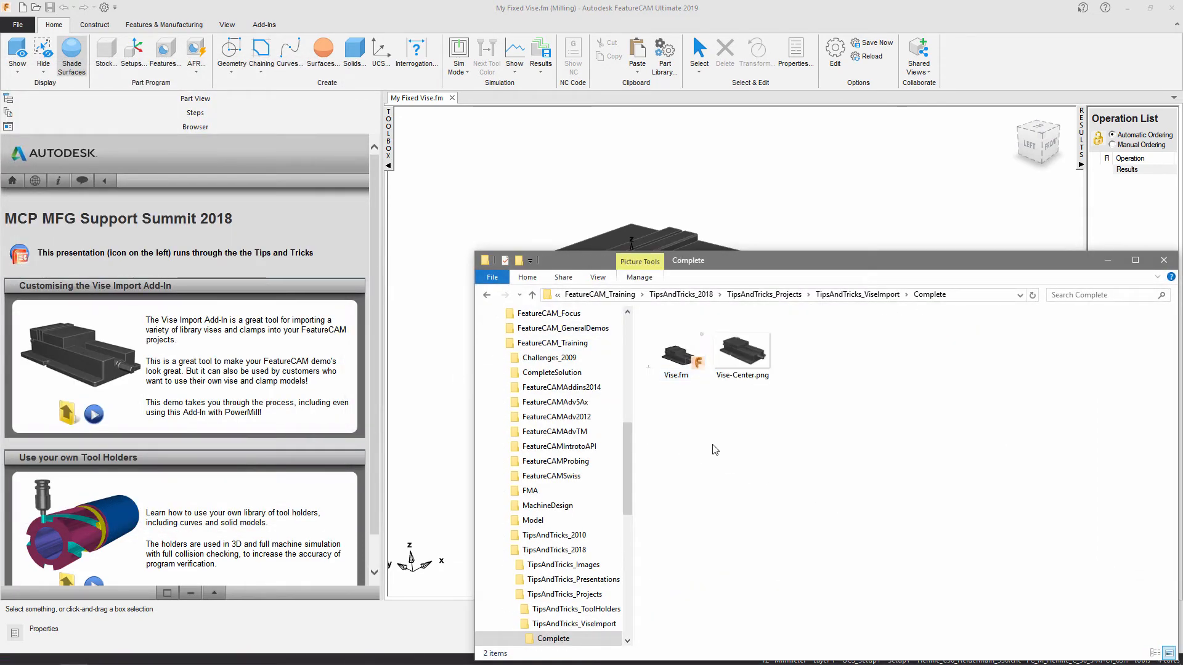
left_click(752, 375)
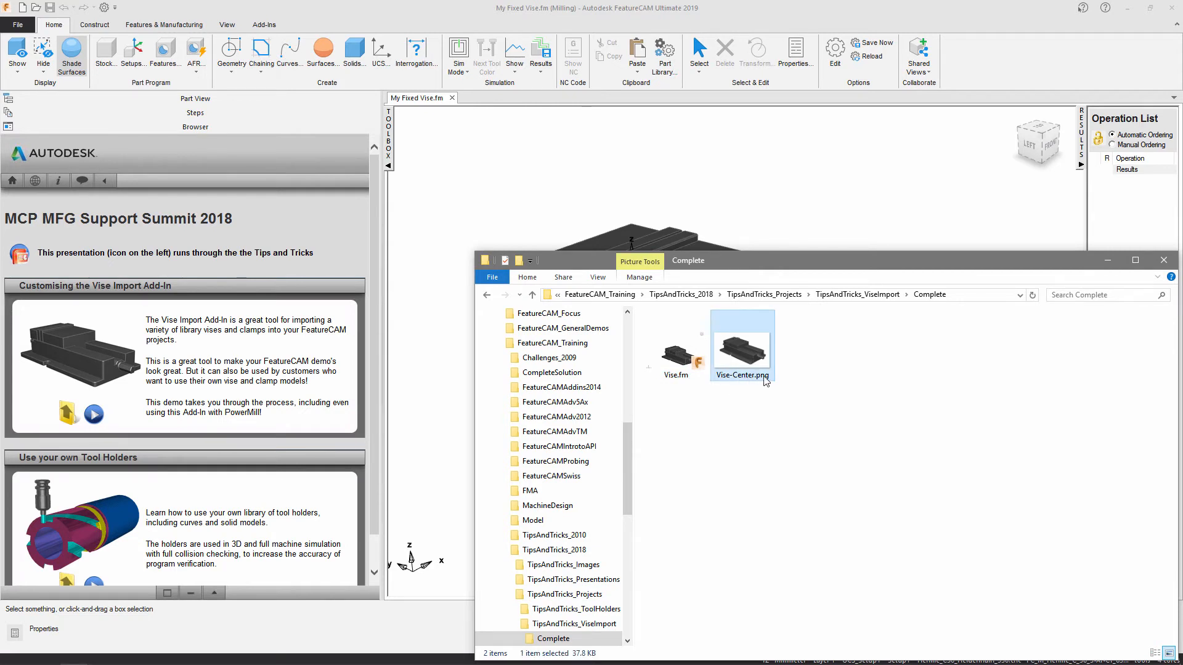
right_click(740, 353)
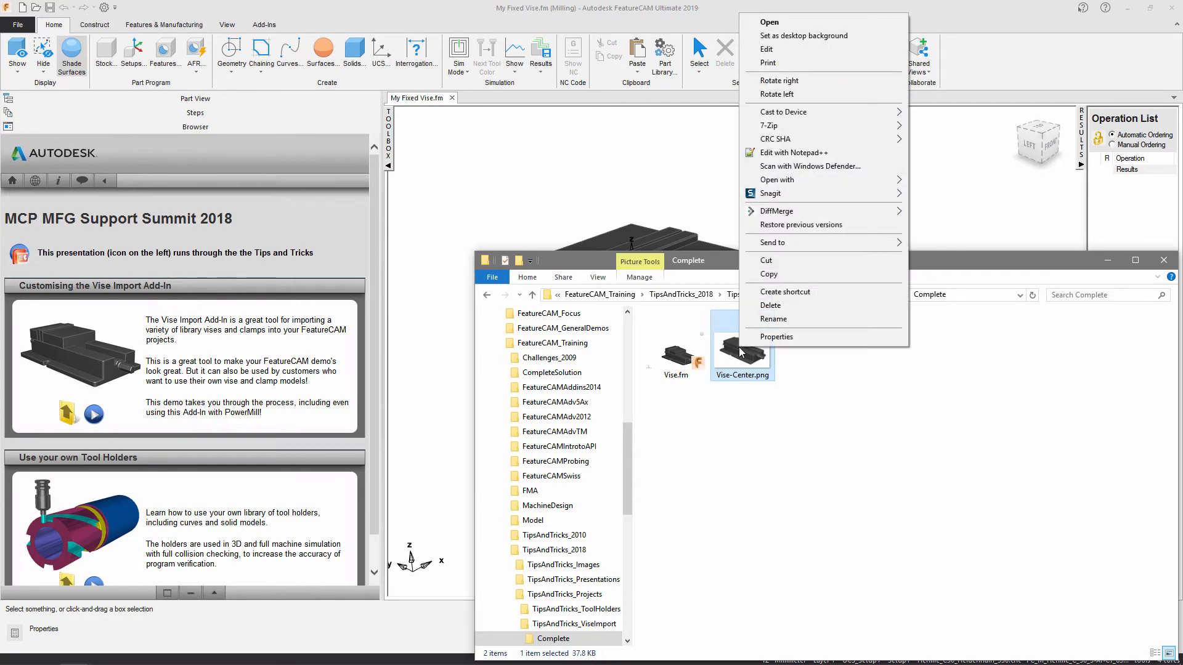
left_click(798, 275)
key("alt+Tab")
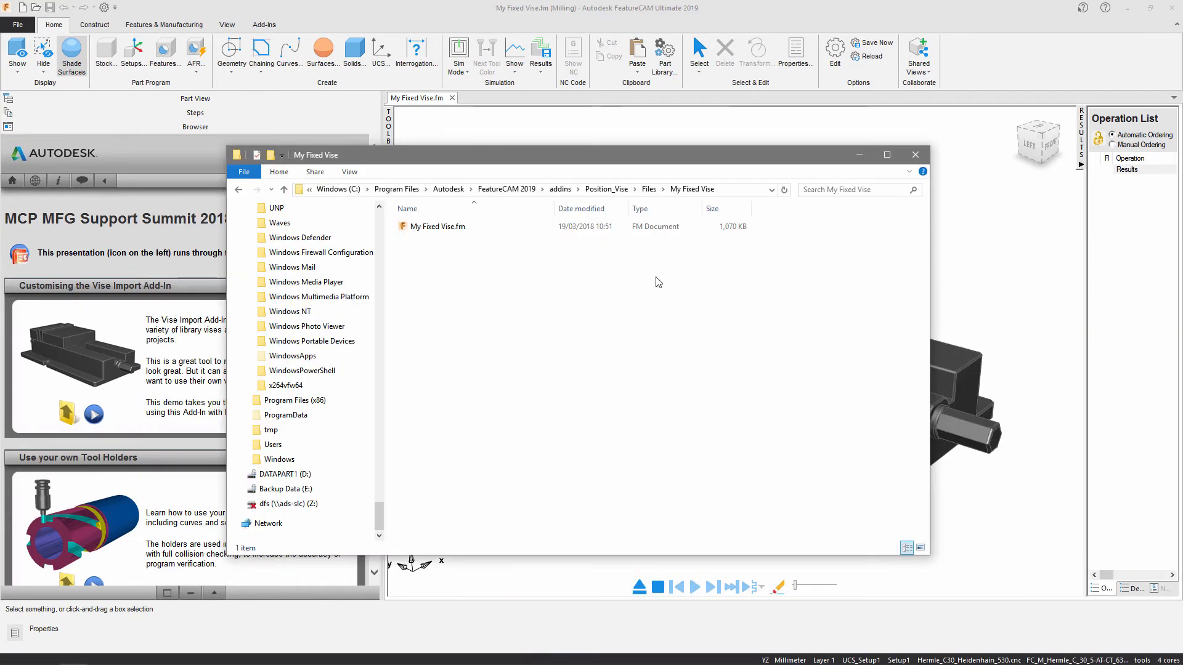
key("ctrl+v")
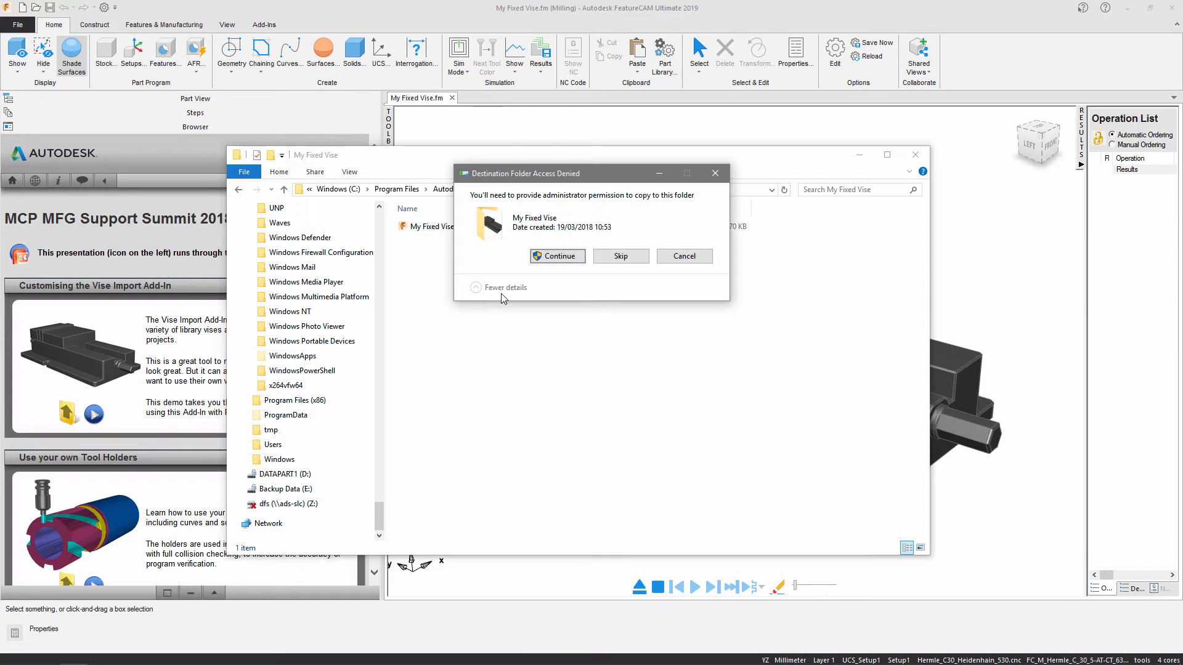
left_click(553, 268)
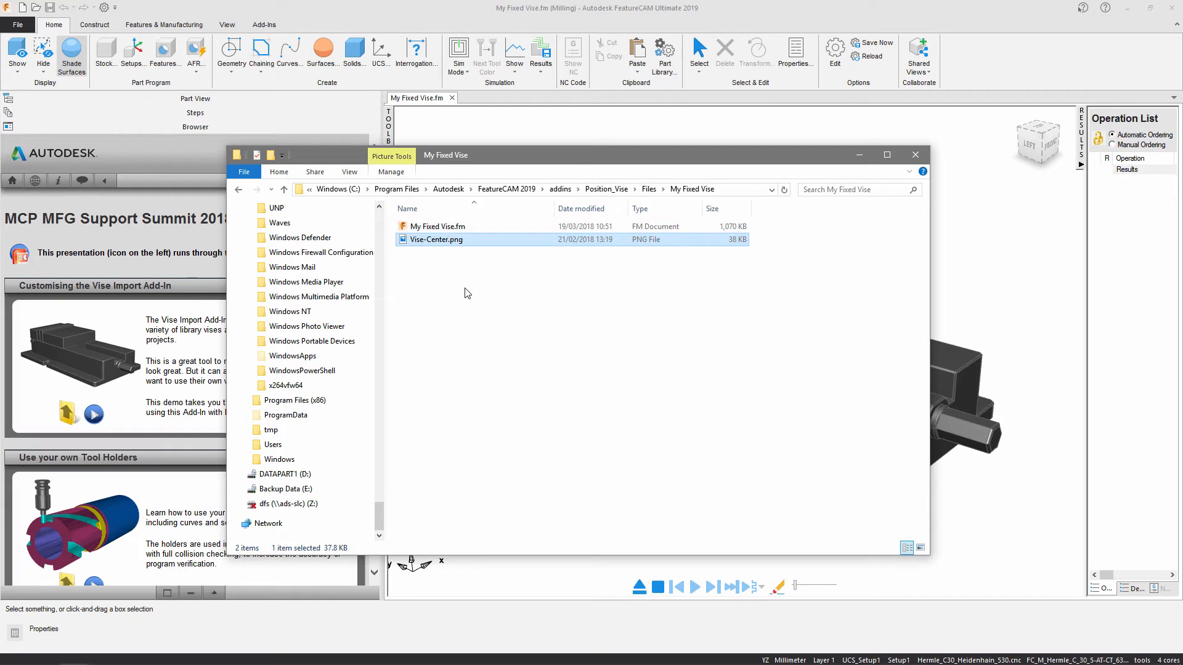
Rename the copied image as "My Fixed Vise-Center.png", granting administrator permission.
left_click(420, 243)
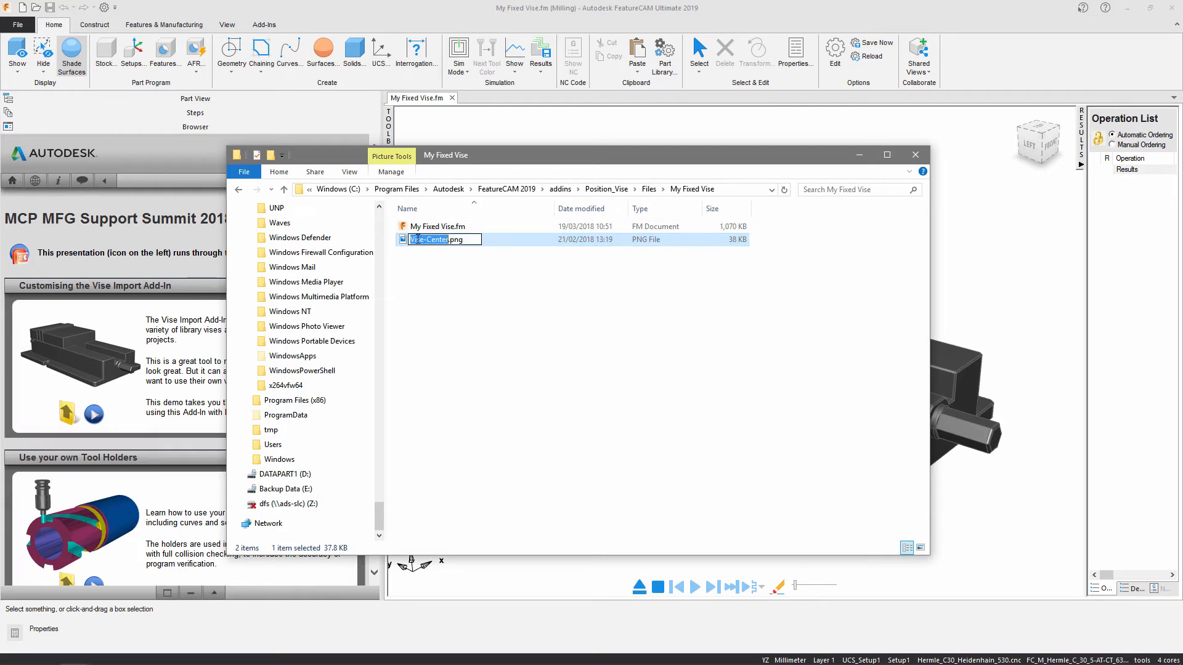
left_click(410, 240)
type("My Fixed")
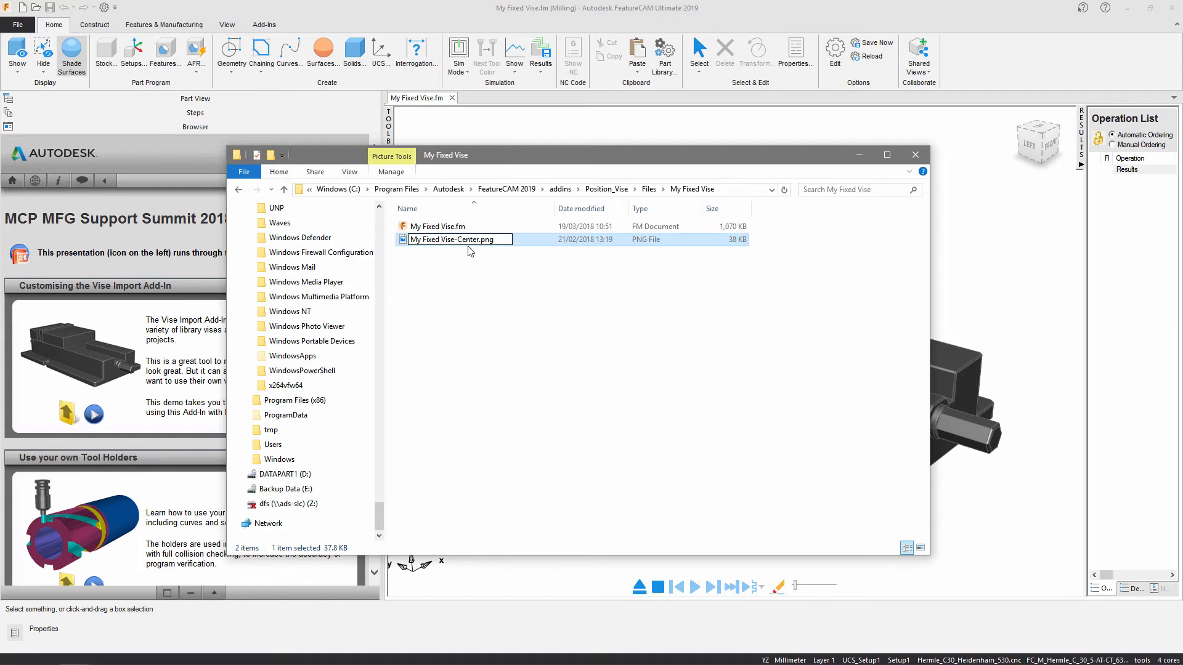
left_click(478, 268)
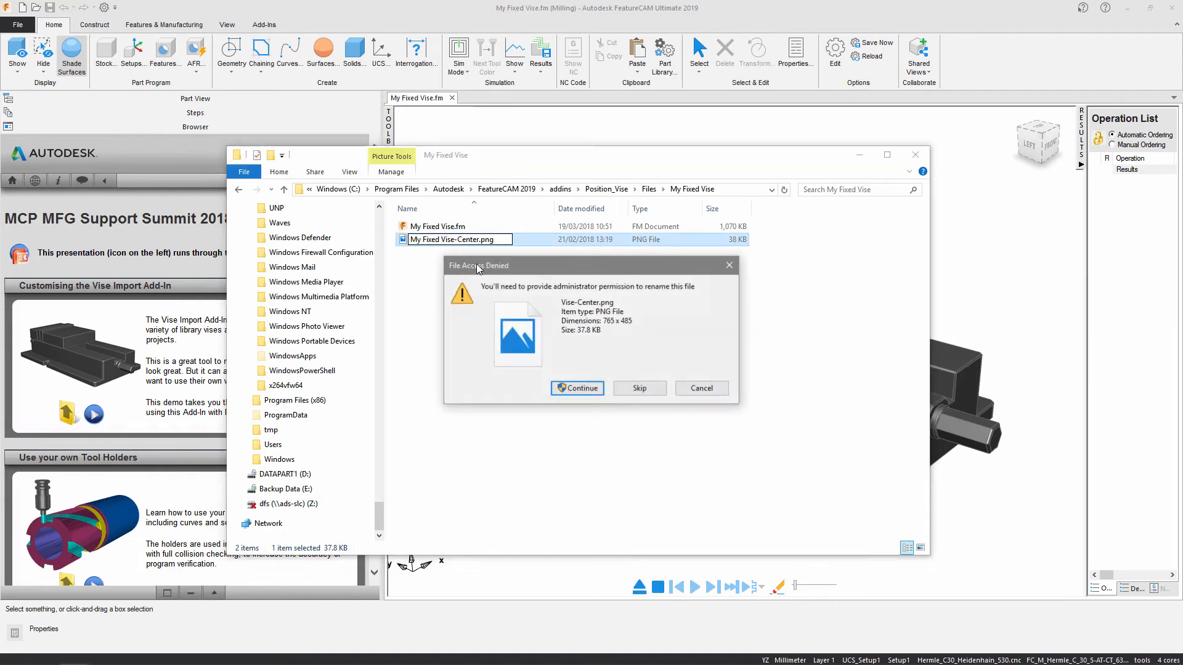
left_click(581, 389)
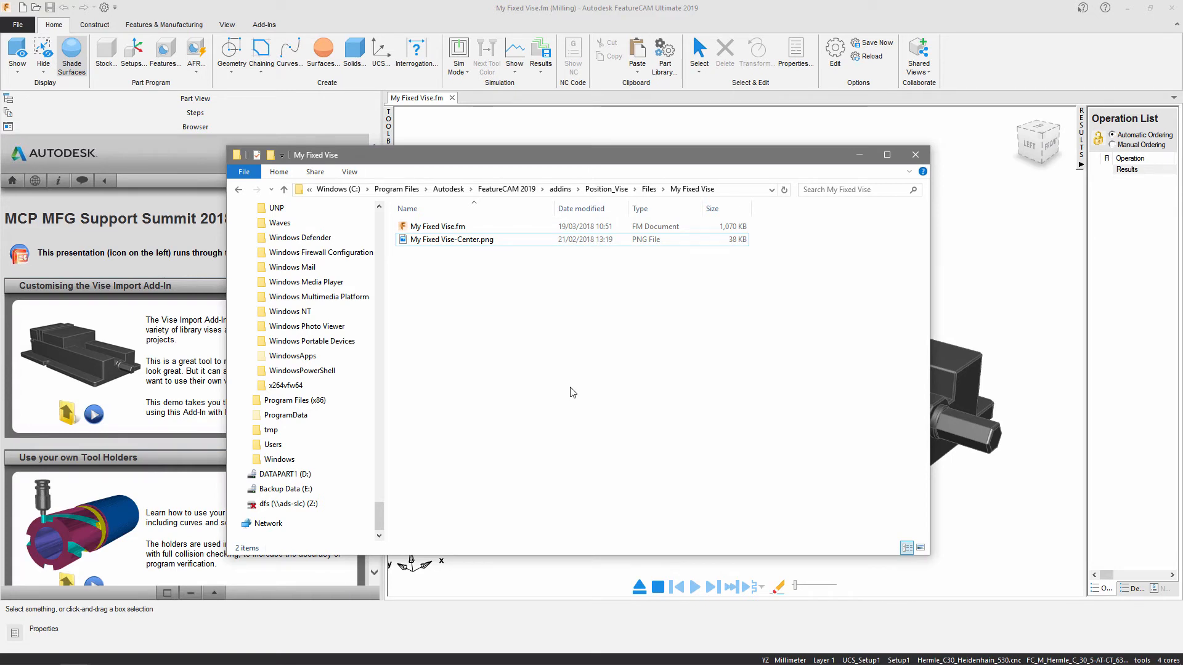
Open Vises.ini from the Position_Vise folder for editing in Notepad++.
left_click(610, 191)
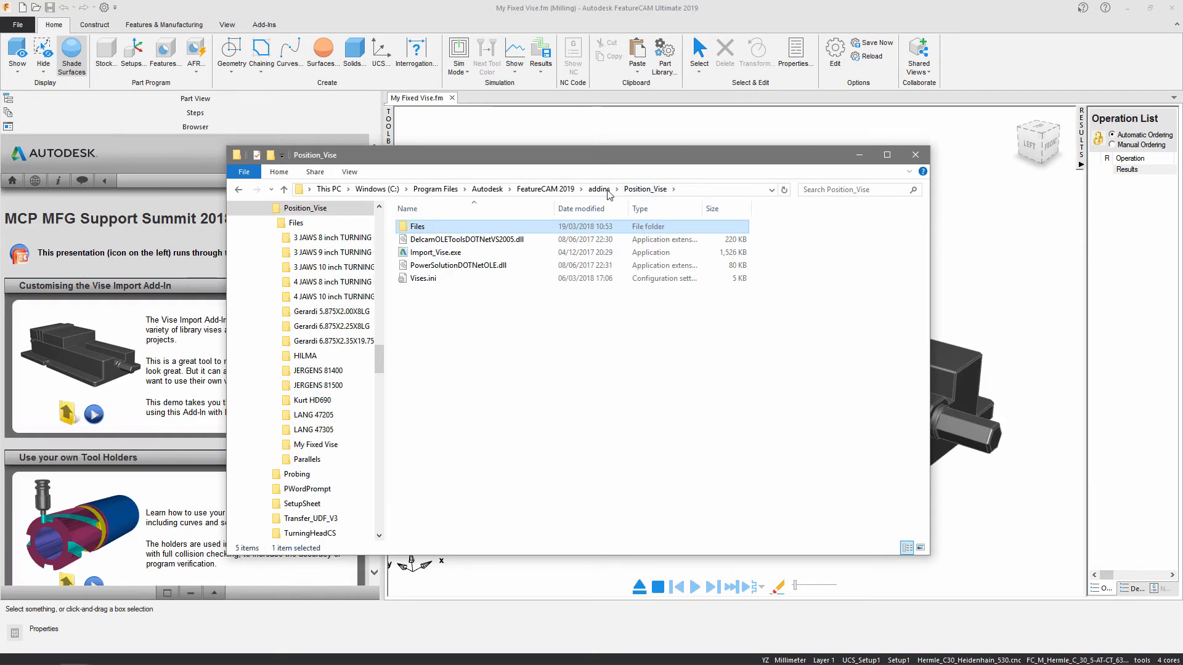
left_click(422, 282)
right_click(422, 283)
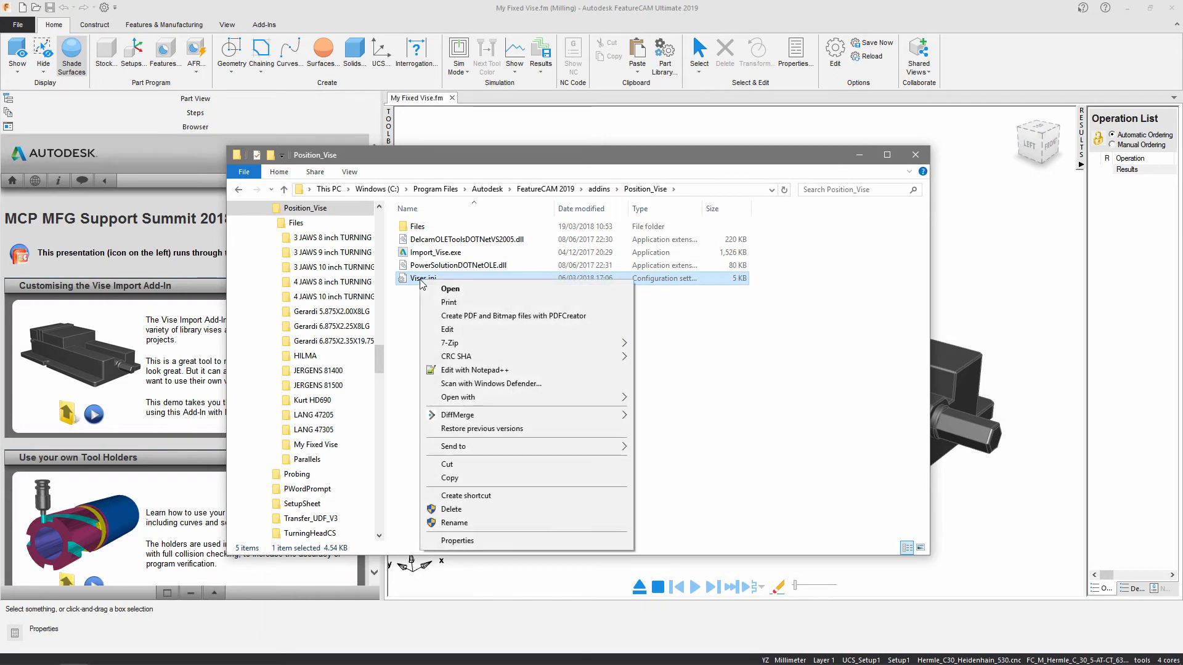
left_click(479, 370)
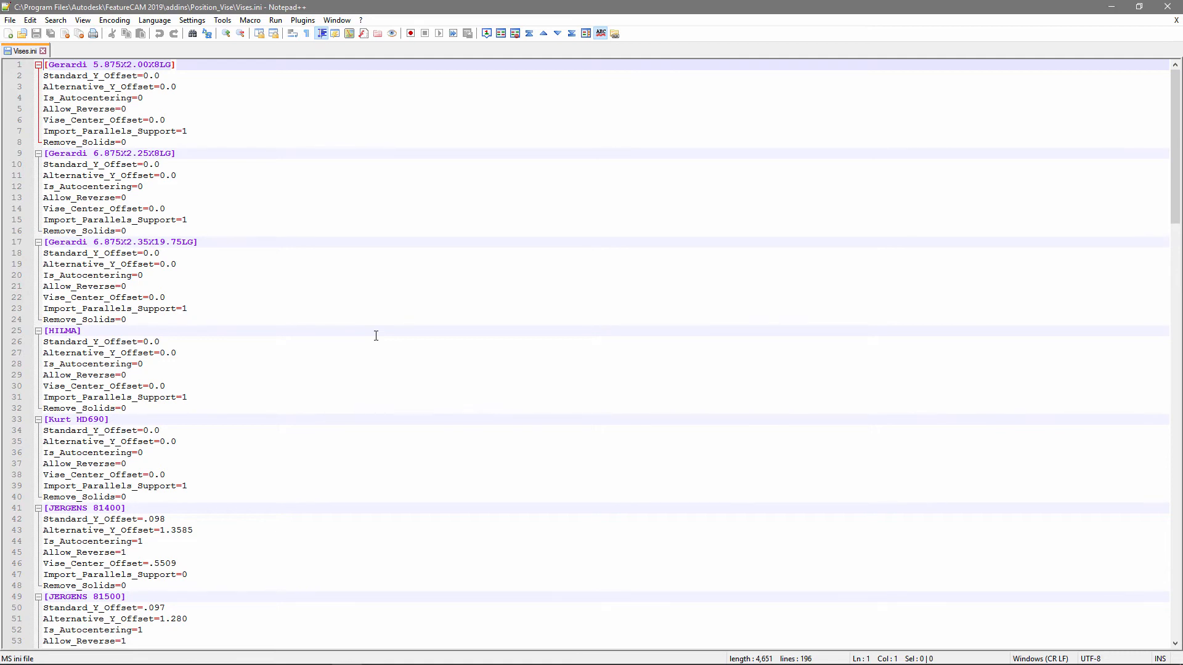
Duplicate the whole [Gerardi 6.875X2.35X19.75LG] section directly below itself, ahead of the [HILMA] section.
left_click_drag(127, 319, 38, 242)
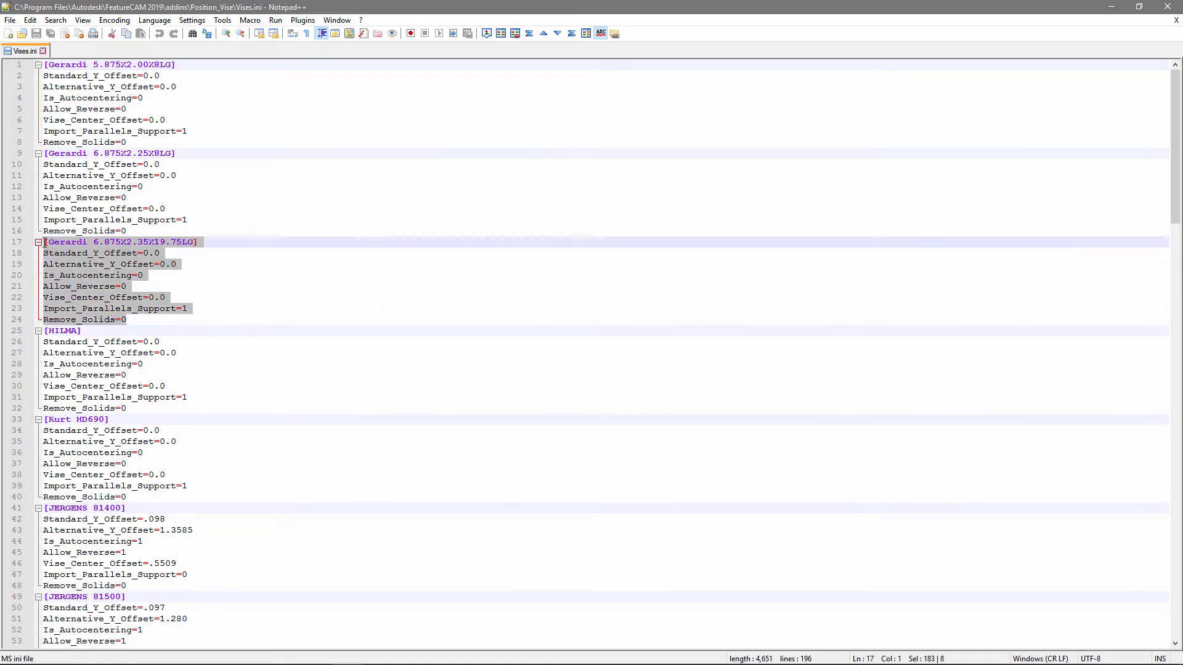
key("ctrl+c")
left_click(145, 319)
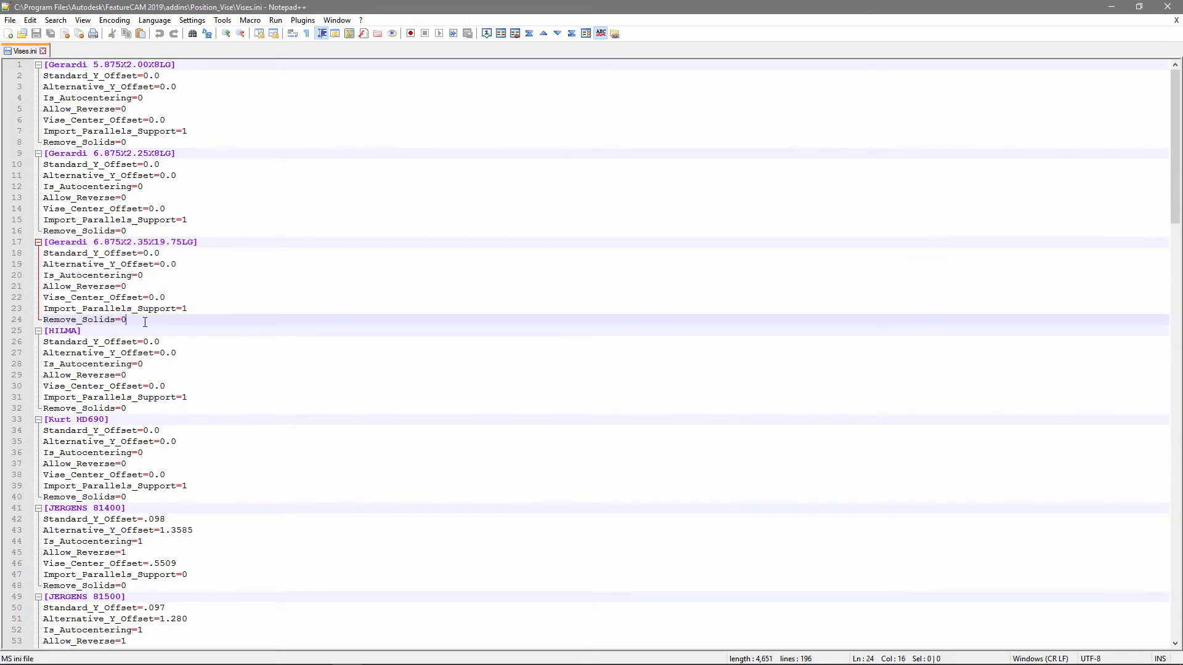
key("Return")
key("ctrl+v")
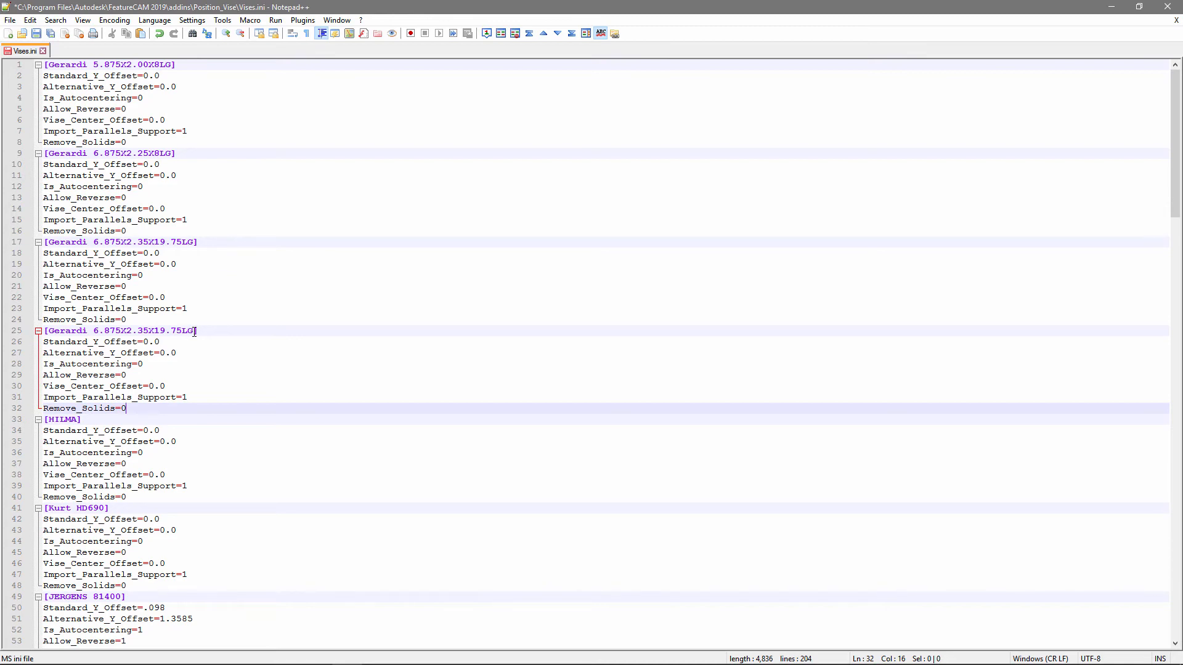
Rename the duplicated section's header to [My Fixed Vise].
left_click_drag(194, 332, 49, 332)
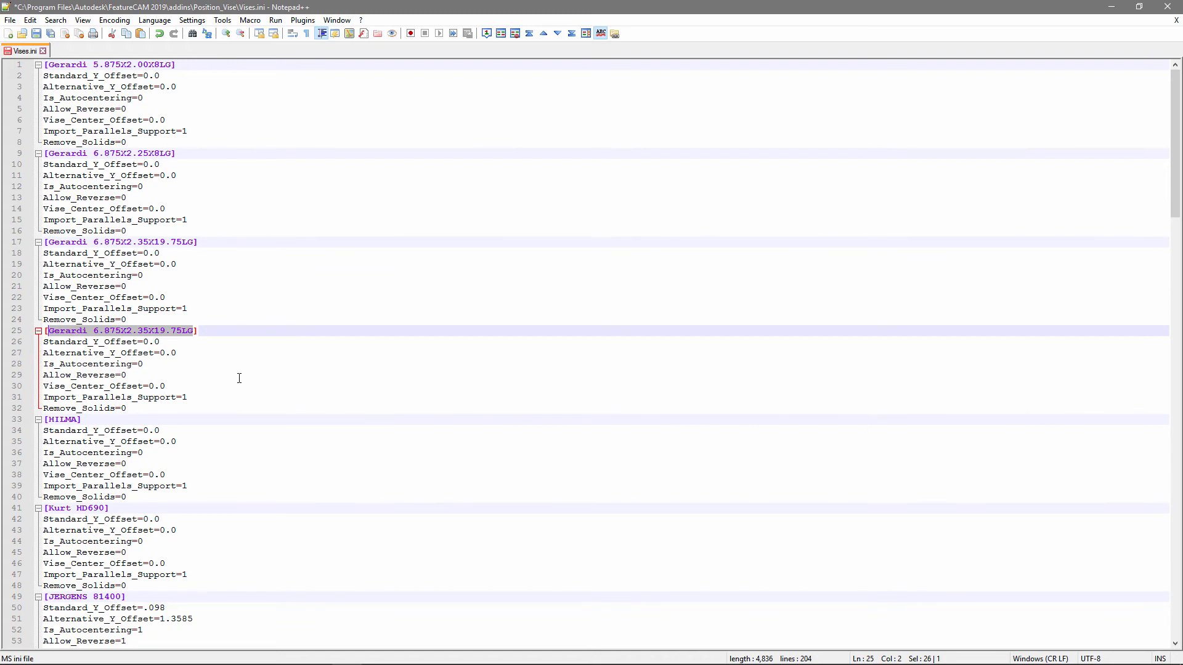
type("My Fixed ")
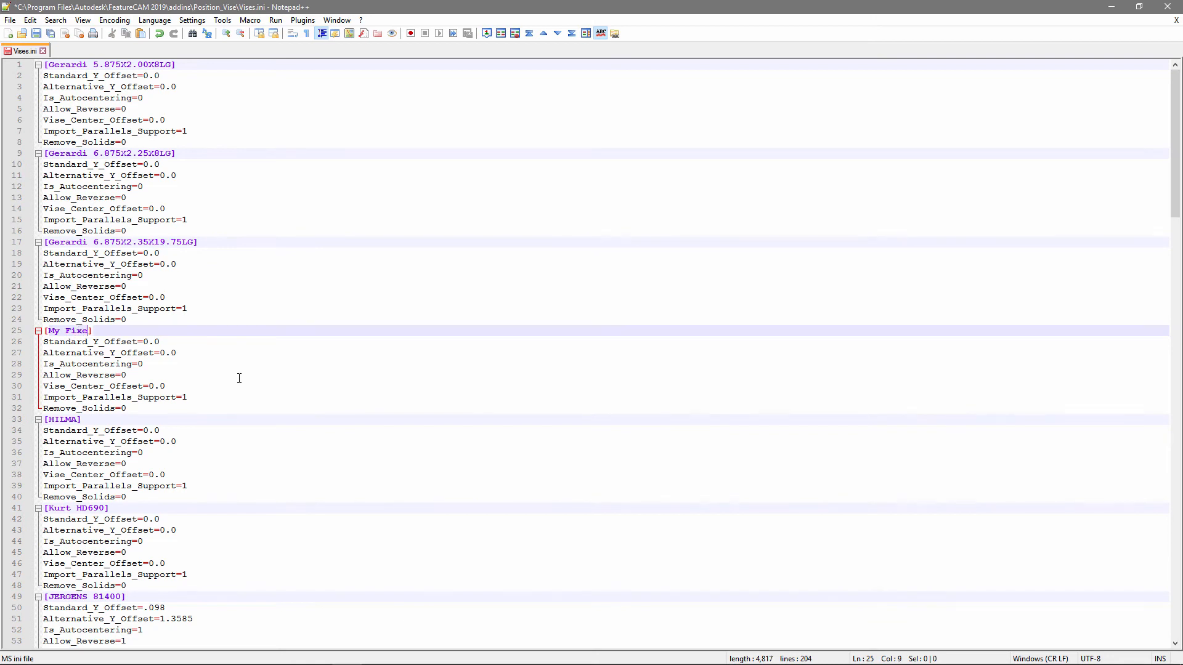
type("Vise")
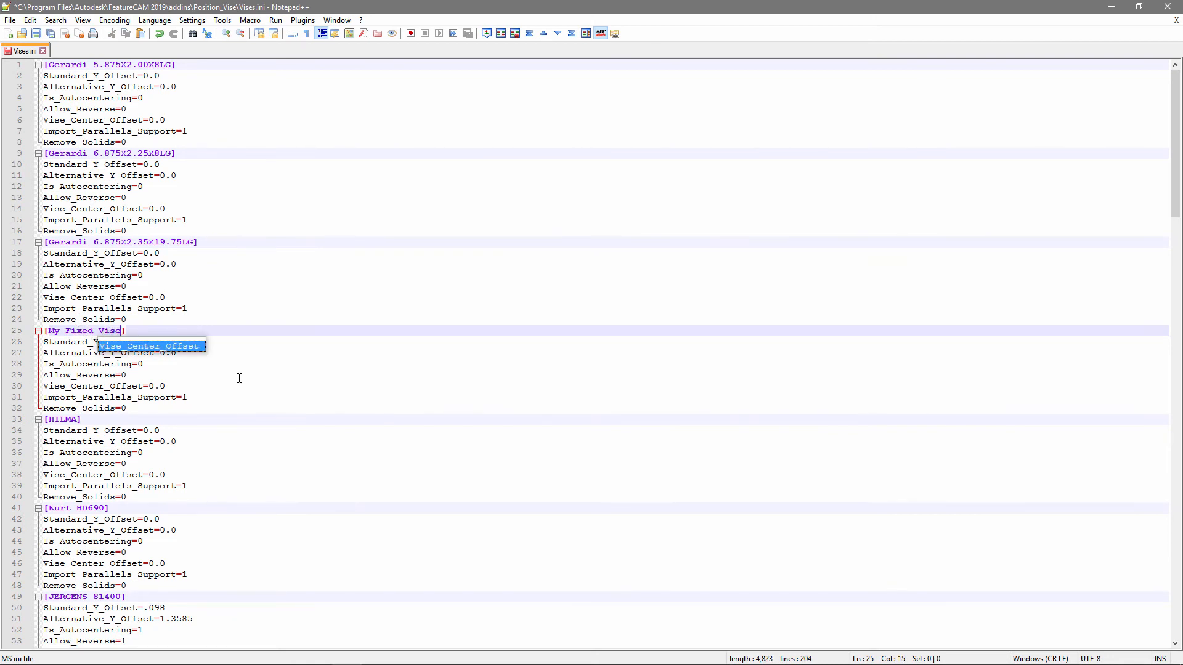
Examine the Y offset, autocentering and parallels-support settings in the [My Fixed Vise] section.
left_click(239, 378)
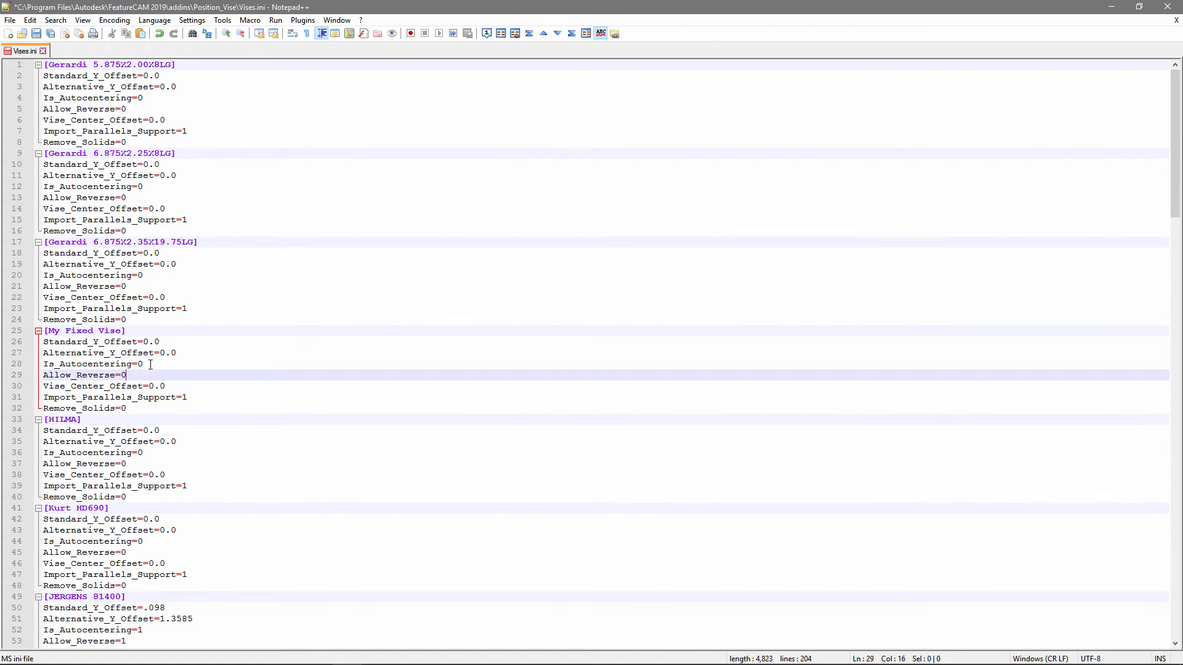
left_click_drag(152, 363, 29, 343)
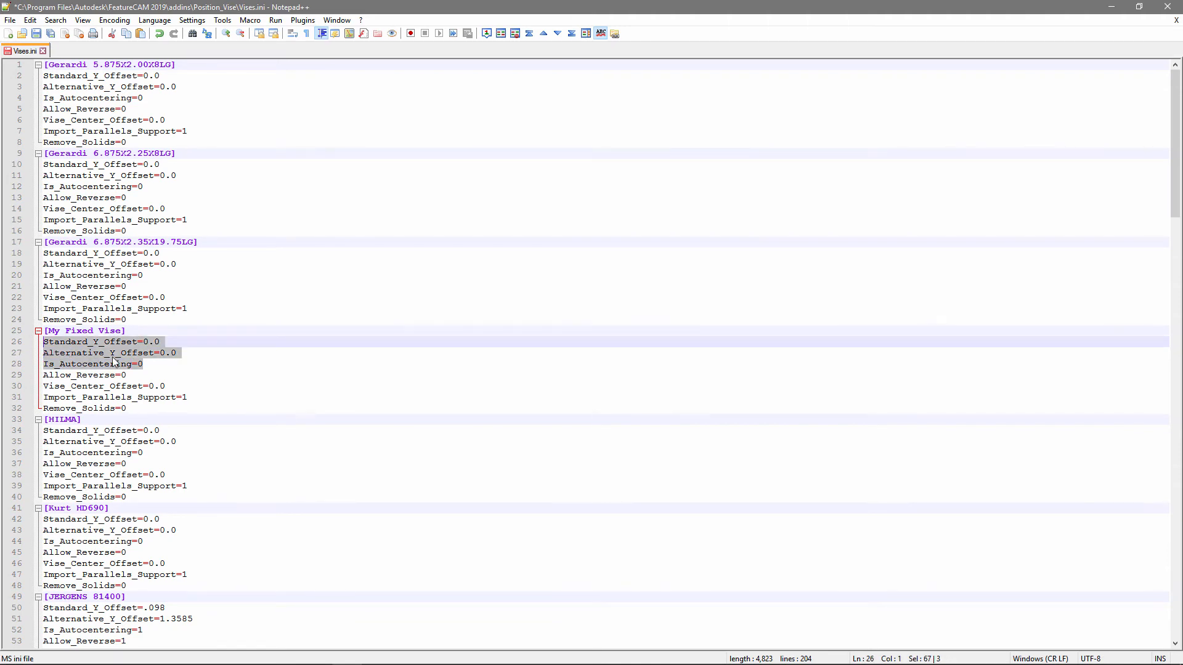
left_click(148, 364)
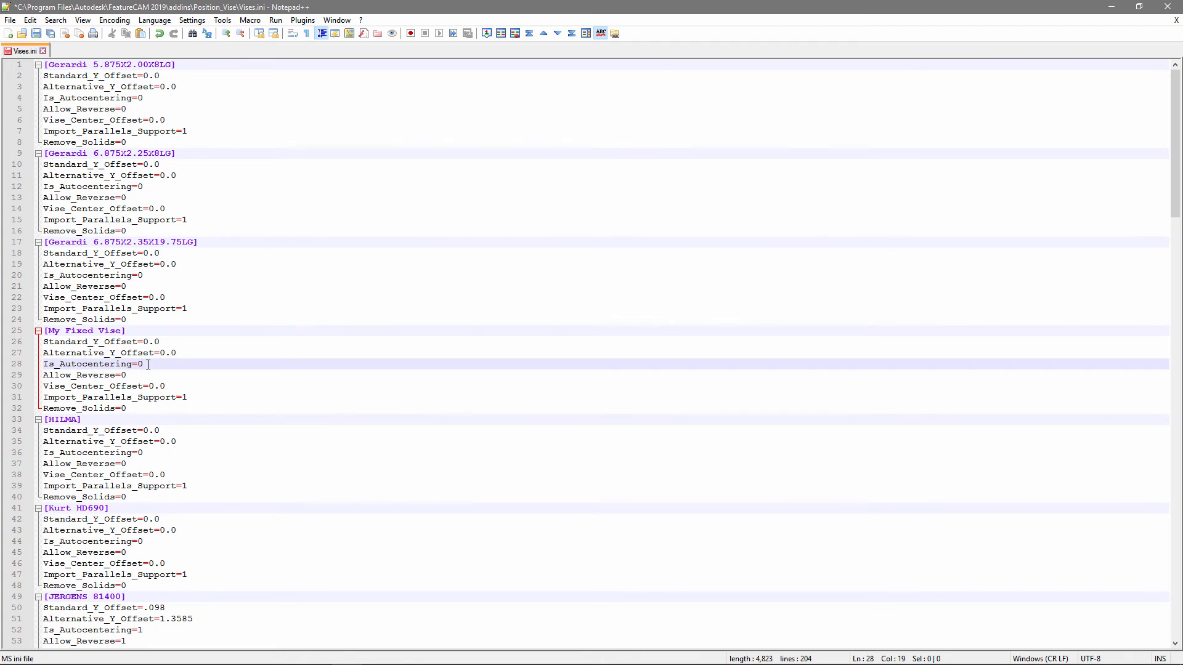
left_click(189, 398)
key("shift+Left")
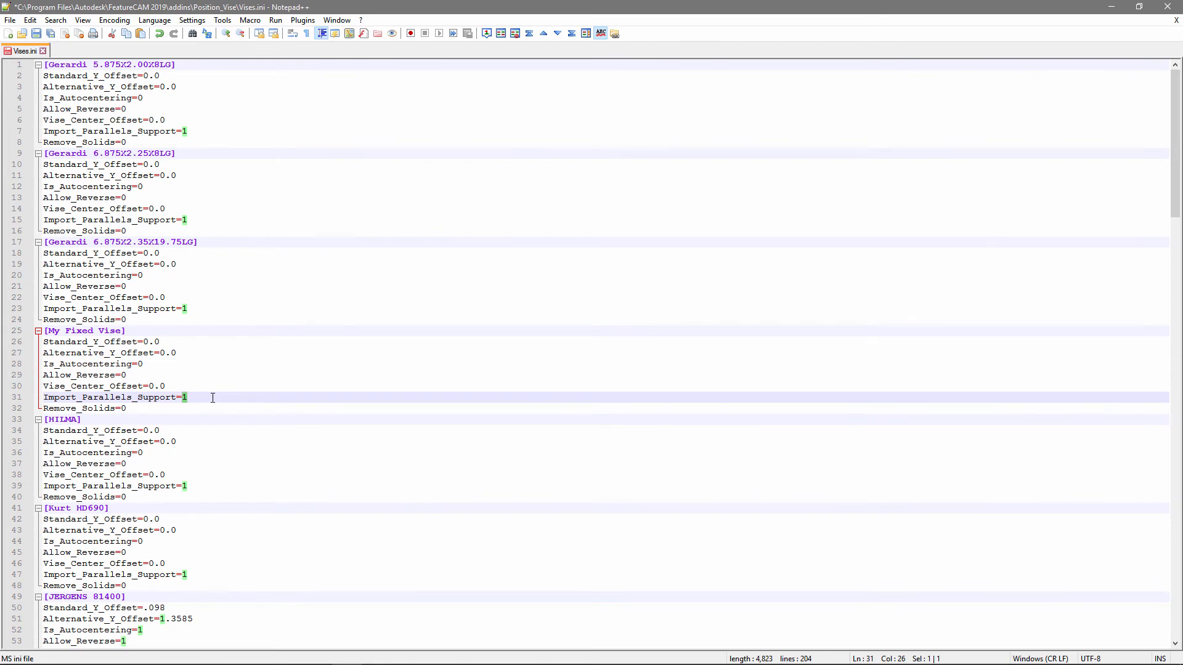
left_click(212, 398)
Save Vises.ini with administrator rights, and close Notepad++ and the Position_Vise folder window.
left_click(36, 33)
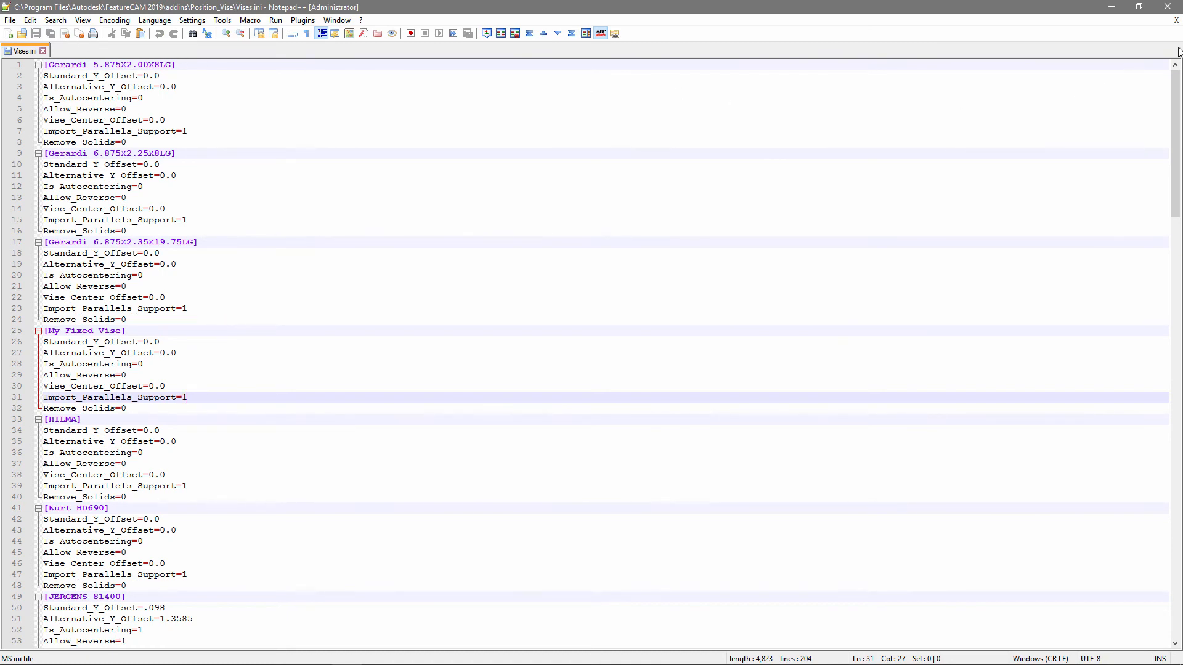
left_click(1167, 8)
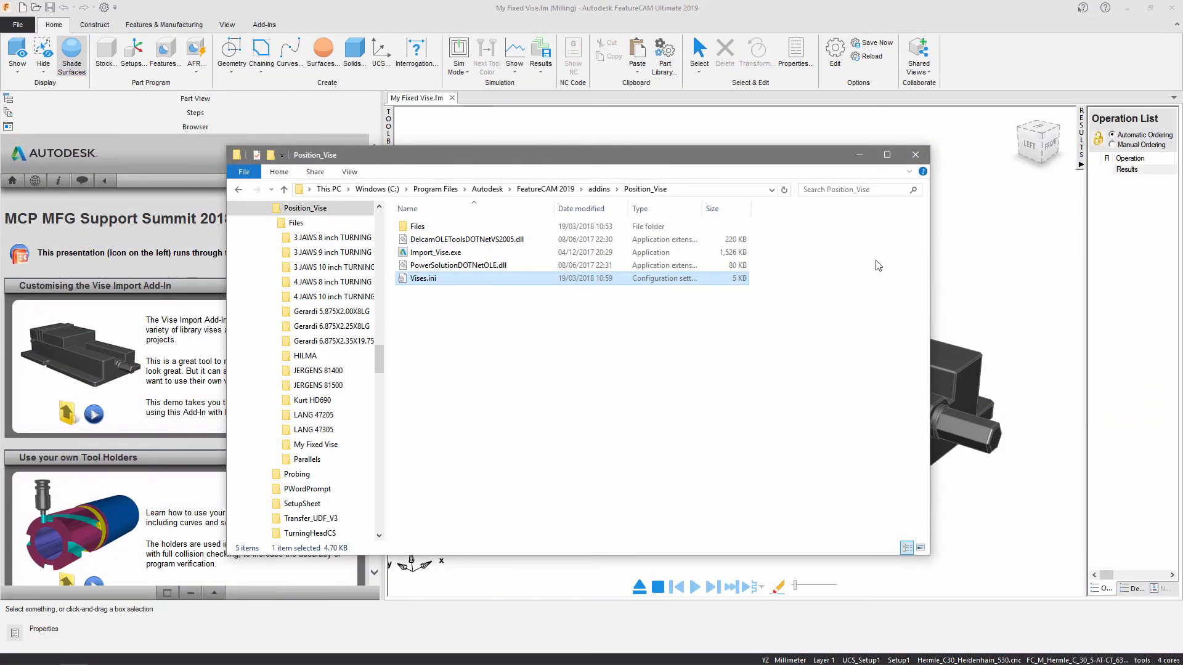
left_click(915, 155)
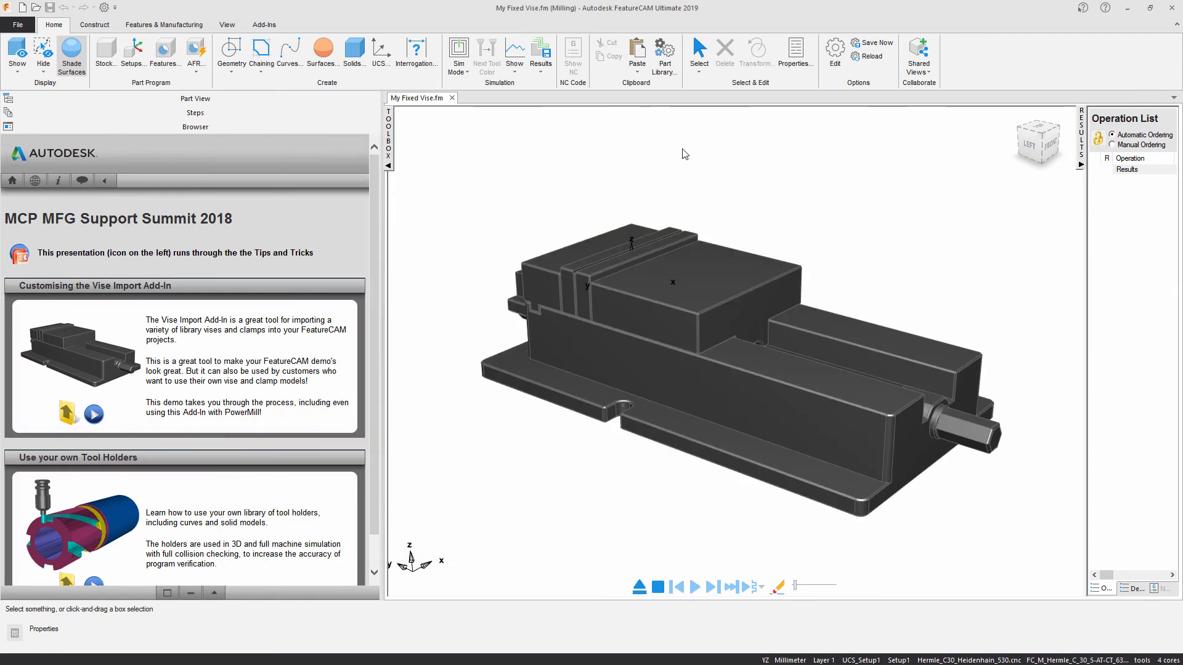
Create a new Mill part document in millimetres, dismissing the stock wizard to keep the default block stock.
left_click(194, 98)
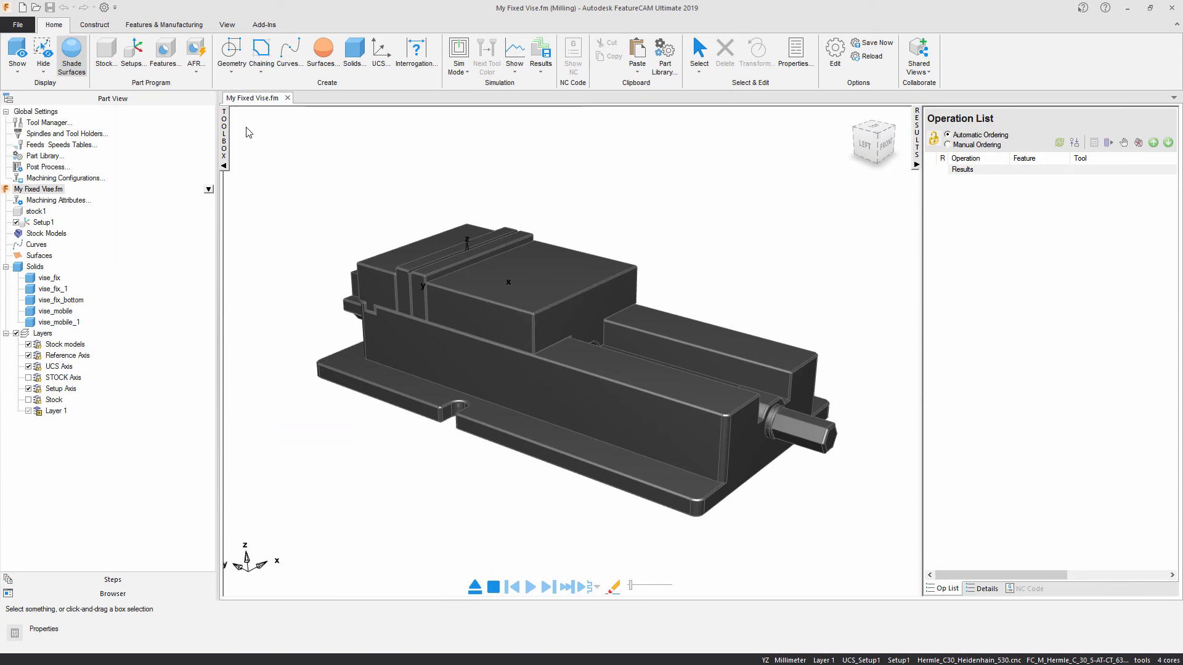
left_click(22, 7)
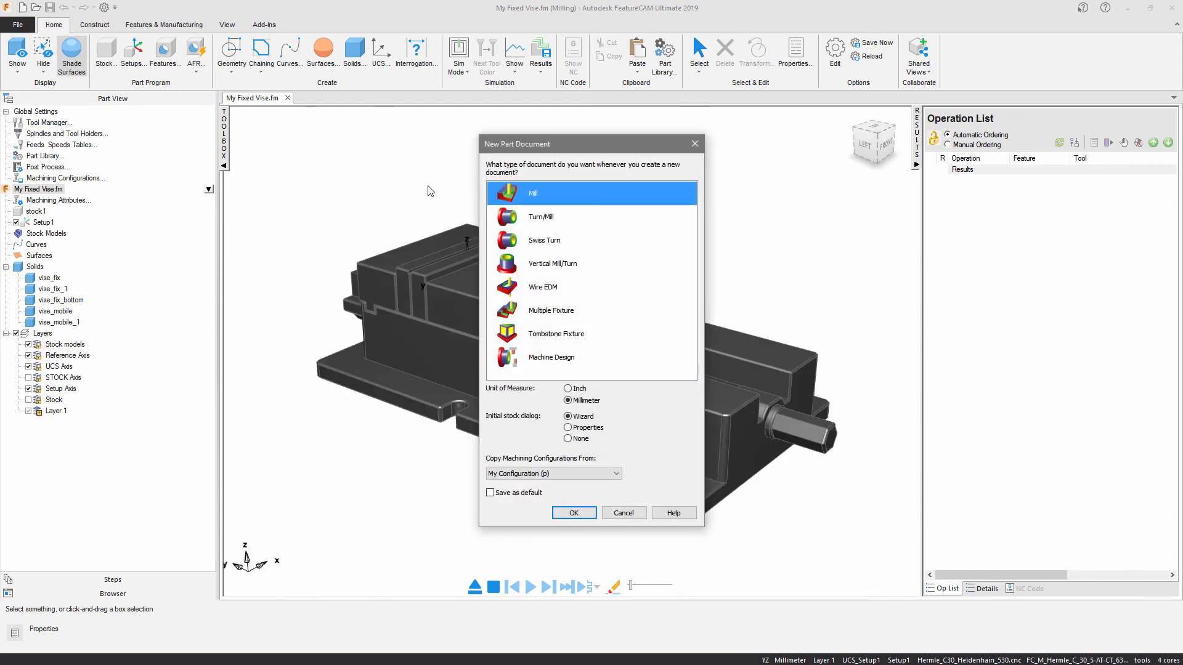
left_click(583, 515)
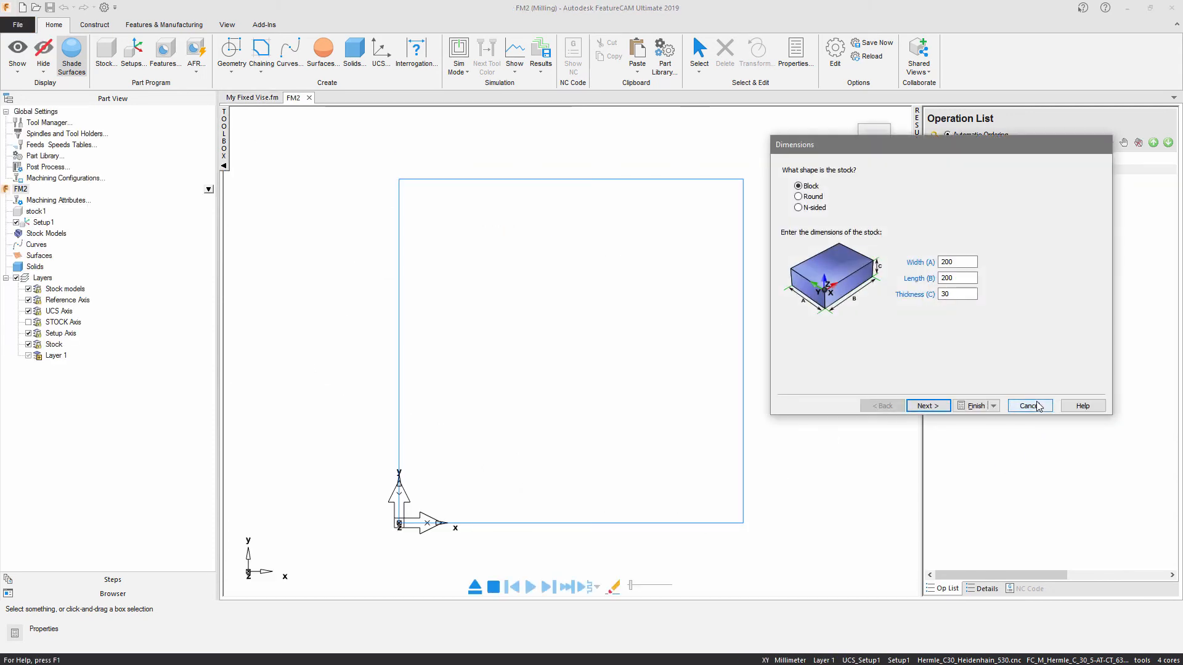
left_click(1036, 402)
middle_click_drag(740, 419, 531, 169)
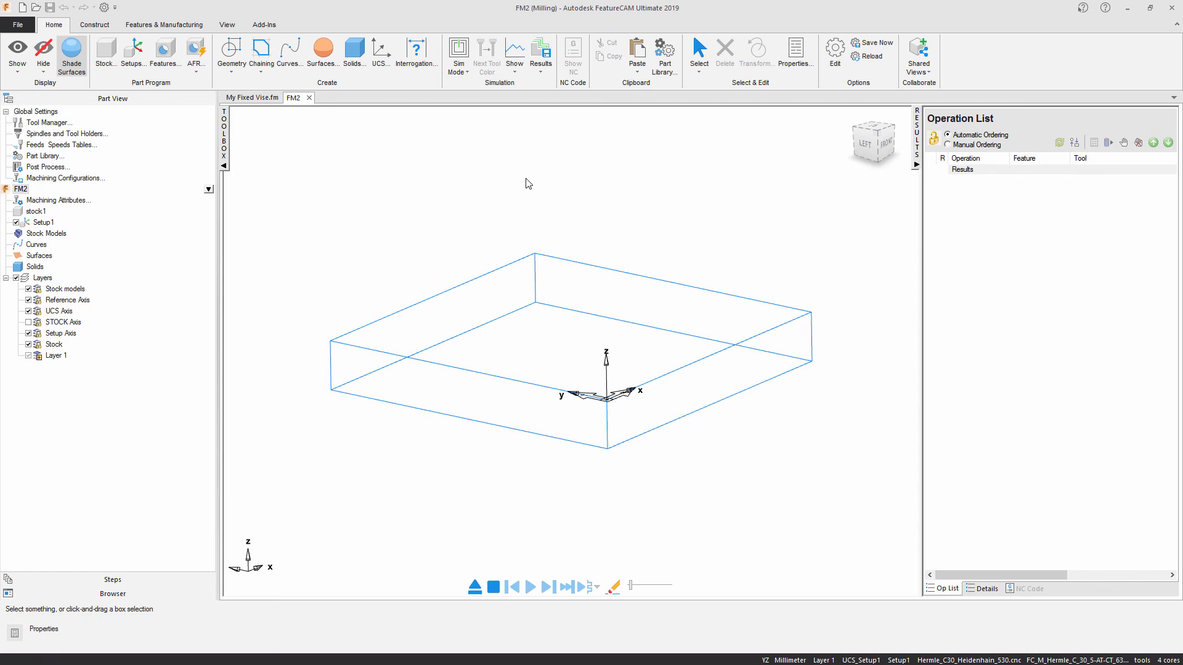
Find Import_Vise.bas by searching the add-in library for "vise" and enable it as a loaded add-in.
left_click(266, 27)
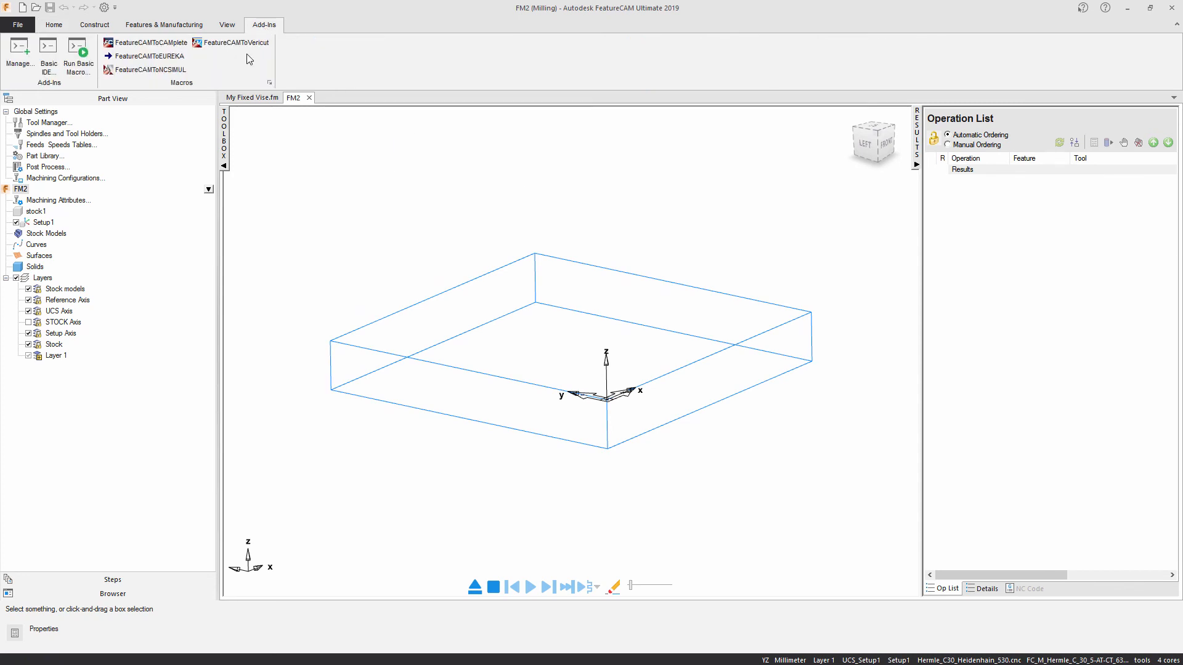
left_click(18, 55)
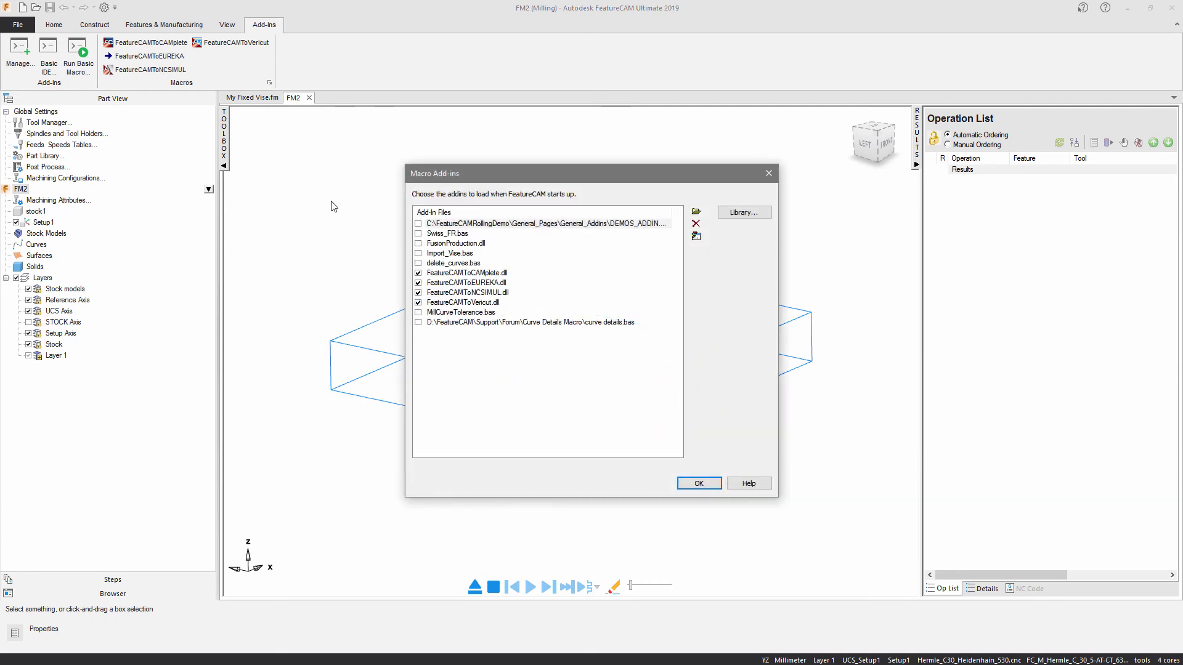
left_click(741, 212)
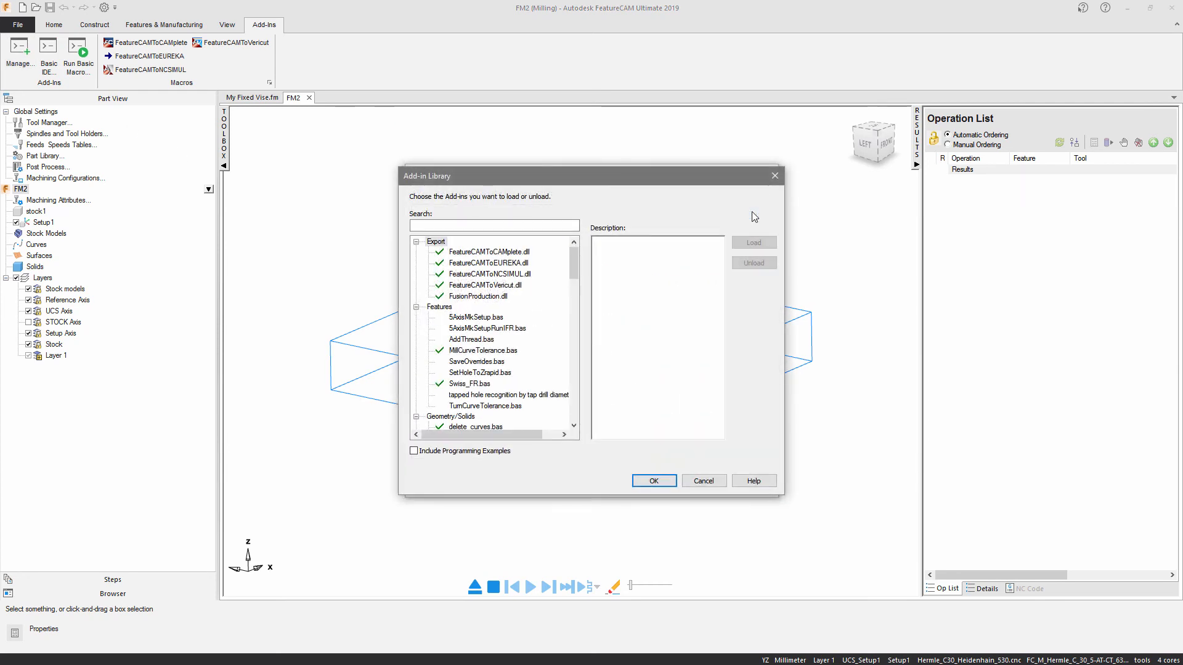
type("vise")
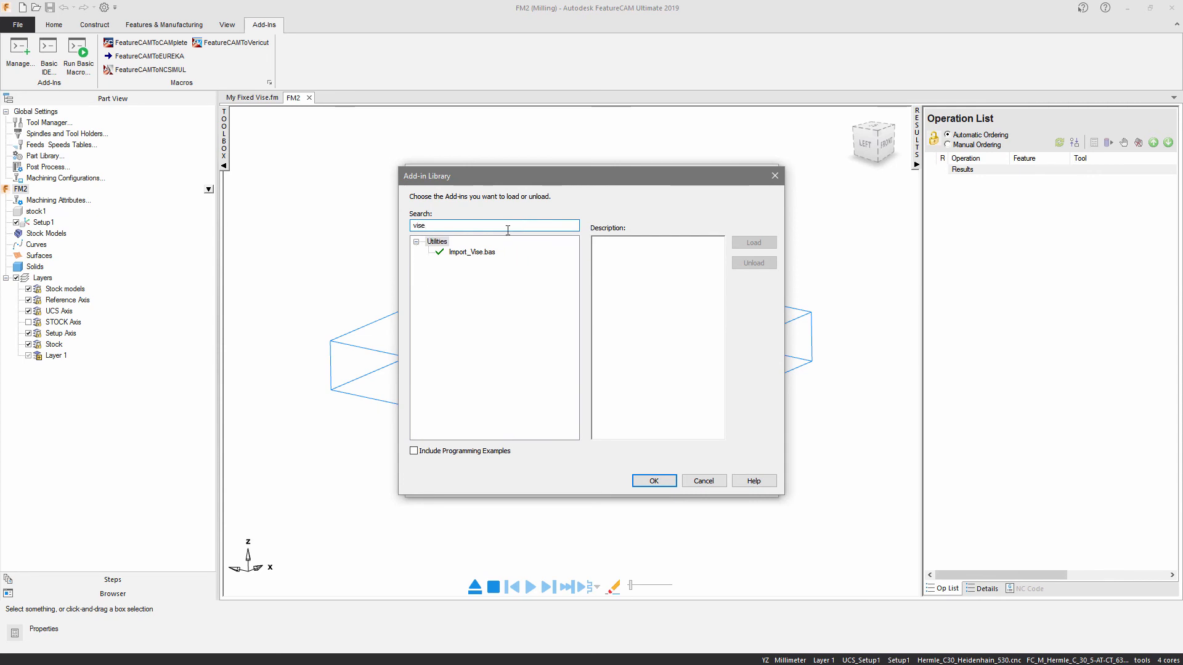
left_click(472, 252)
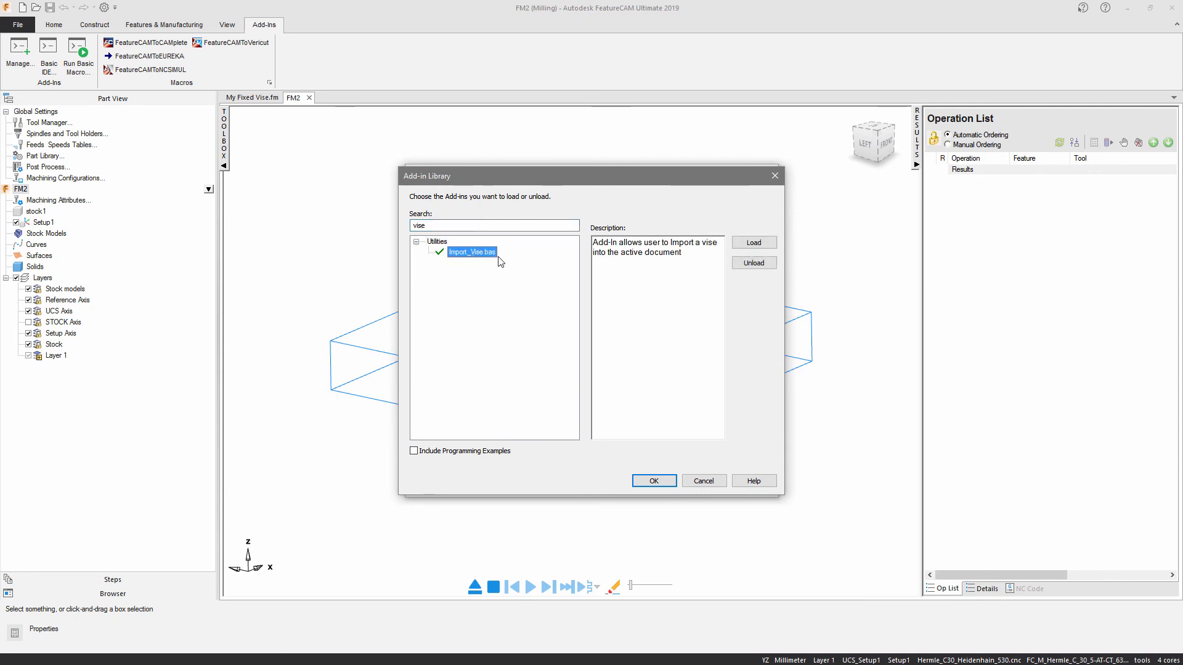
left_click(660, 484)
left_click(699, 483)
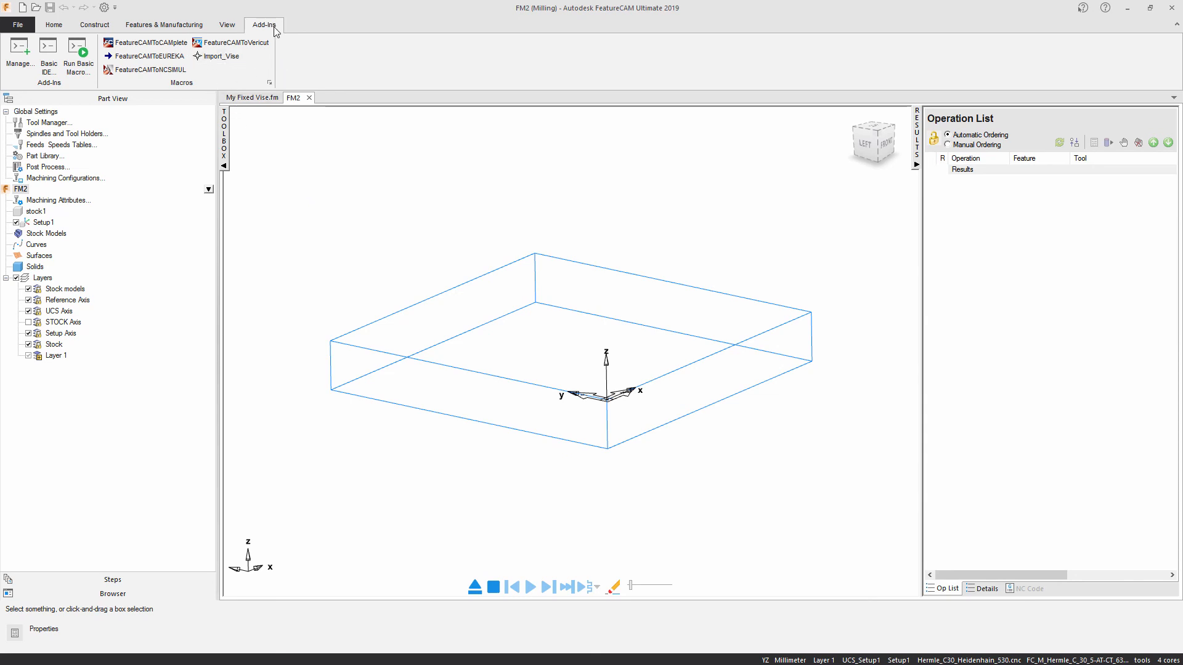
Run Import_Vise and import My Fixed Vise with the part position set to Center, accepting a read-only copy of the file.
left_click(217, 58)
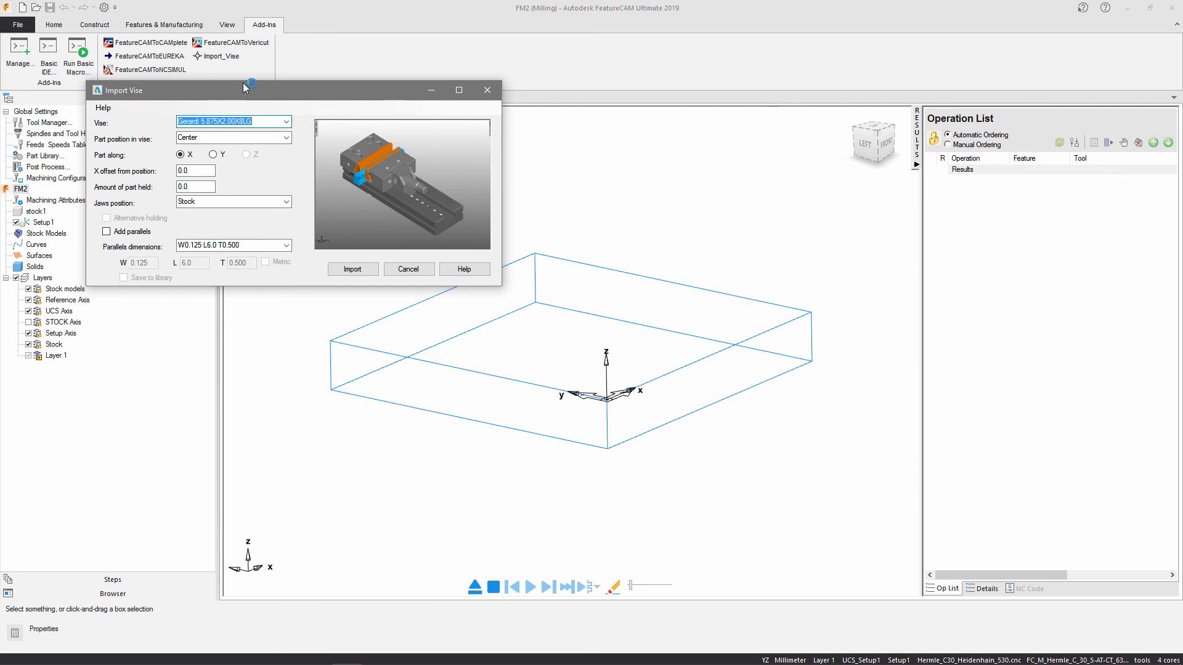
left_click(286, 121)
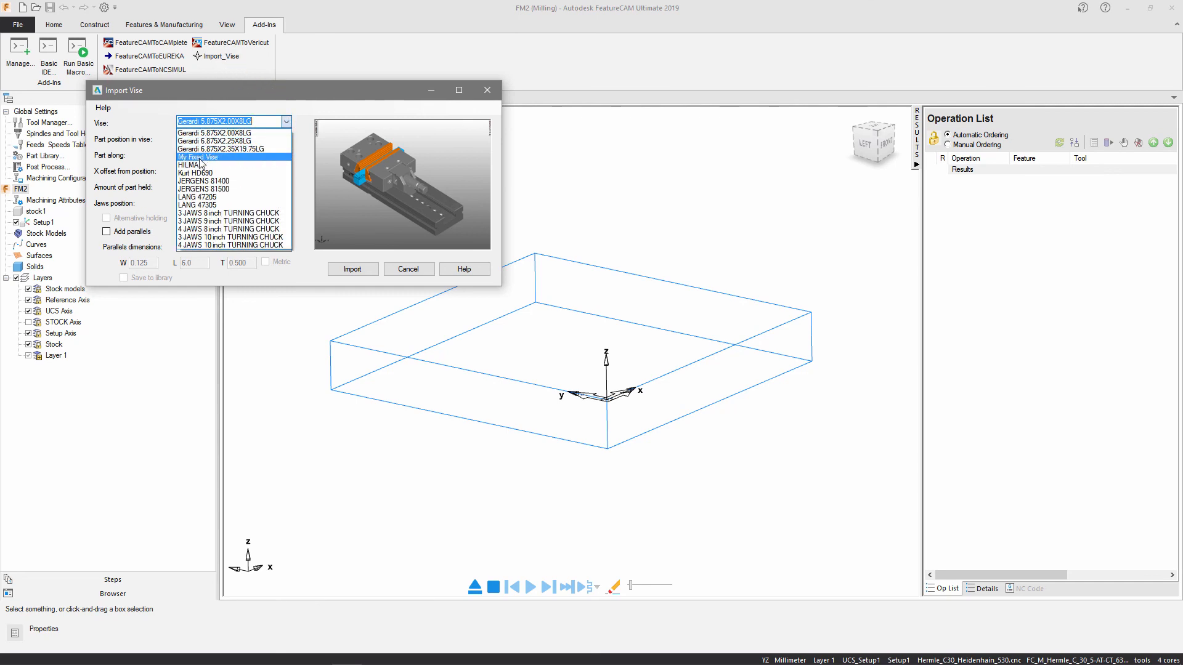
left_click(245, 158)
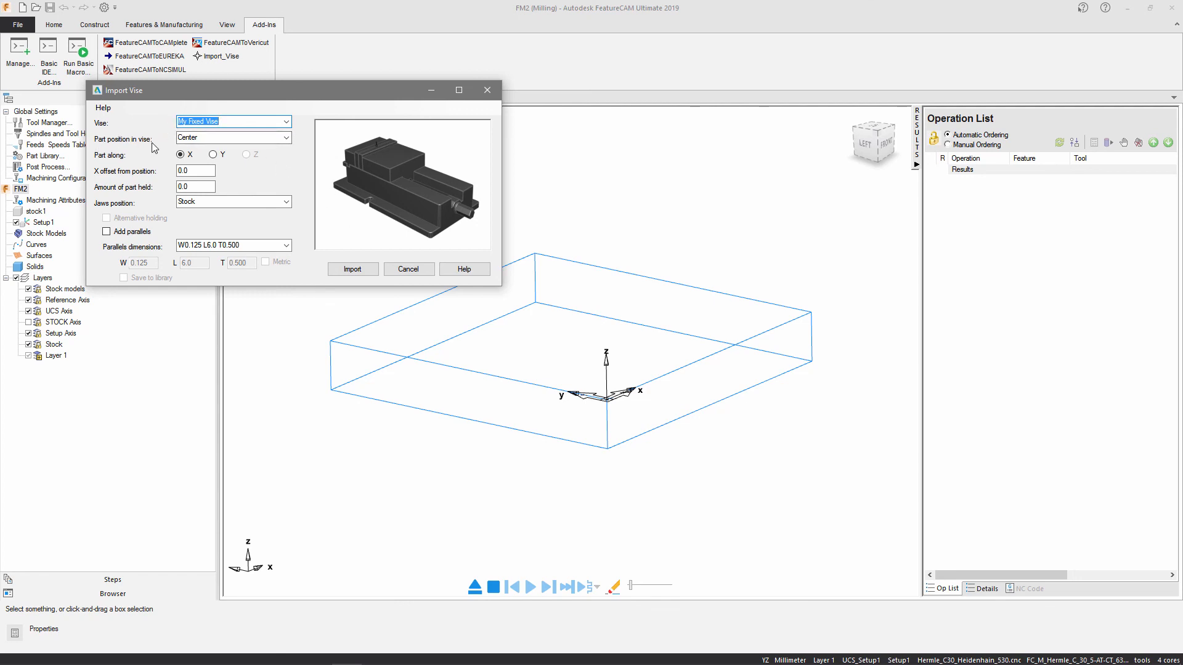
left_click(286, 137)
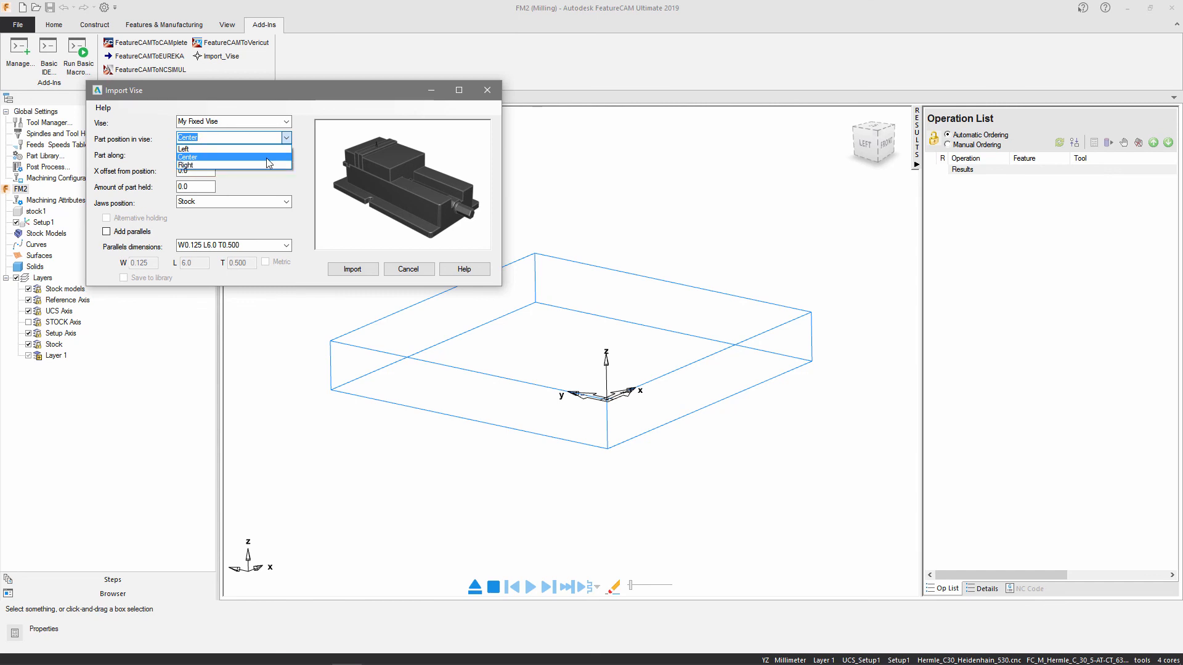
left_click(266, 157)
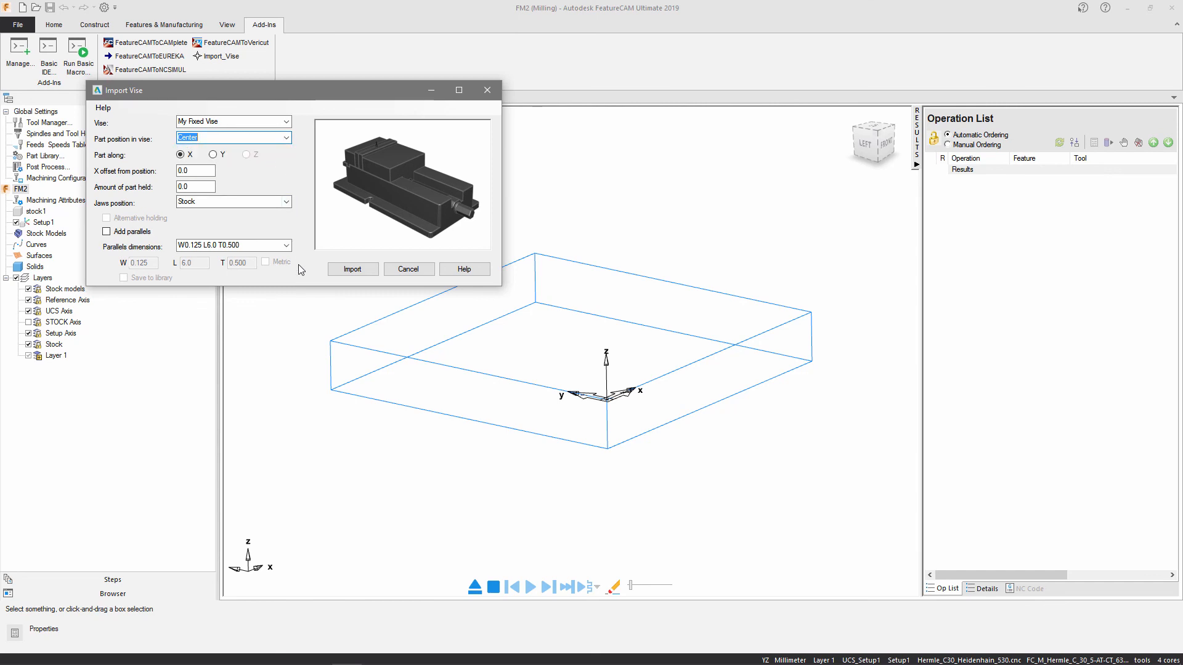
left_click(363, 273)
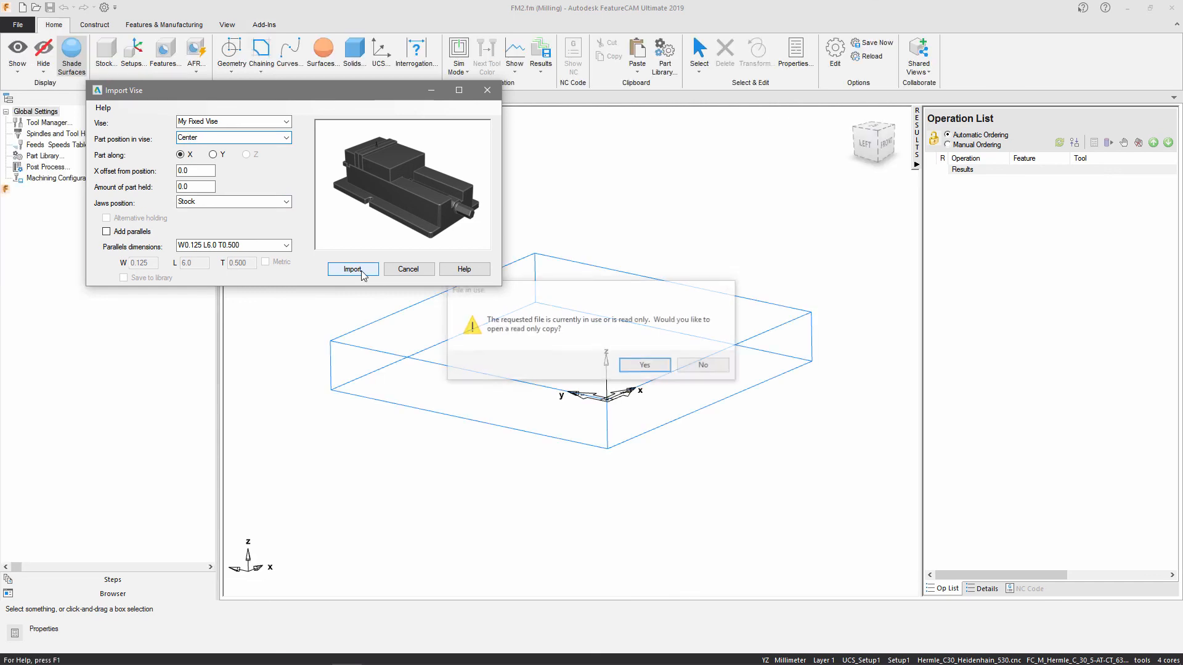
left_click(651, 366)
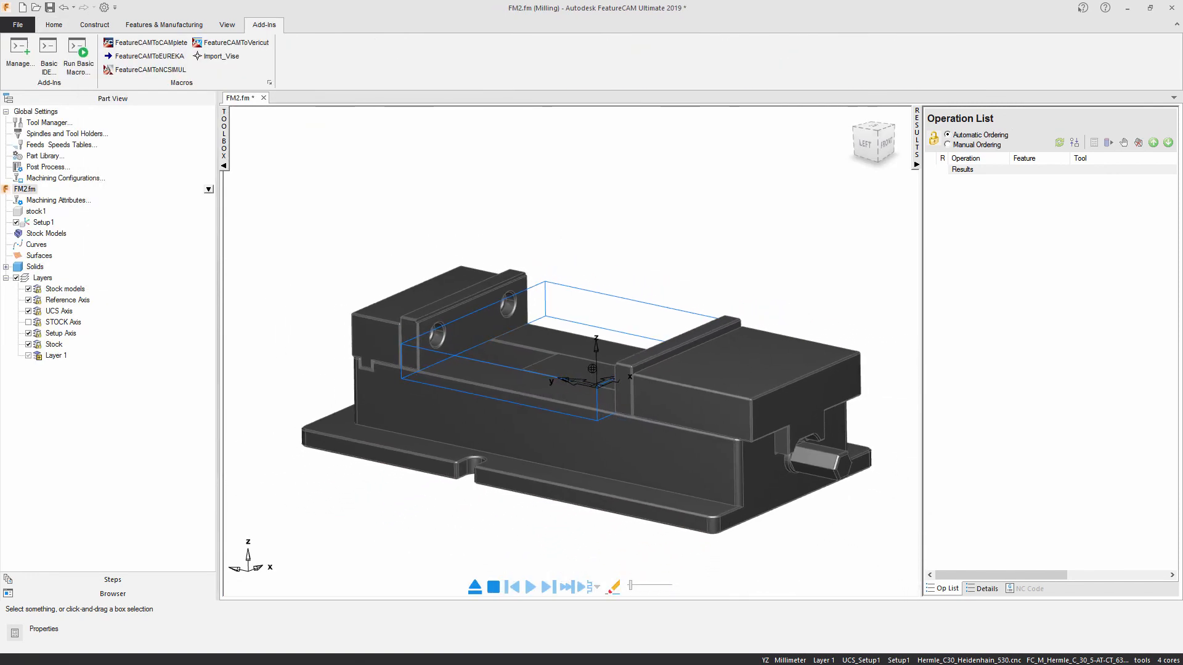
middle_click_drag(694, 348, 513, 302)
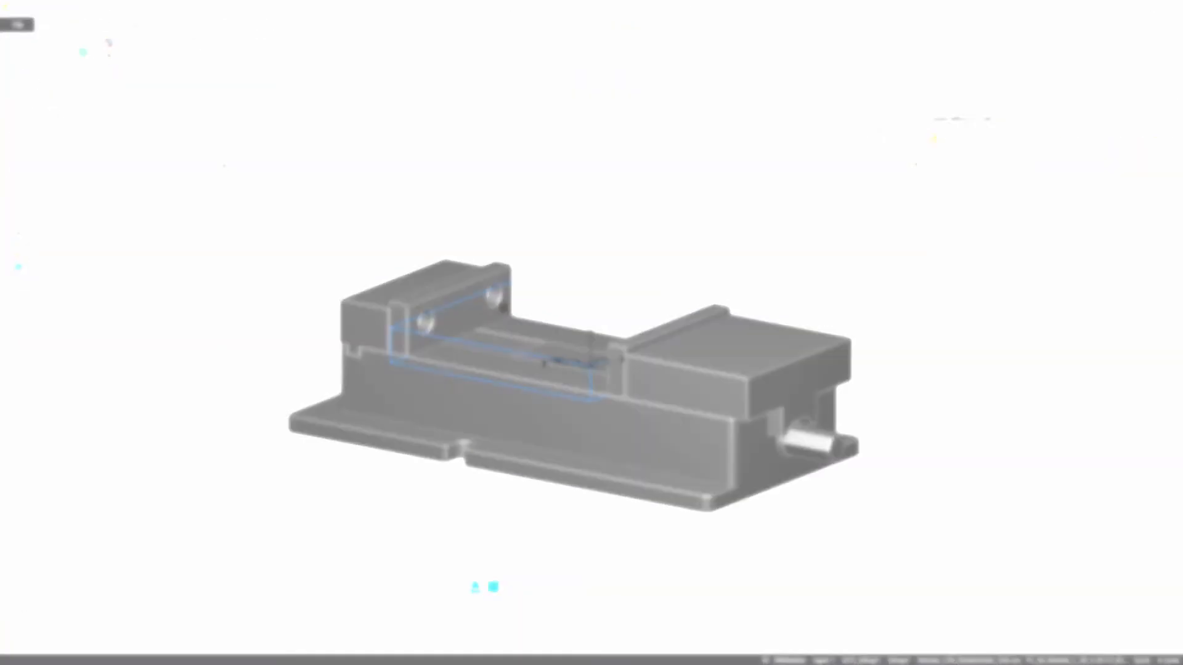